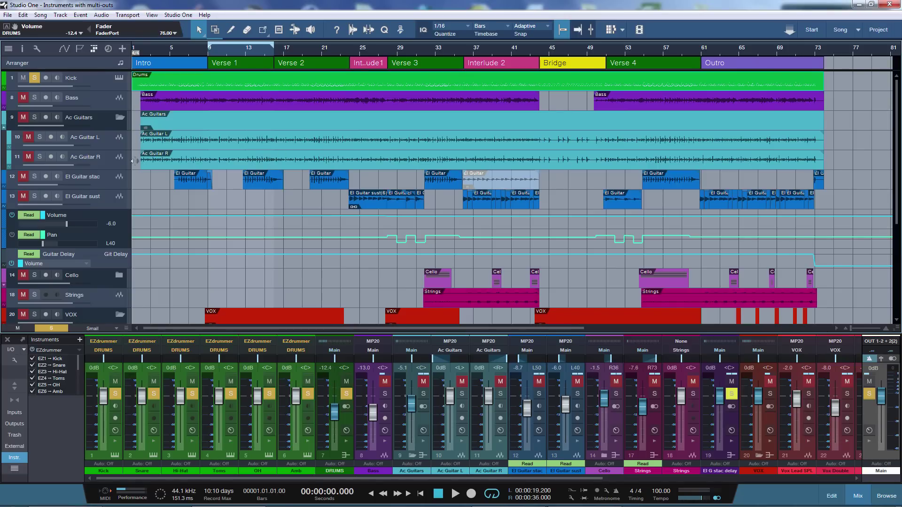
Step: Open the EZdrummer instrument, audition the drums briefly, and inspect the output assignments in its mixer
{"action": "left_click", "coordinate": [174, 85]}
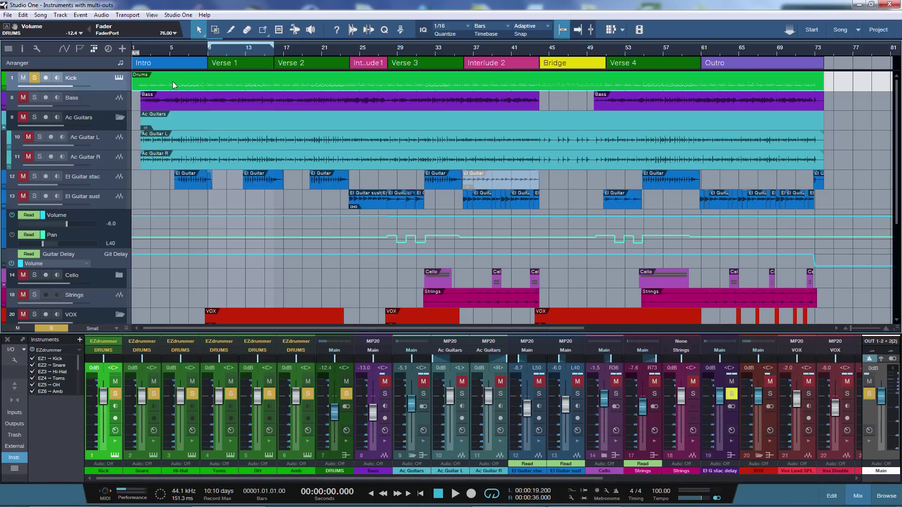
{"action": "double_click", "coordinate": [58, 353]}
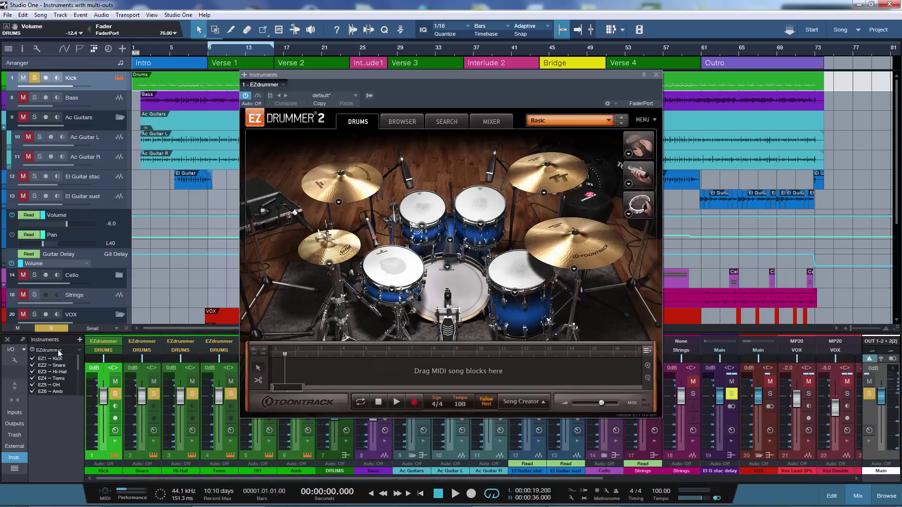
{"action": "key", "text": "space"}
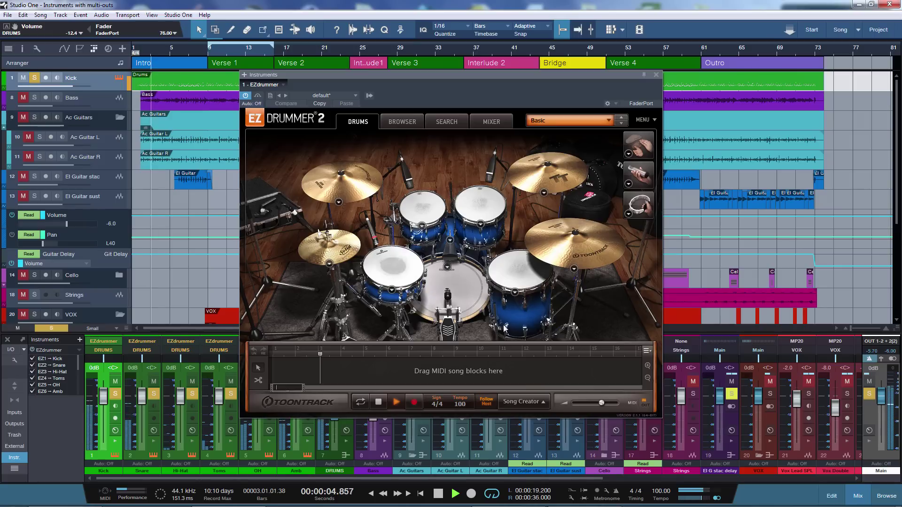
{"action": "key", "text": "space"}
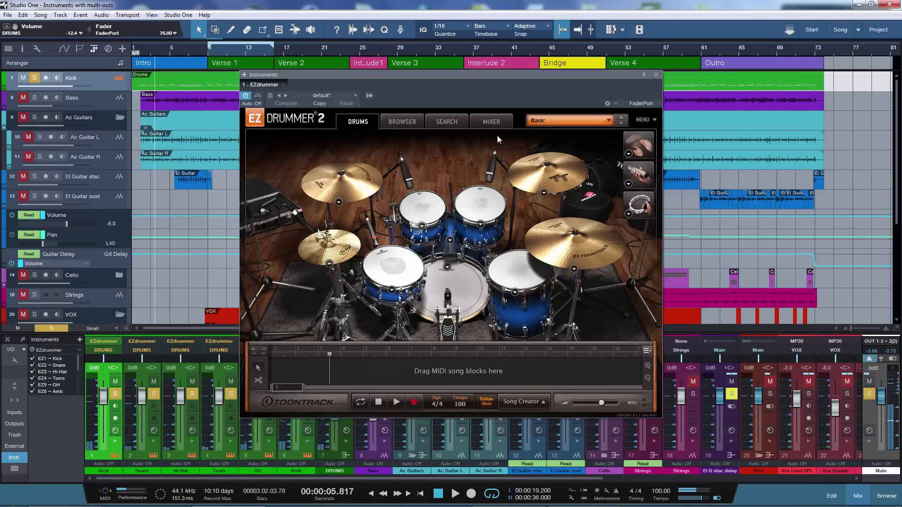
{"action": "left_click", "coordinate": [491, 121]}
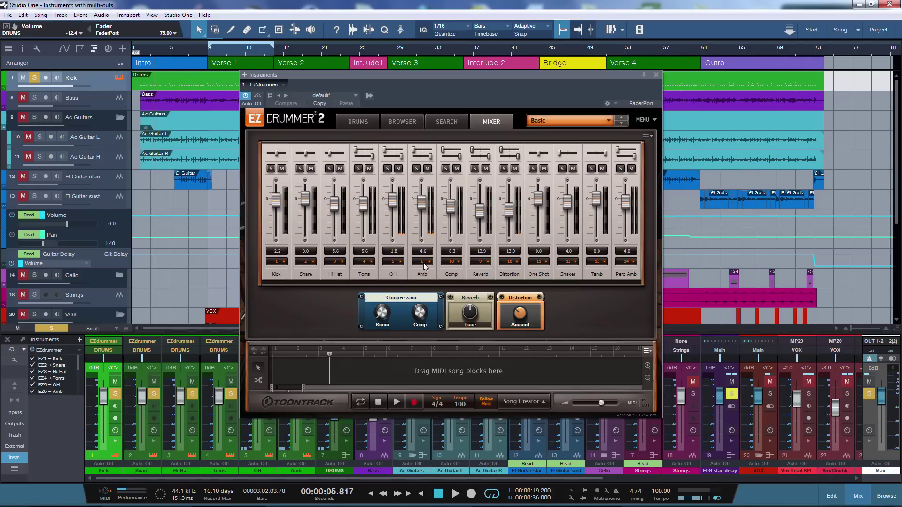
{"action": "left_click", "coordinate": [657, 75]}
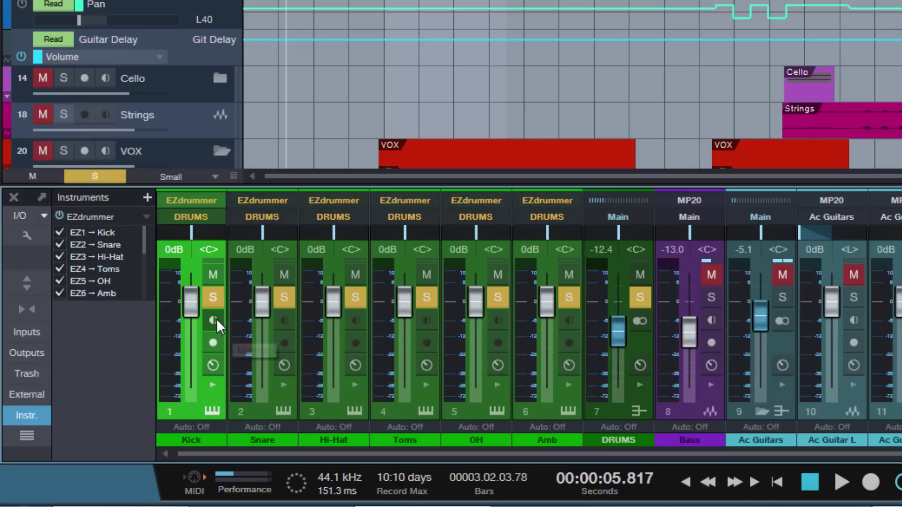
Step: Play the song and exclusively solo Kick, Snare, Hi-Hat, Toms, OH and Amb in turn, ending with the DRUMS bus soloed
{"action": "key", "text": "space"}
{"action": "left_click", "coordinate": [214, 298], "text": "ctrl"}
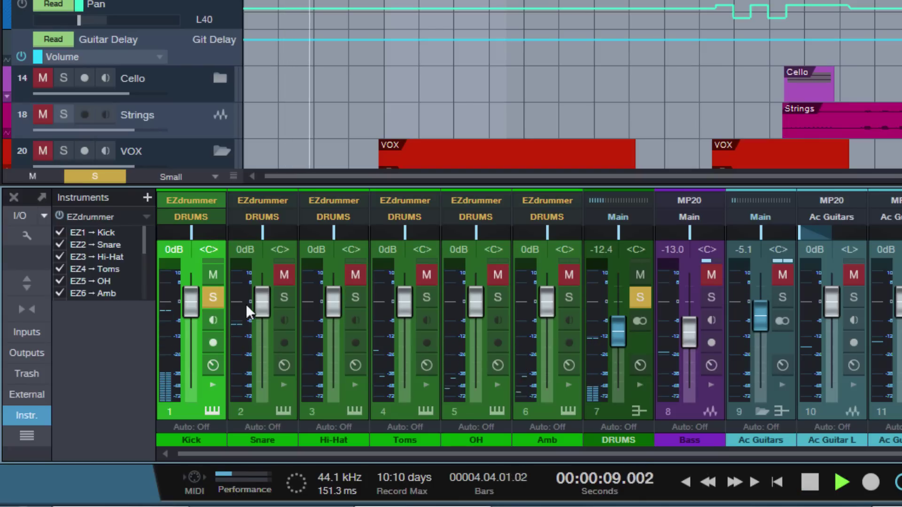
{"action": "left_click", "coordinate": [280, 294], "text": "ctrl"}
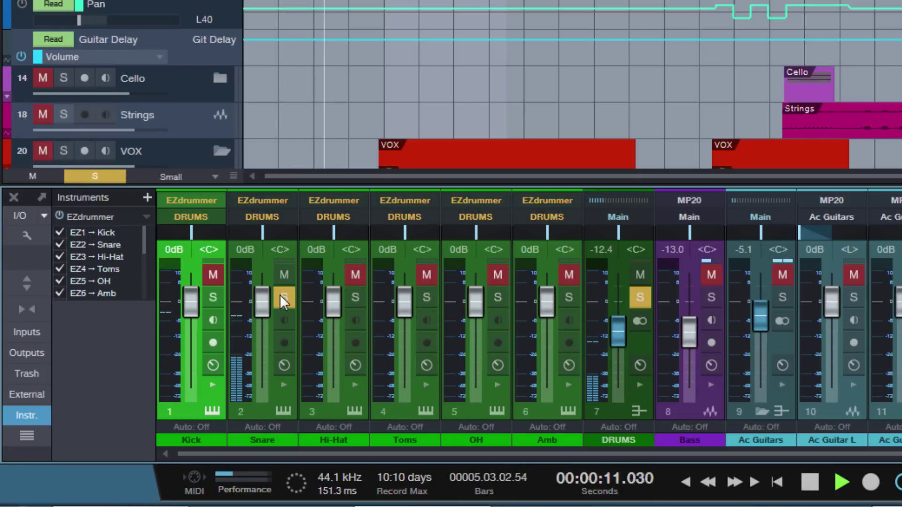
{"action": "left_click", "coordinate": [357, 297], "text": "ctrl"}
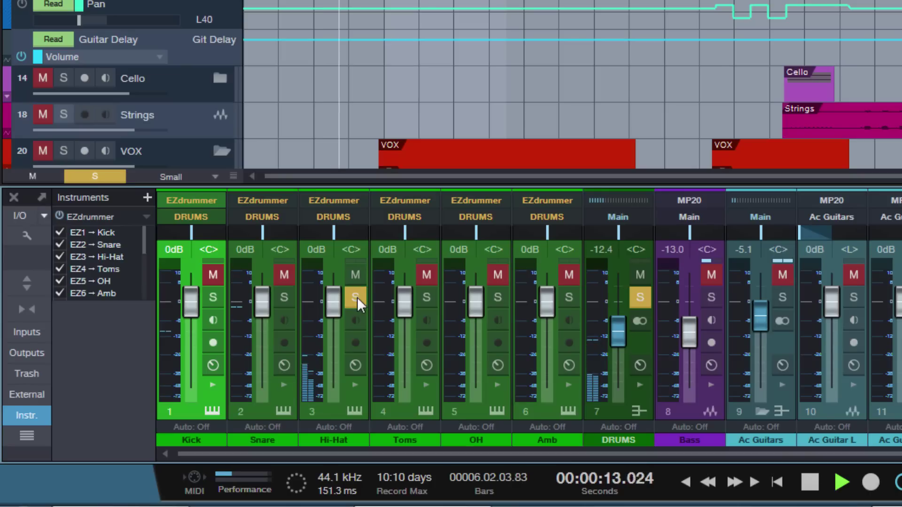
{"action": "left_click", "coordinate": [424, 298], "text": "ctrl"}
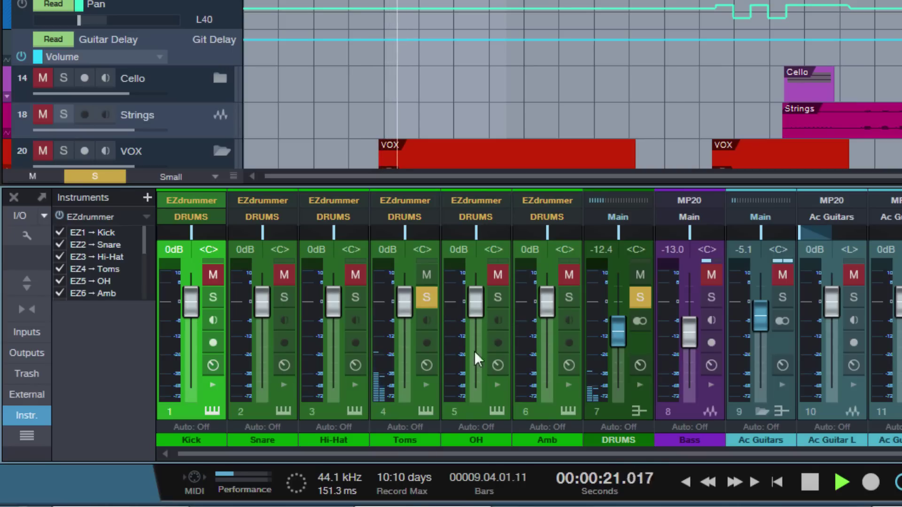
{"action": "left_click", "coordinate": [498, 300], "text": "ctrl"}
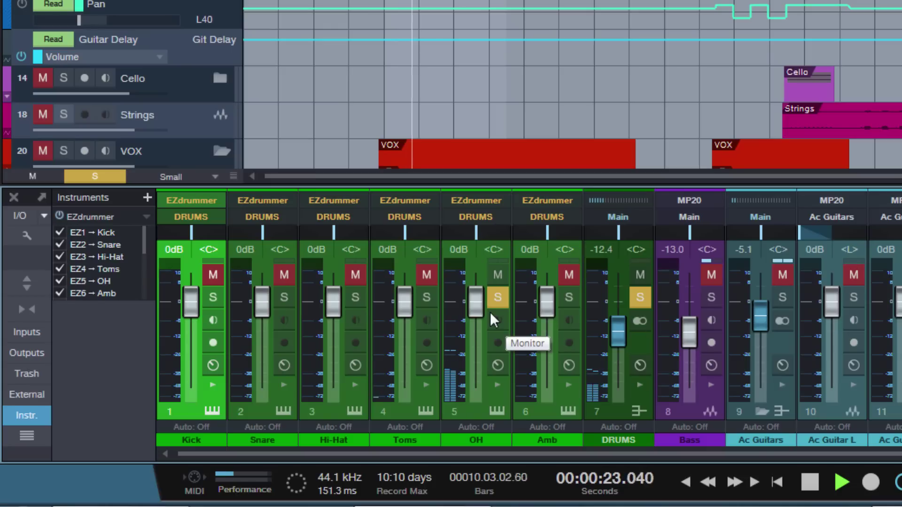
{"action": "left_click", "coordinate": [569, 297], "text": "ctrl"}
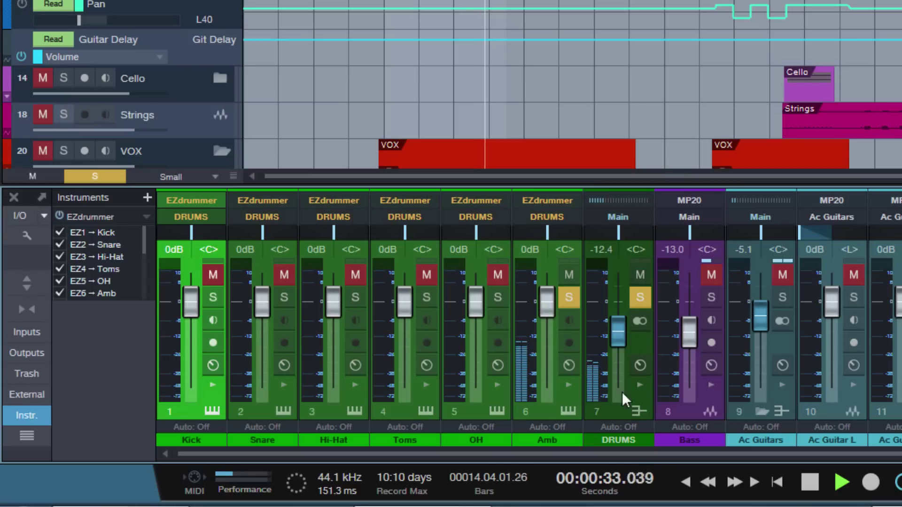
{"action": "left_click", "coordinate": [641, 304]}
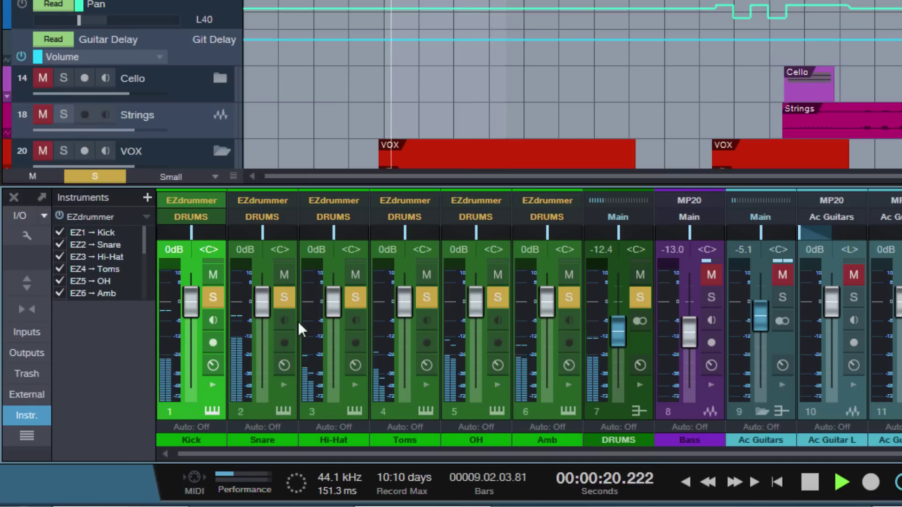
{"action": "key", "text": "space"}
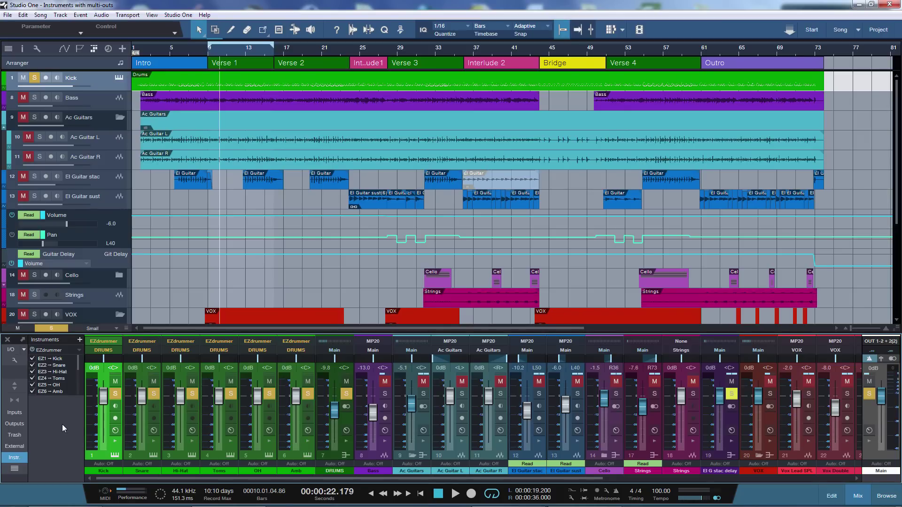
Step: Combine PreSonus Impact from the instrument browser with the existing EZdrummer to make a Multi Instrument
{"action": "key", "text": "F5"}
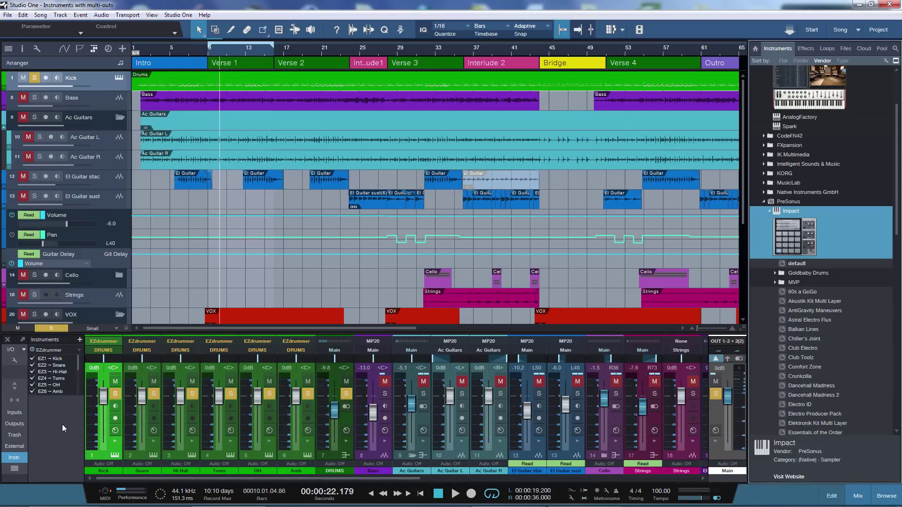
{"action": "scroll", "coordinate": [844, 195], "scroll_direction": "up", "scroll_amount": 3}
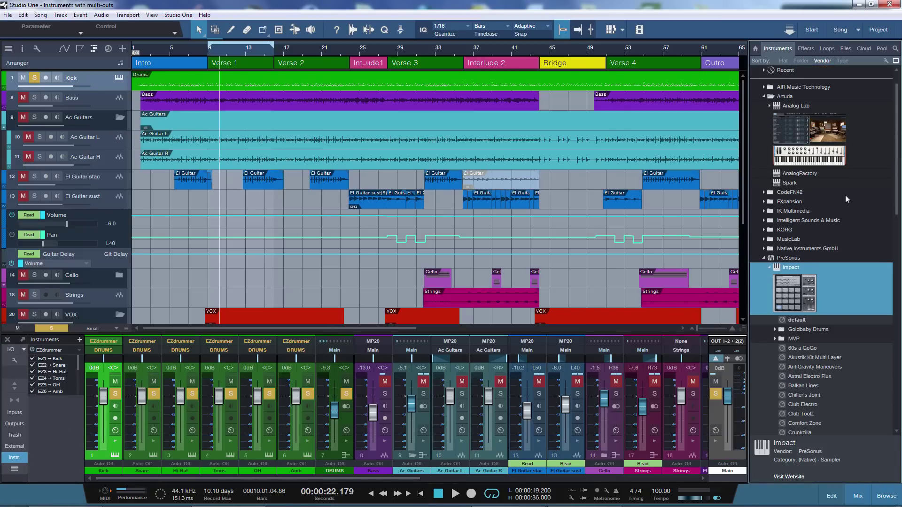
{"action": "scroll", "coordinate": [847, 195], "scroll_direction": "down", "scroll_amount": 4}
{"action": "scroll", "coordinate": [840, 246], "scroll_direction": "down", "scroll_amount": 2}
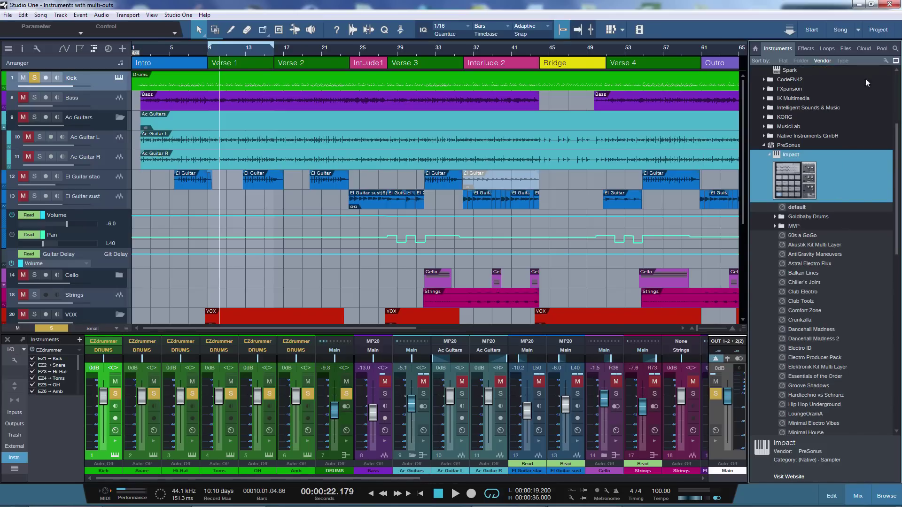
{"action": "scroll", "coordinate": [851, 253], "scroll_direction": "up", "scroll_amount": 5}
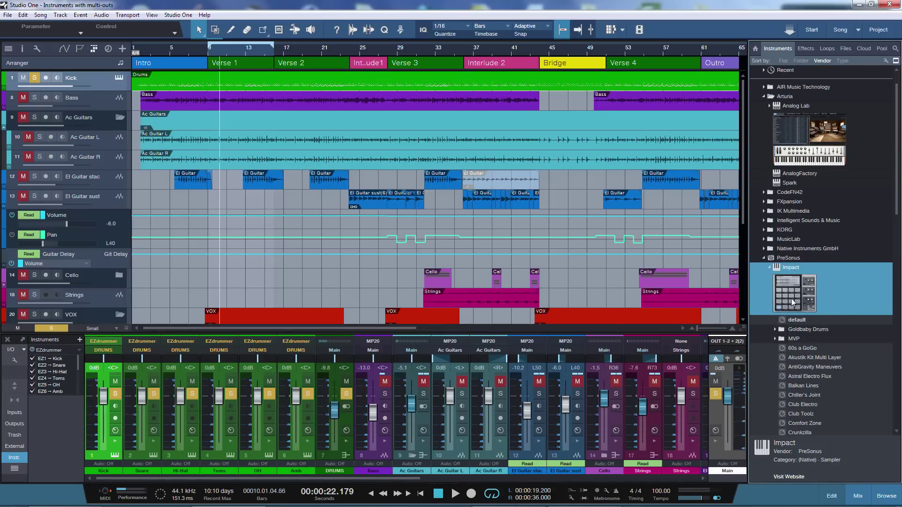
{"action": "left_click_drag", "start_coordinate": [801, 294], "coordinate": [304, 344]}
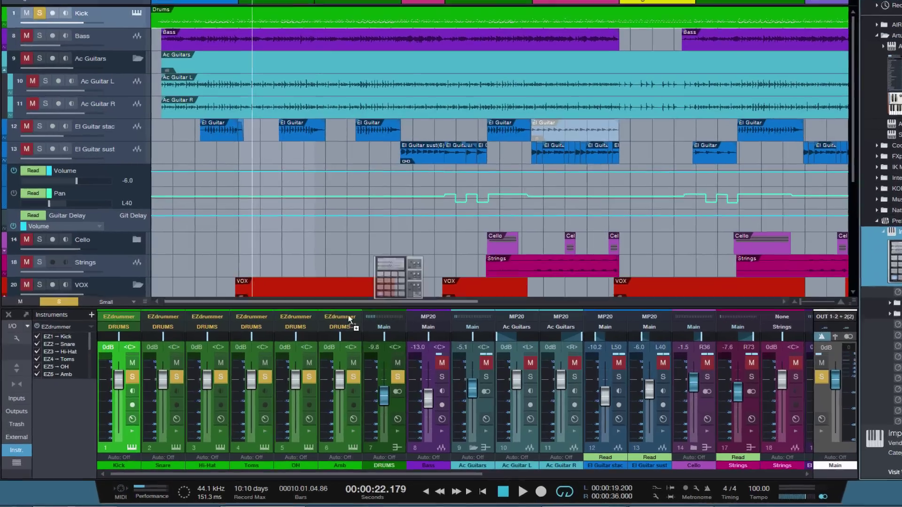
{"action": "left_click_drag", "start_coordinate": [349, 319], "coordinate": [76, 328]}
{"action": "left_click_drag", "start_coordinate": [107, 251], "coordinate": [107, 249]}
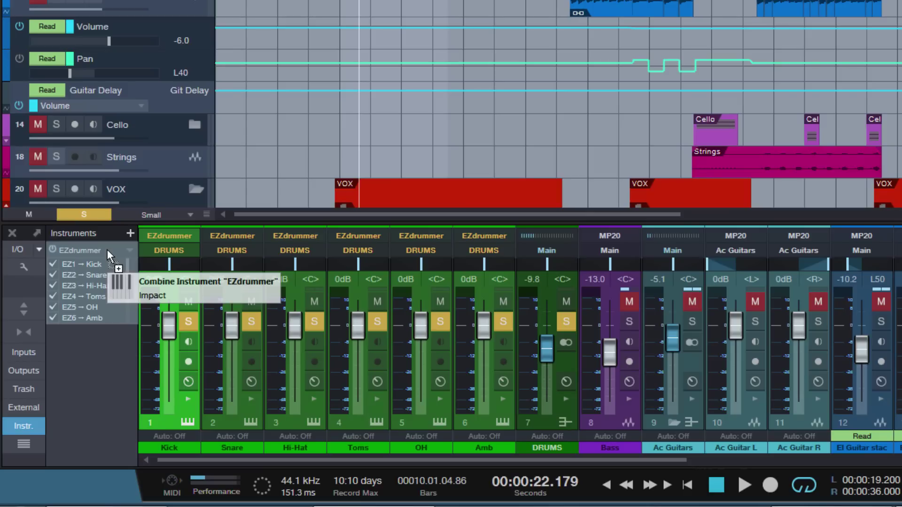
{"action": "left_click_drag", "start_coordinate": [107, 250], "coordinate": [107, 250]}
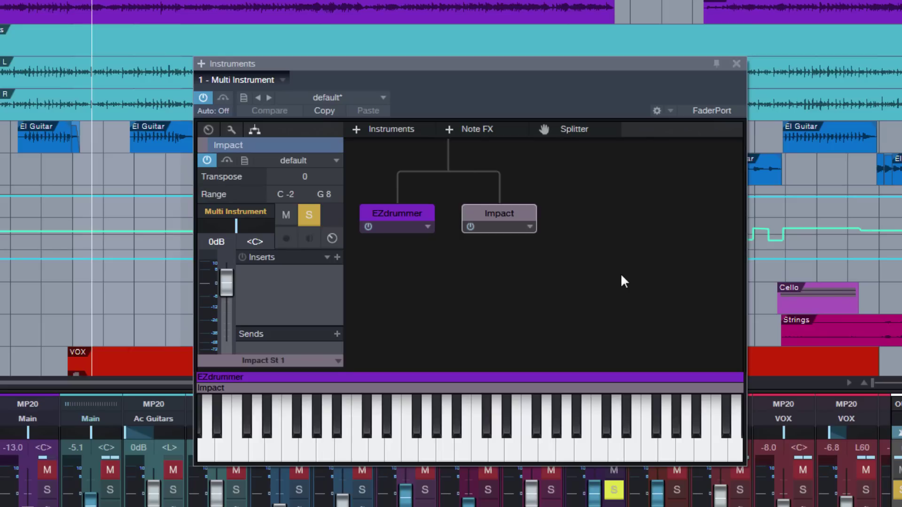
Step: Remove Impact from the Multi Instrument, leaving only EZdrummer, and close the instrument editor
{"action": "left_click", "coordinate": [529, 227]}
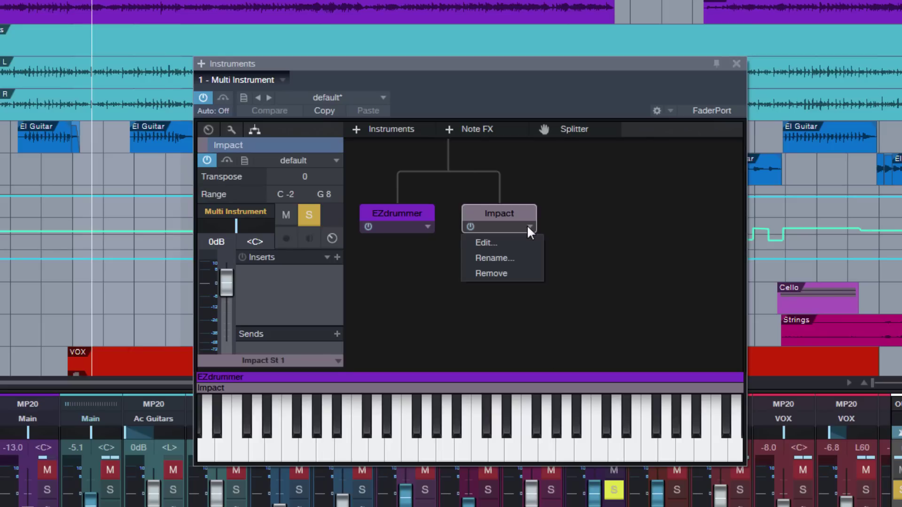
{"action": "left_click", "coordinate": [516, 277]}
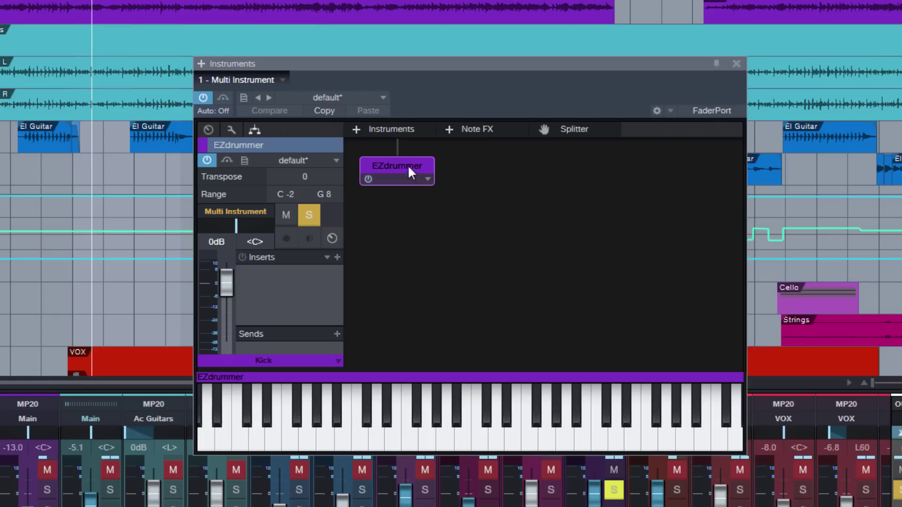
{"action": "left_click", "coordinate": [736, 63]}
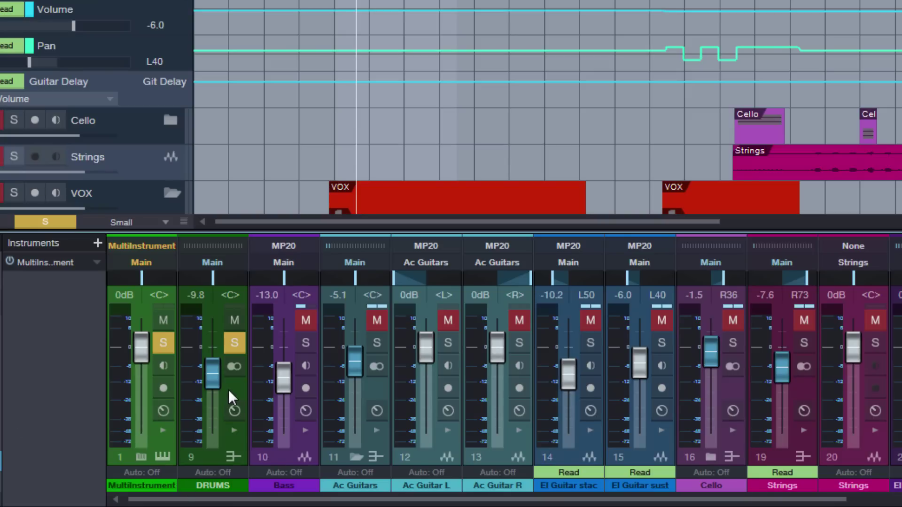
Step: Lower the MultiInstrument channel's level to -13.7 dB while playing the song
{"action": "key", "text": "space"}
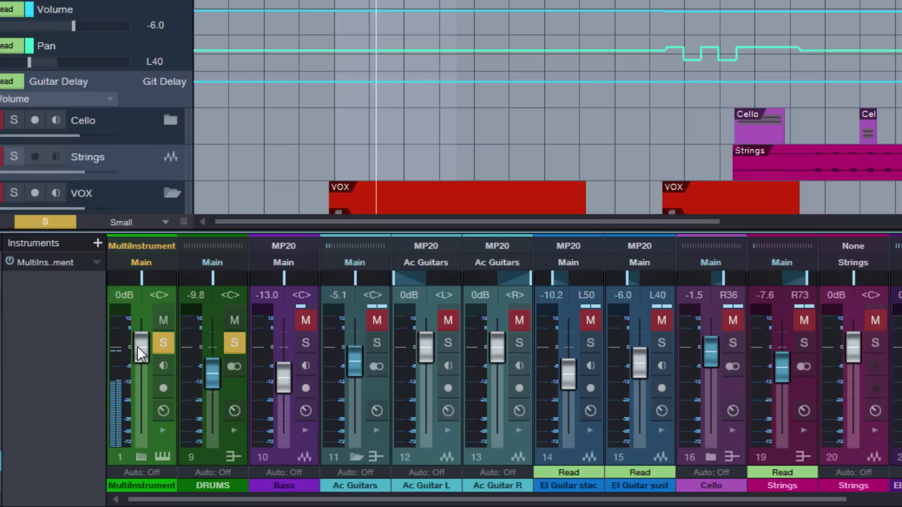
{"action": "left_click_drag", "start_coordinate": [138, 345], "coordinate": [142, 376]}
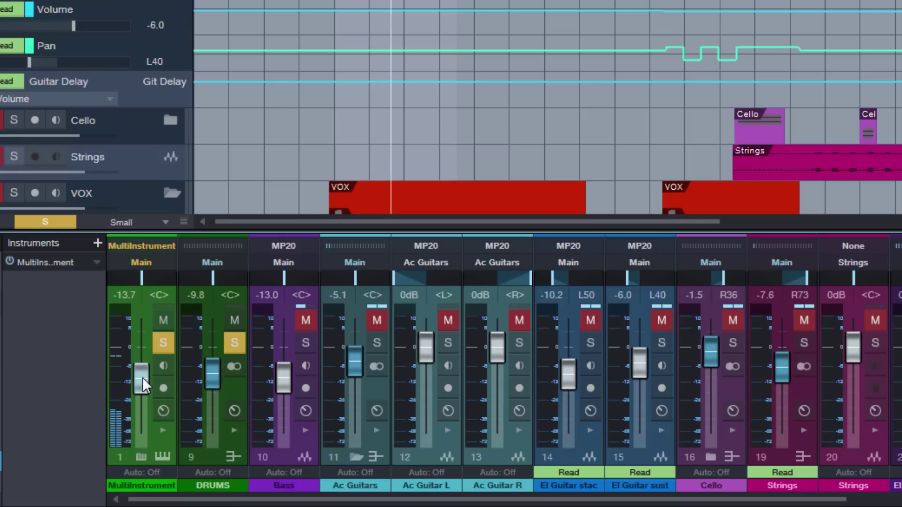
{"action": "key", "text": "space"}
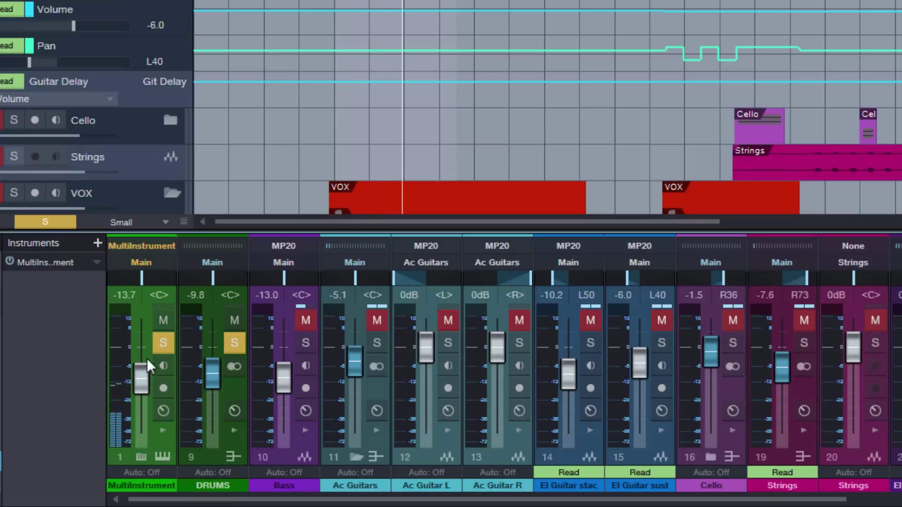
Step: Remove the DRUMS bus channel from the mixer and confirm moving it to the trash
{"action": "left_click", "coordinate": [232, 390]}
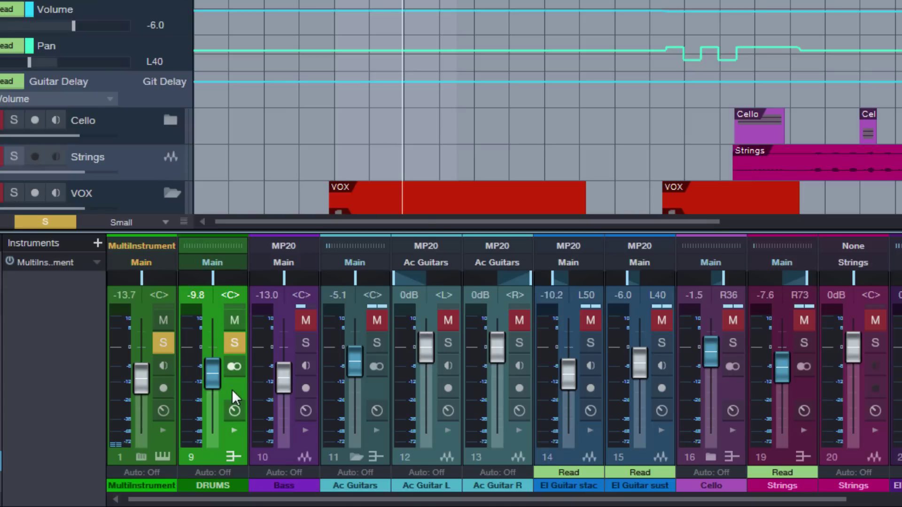
{"action": "right_click", "coordinate": [232, 390]}
{"action": "left_click", "coordinate": [269, 317]}
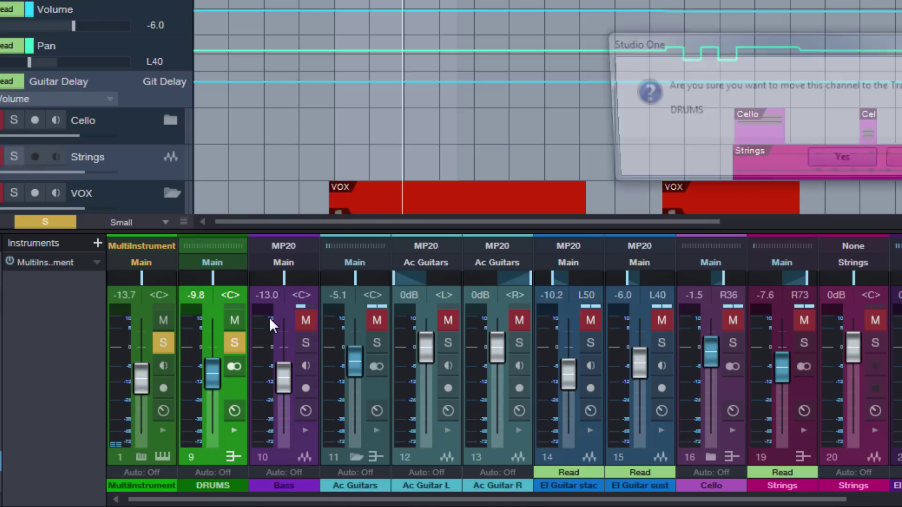
{"action": "left_click", "coordinate": [852, 162]}
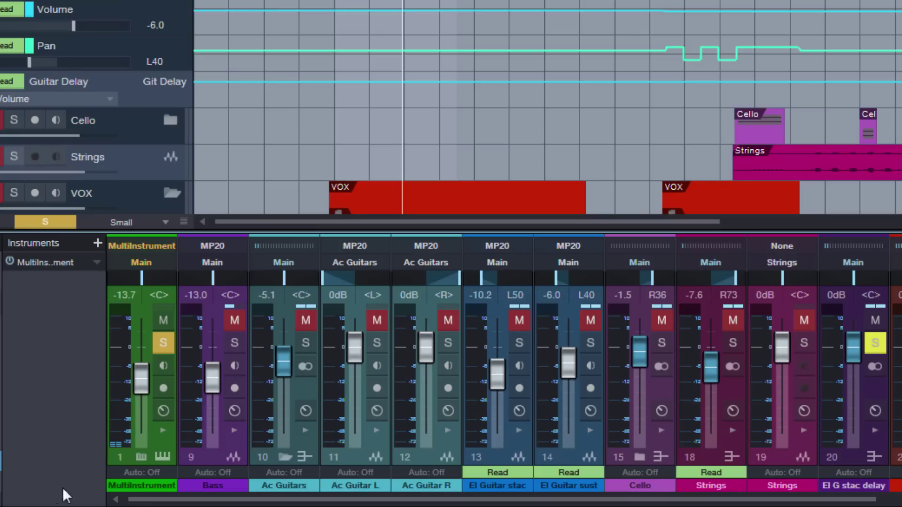
Step: Expand the MultiInstrument channel and color its six EZdrummer channels, Kick through Amb, bright green
{"action": "left_click", "coordinate": [140, 456]}
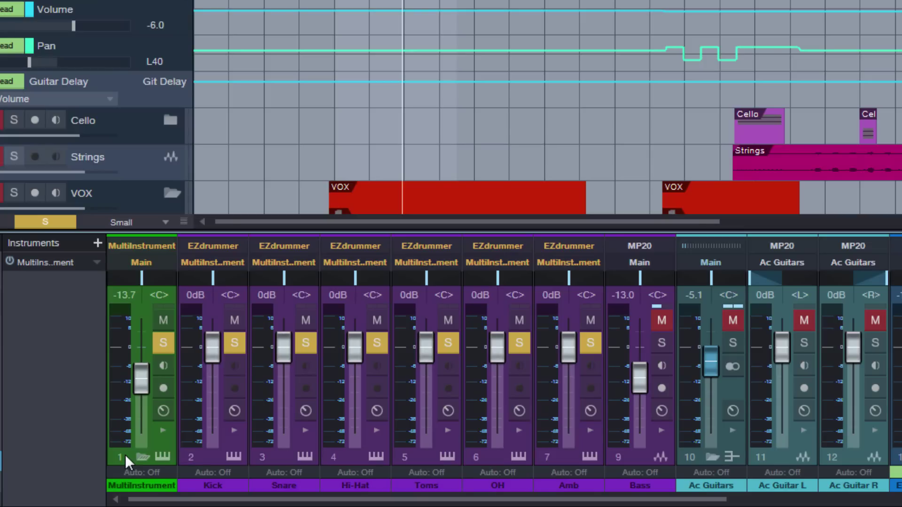
{"action": "left_click", "coordinate": [219, 456]}
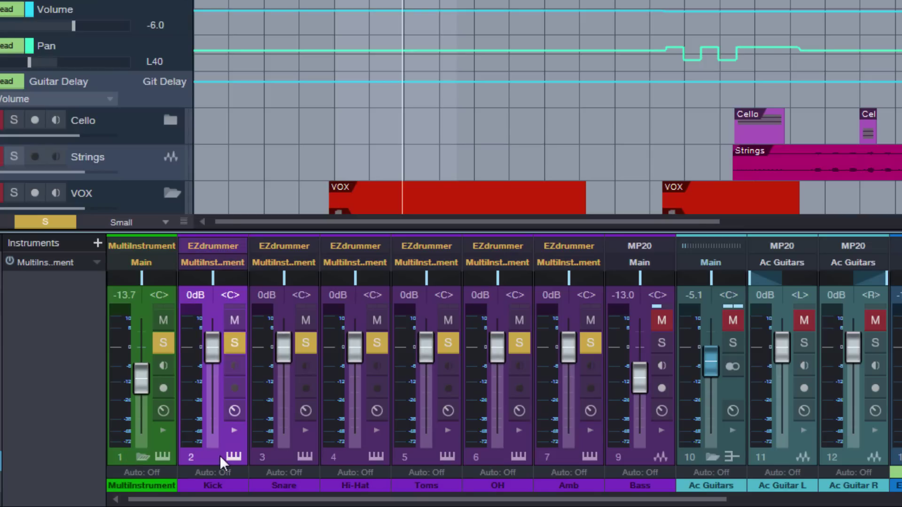
{"action": "left_click", "coordinate": [575, 449], "text": "shift"}
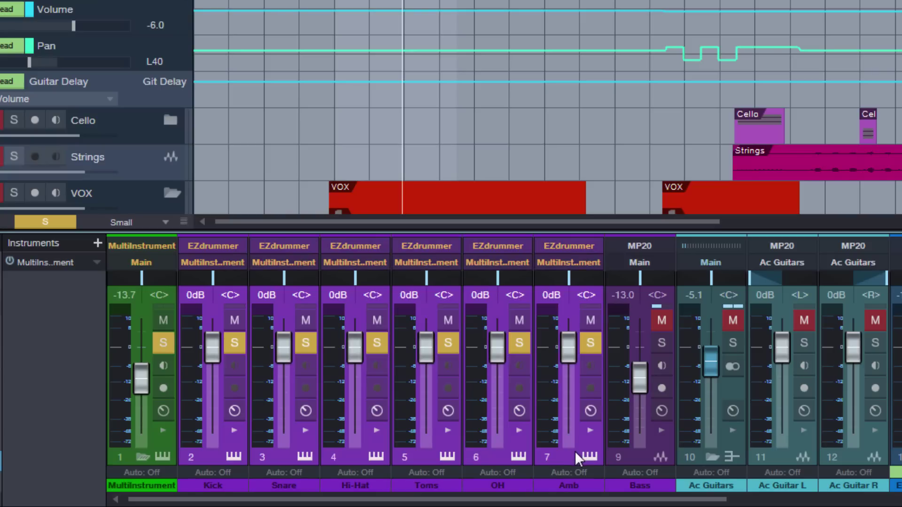
{"action": "left_click", "coordinate": [222, 484]}
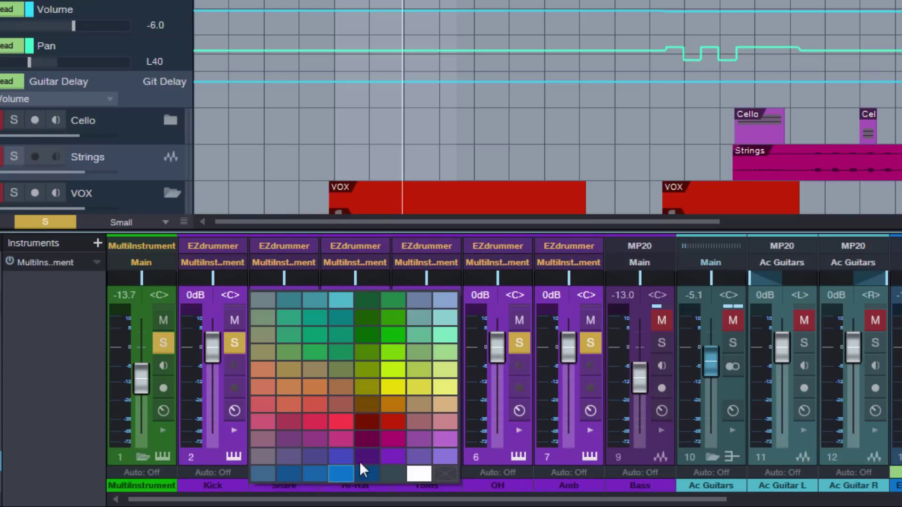
{"action": "left_click", "coordinate": [392, 339]}
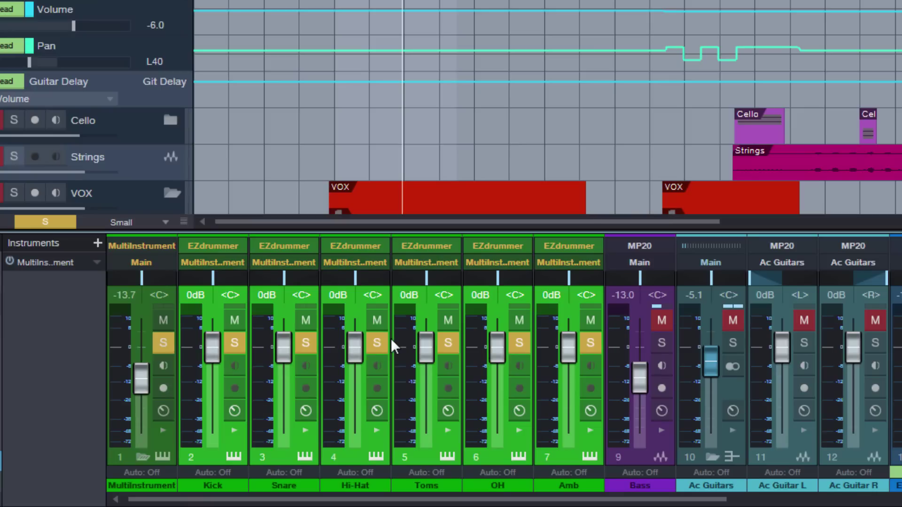
Step: Play the song, soloing the Kick, Snare and Hi-Hat channels one at a time, and restore the solo on the whole MultiInstrument channel
{"action": "left_click", "coordinate": [128, 458]}
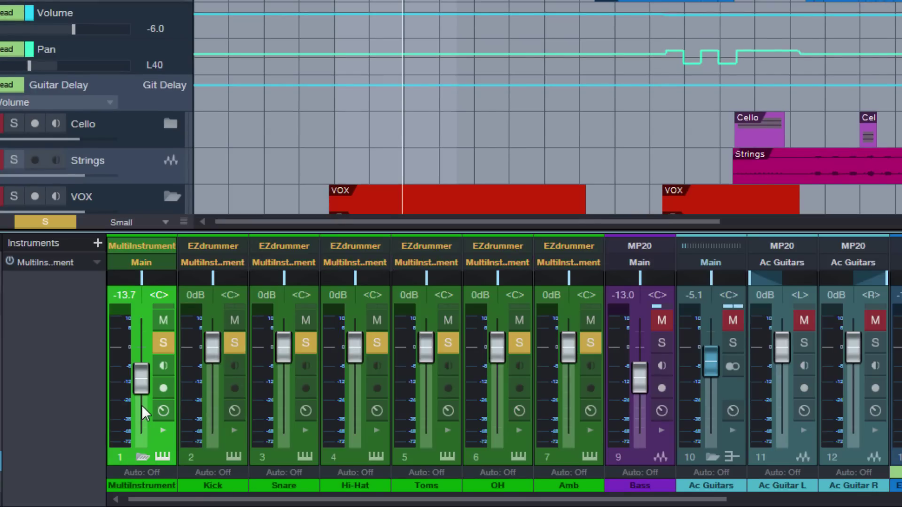
{"action": "key", "text": "space"}
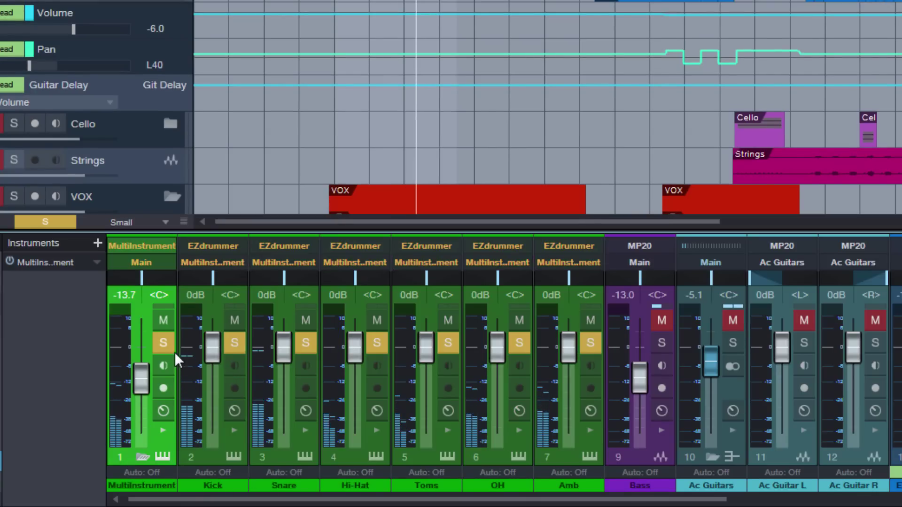
{"action": "left_click", "coordinate": [238, 345], "text": "ctrl"}
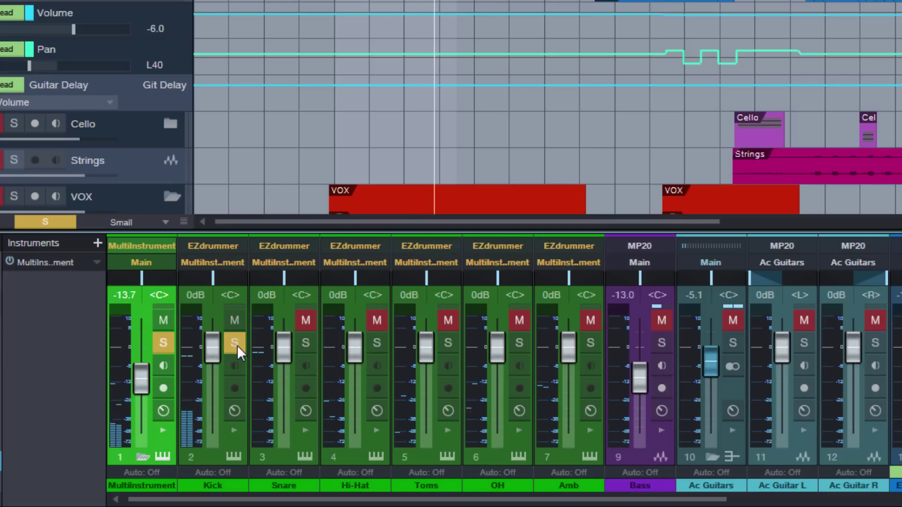
{"action": "left_click", "coordinate": [304, 346], "text": "ctrl"}
{"action": "left_click", "coordinate": [377, 343], "text": "ctrl"}
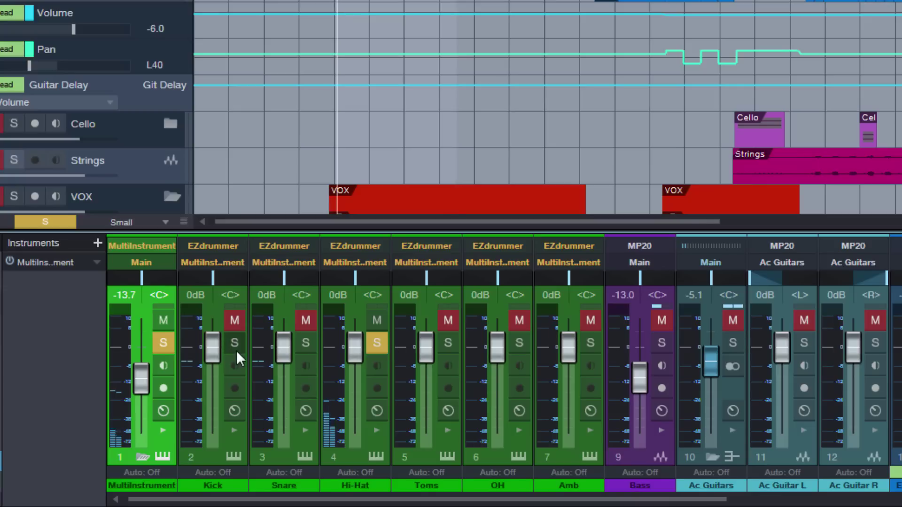
{"action": "left_click", "coordinate": [163, 343]}
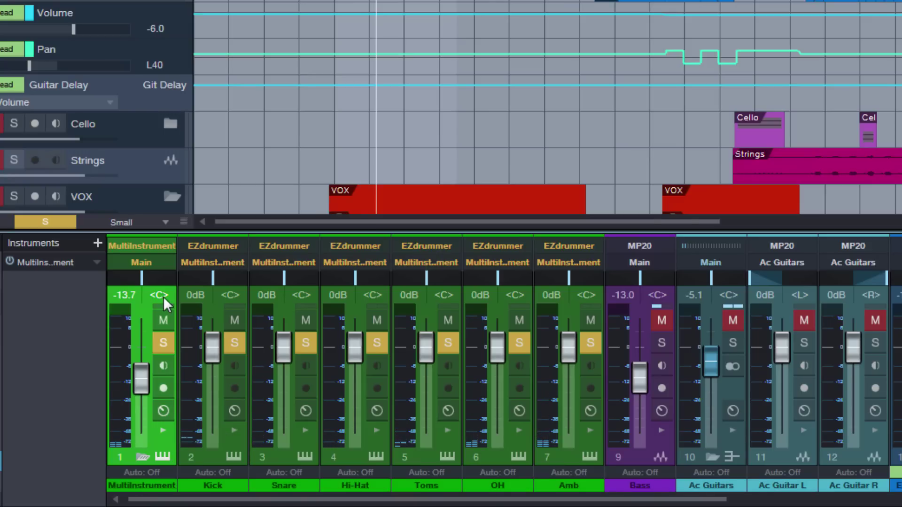
Step: Rename the MultiInstrument mixer channel as DRUMS
{"action": "mouse_move", "coordinate": [119, 317]}
{"action": "double_click", "coordinate": [162, 484]}
{"action": "type", "text": "DRUMS"}
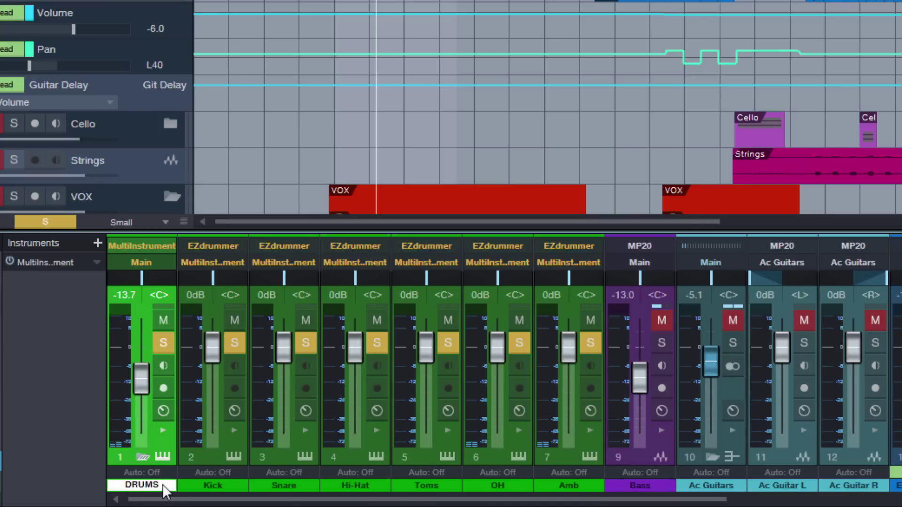
{"action": "key", "text": "Return"}
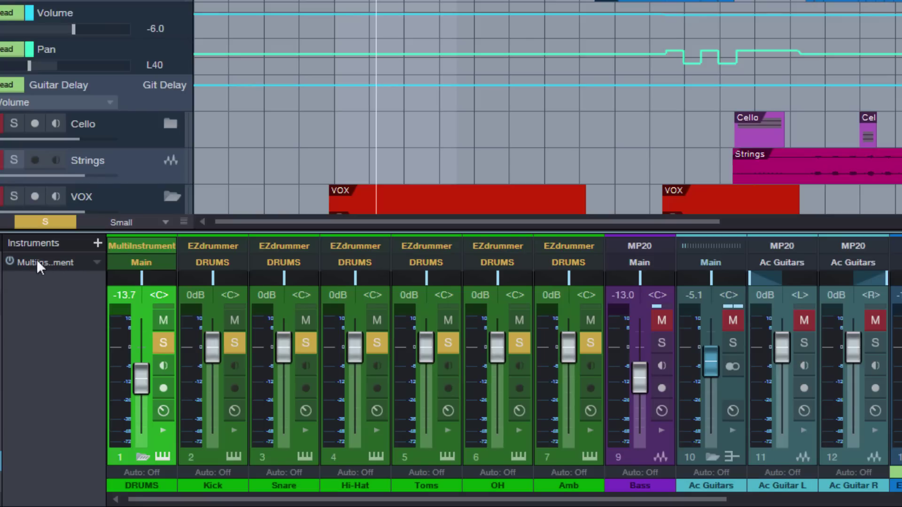
Step: Rename the Multi Instrument device in the mixer's instrument list as EZDrummer
{"action": "left_click", "coordinate": [95, 262]}
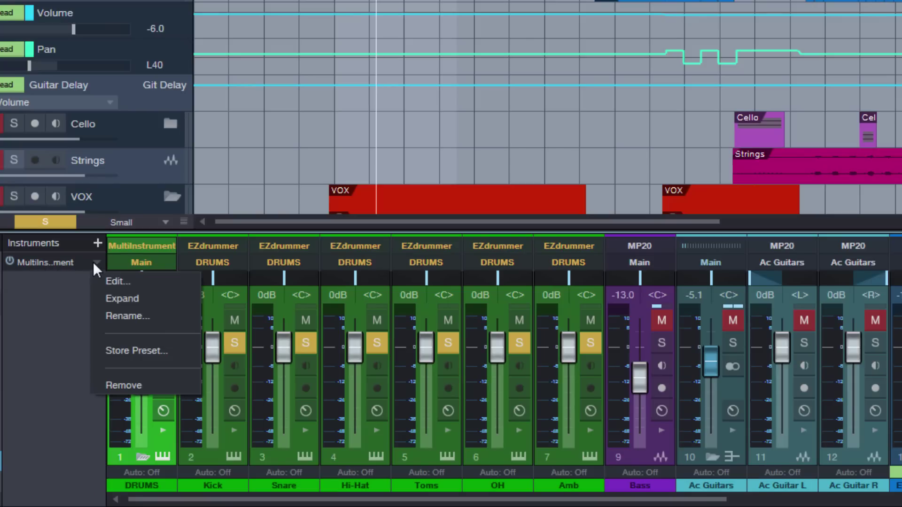
{"action": "left_click", "coordinate": [129, 315]}
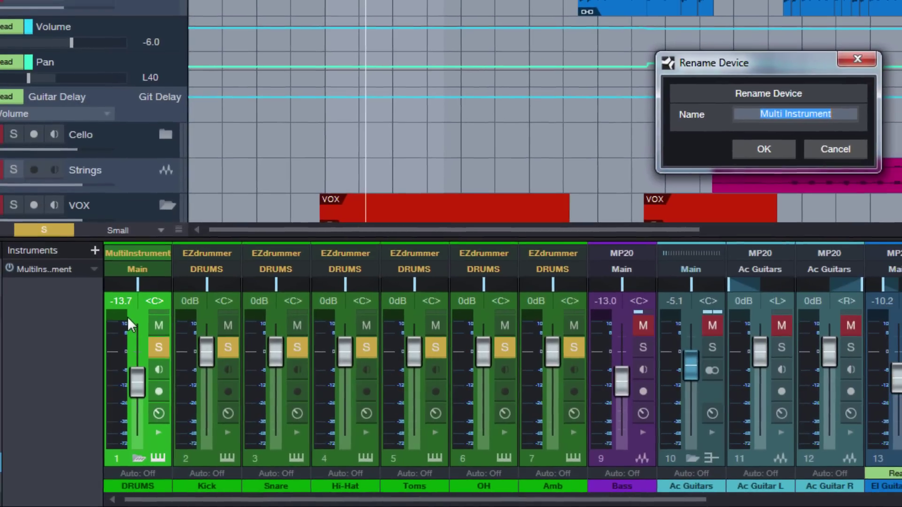
{"action": "type", "text": "EZD"}
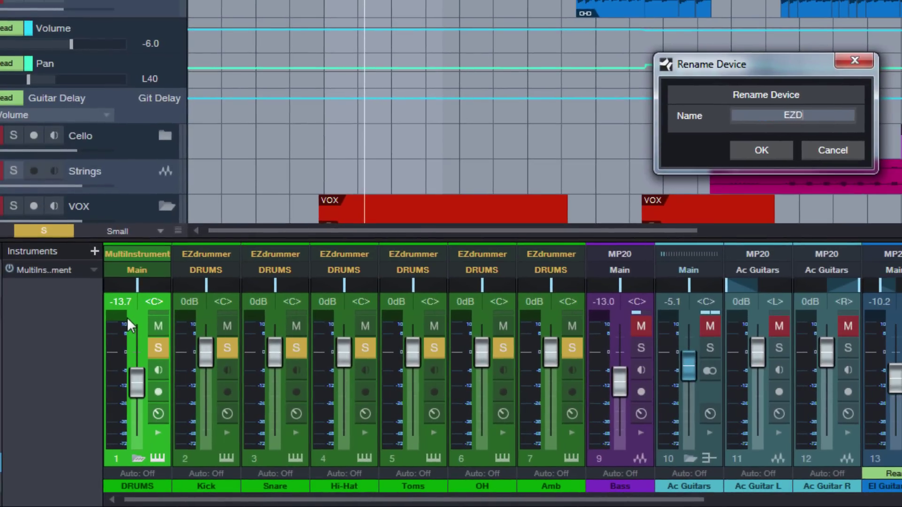
{"action": "type", "text": "rummer"}
{"action": "key", "text": "Return"}
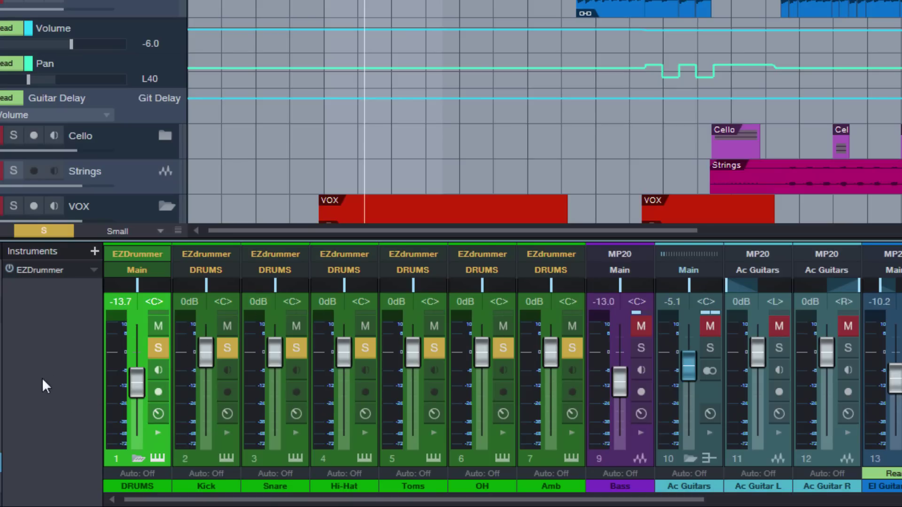
Step: Collapse and expand the DRUMS channel several times to hide and show its EZdrummer output channels, leaving them shown
{"action": "left_click", "coordinate": [137, 457]}
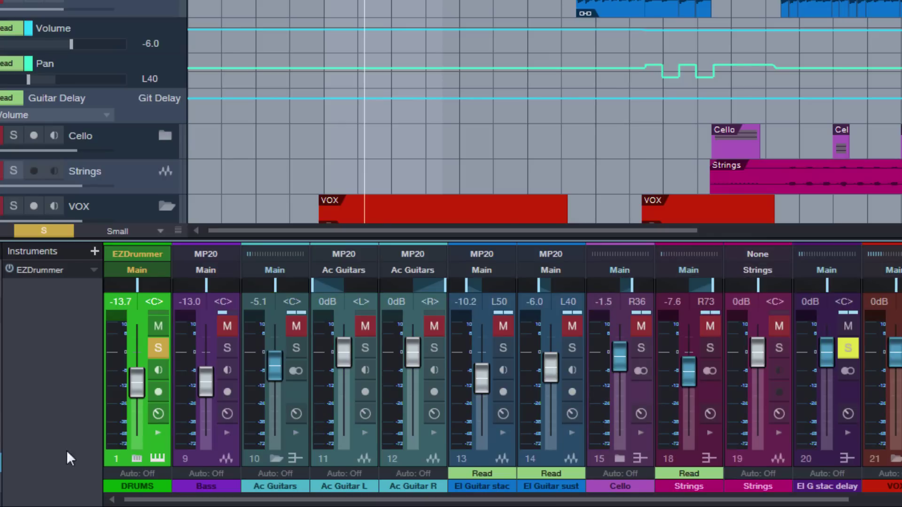
{"action": "left_click", "coordinate": [135, 459]}
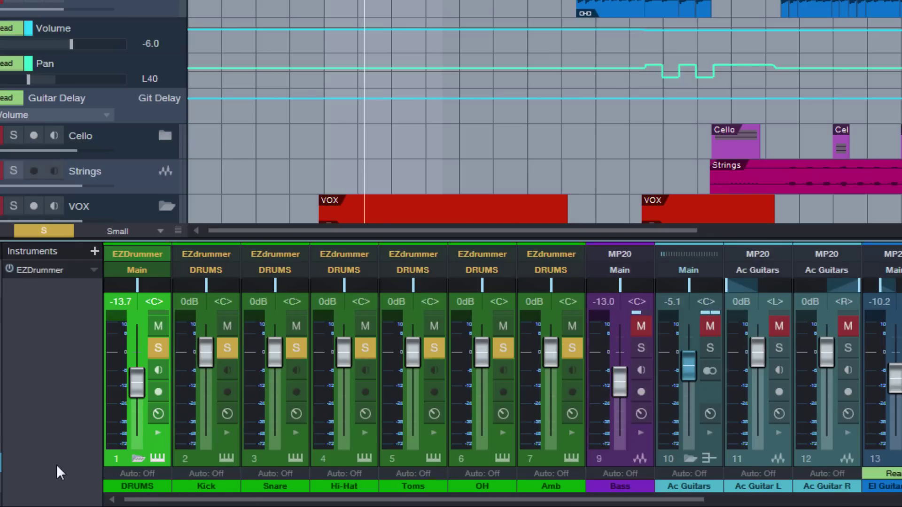
{"action": "left_click", "coordinate": [133, 459]}
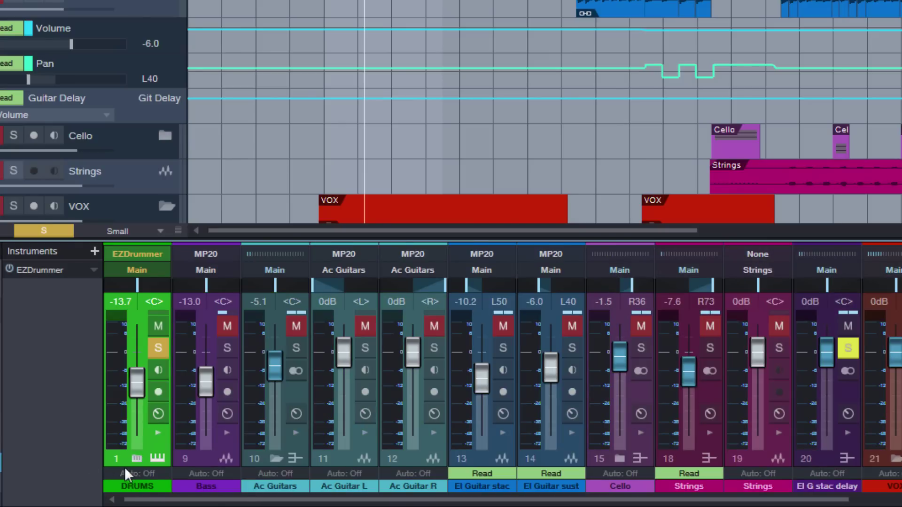
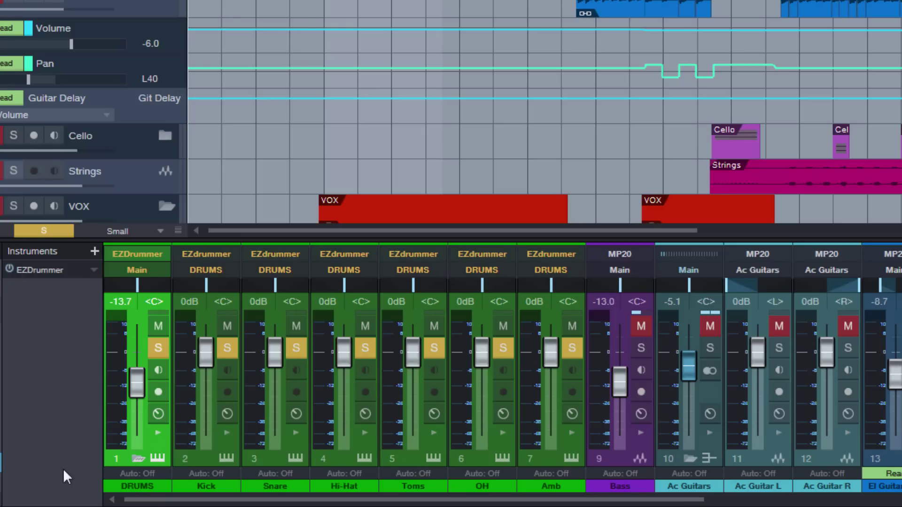
{"action": "left_click", "coordinate": [137, 461]}
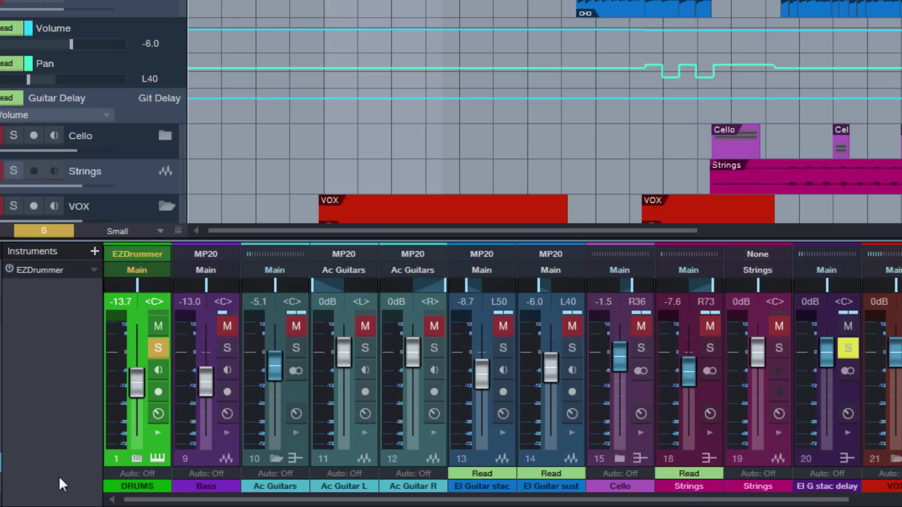
{"action": "left_click", "coordinate": [136, 458]}
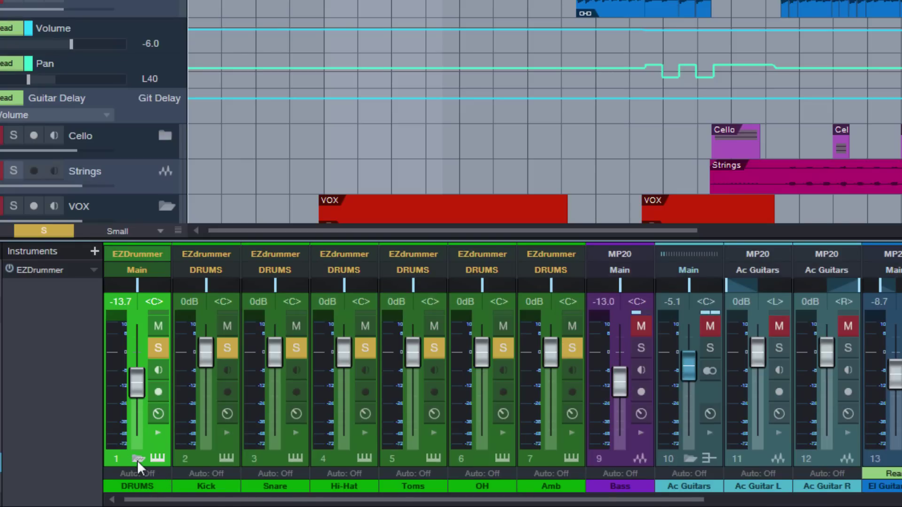
{"action": "left_click", "coordinate": [136, 458]}
{"action": "left_click", "coordinate": [136, 459]}
{"action": "left_click", "coordinate": [141, 459]}
{"action": "left_click", "coordinate": [140, 459]}
Step: Store the EZDrummer Multi Instrument as a preset named EZD Pop/Rock in the subfolder Drums
{"action": "left_click", "coordinate": [94, 270]}
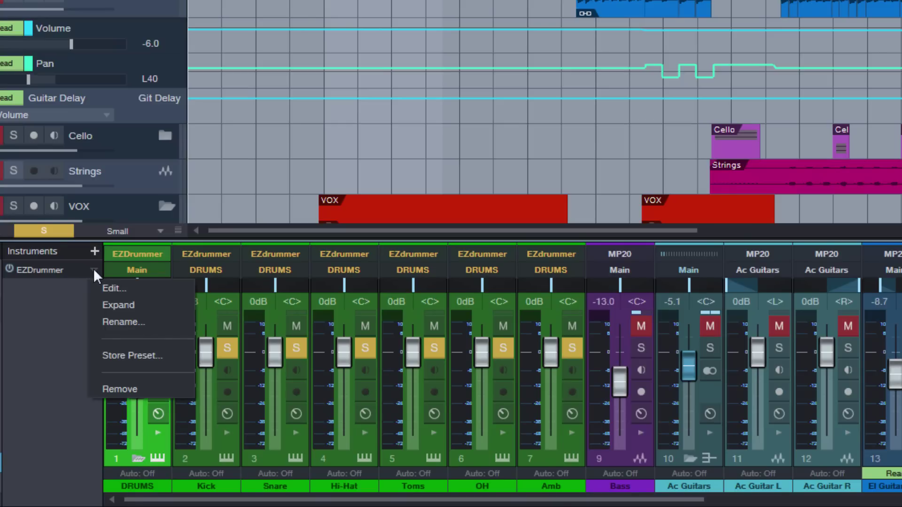
{"action": "left_click", "coordinate": [141, 355]}
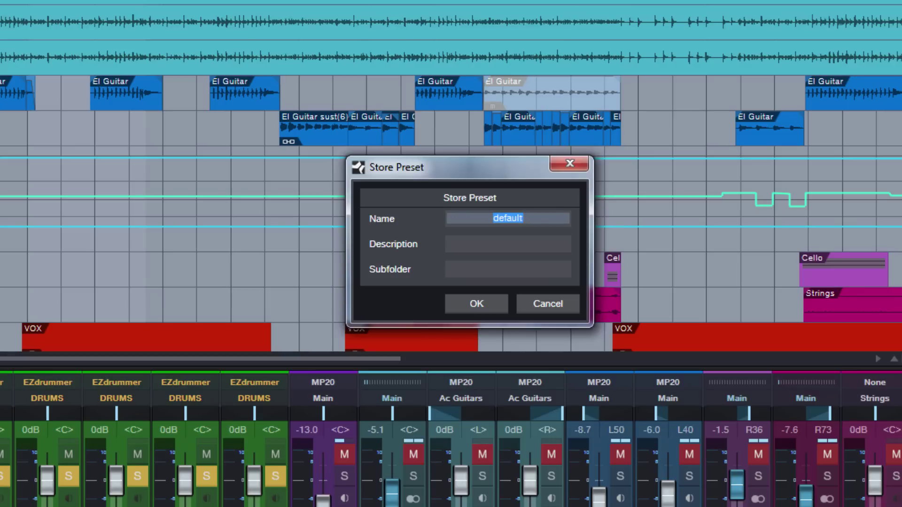
{"action": "type", "text": "EZD Pop/Rock"}
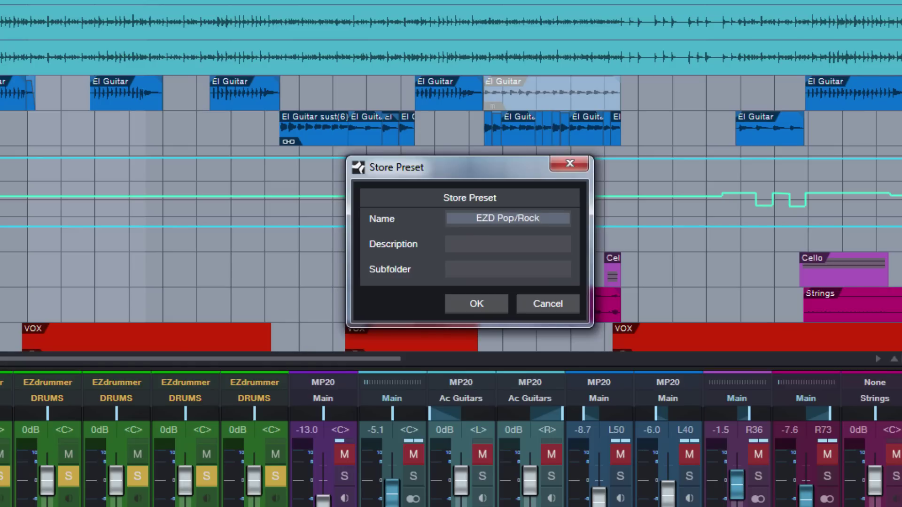
{"action": "left_click", "coordinate": [502, 271]}
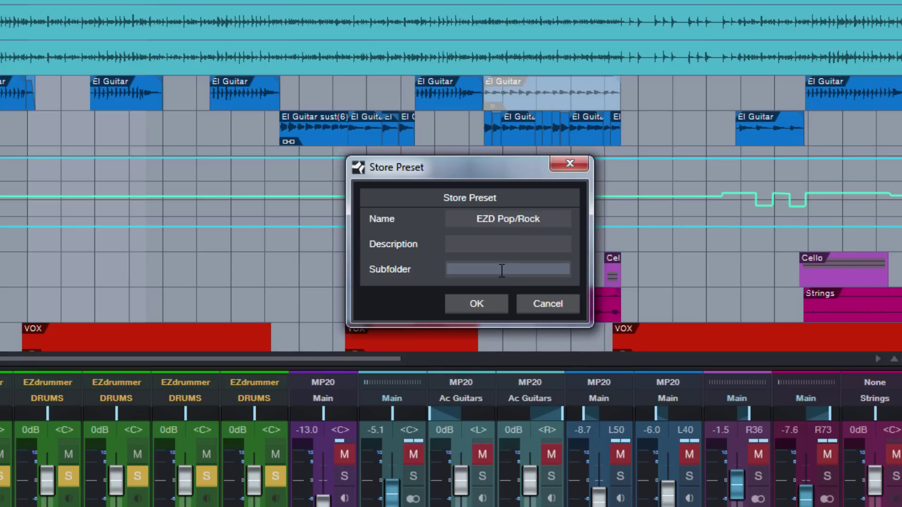
{"action": "type", "text": "Drums"}
{"action": "left_click", "coordinate": [474, 304]}
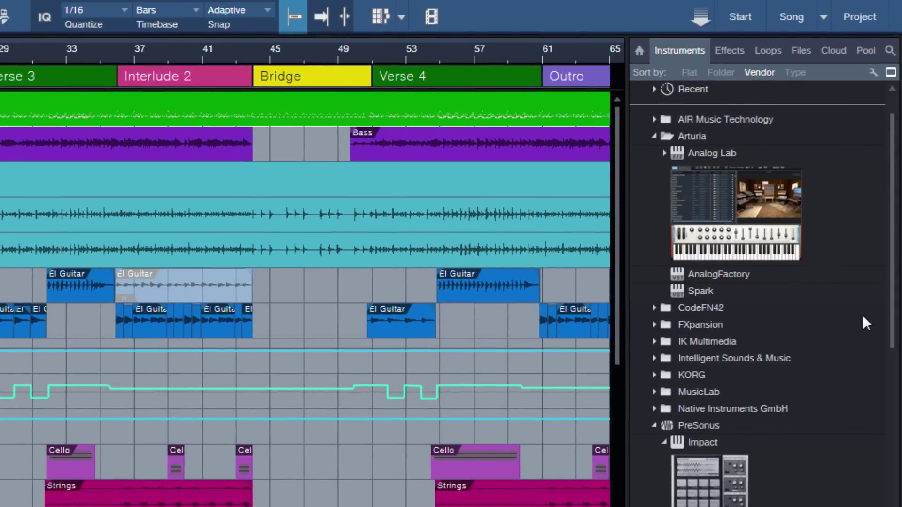
Step: Locate the EZD Pop/Rock preset in the browser's Drums folder under Multi Instruments and select it
{"action": "scroll", "coordinate": [866, 323], "scroll_direction": "up", "scroll_amount": 3}
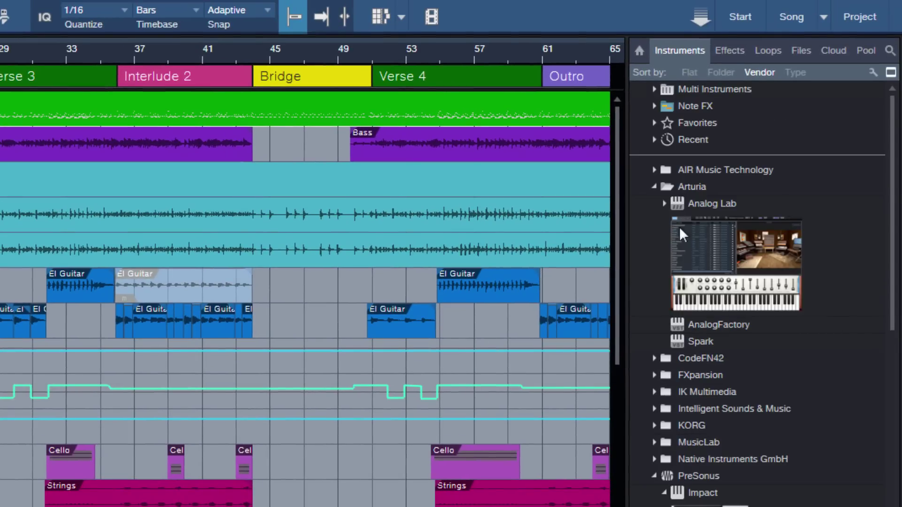
{"action": "left_click", "coordinate": [654, 89]}
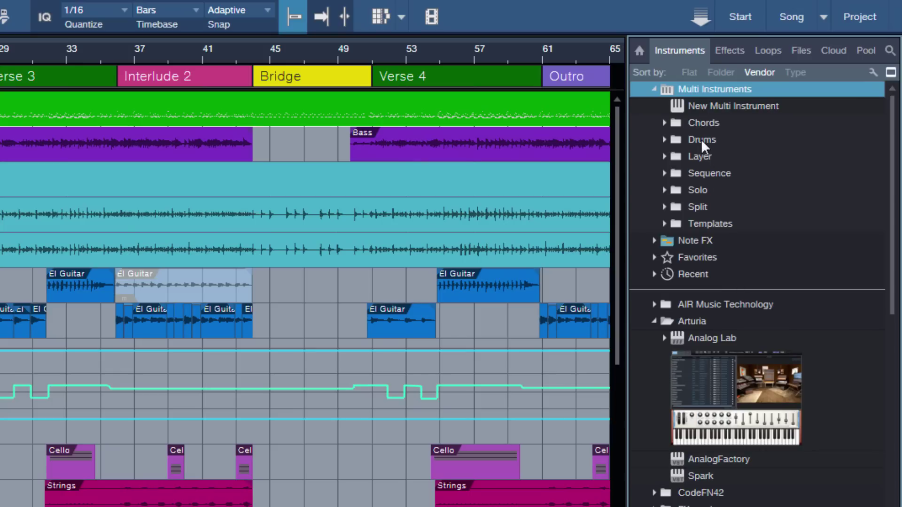
{"action": "left_click", "coordinate": [664, 139]}
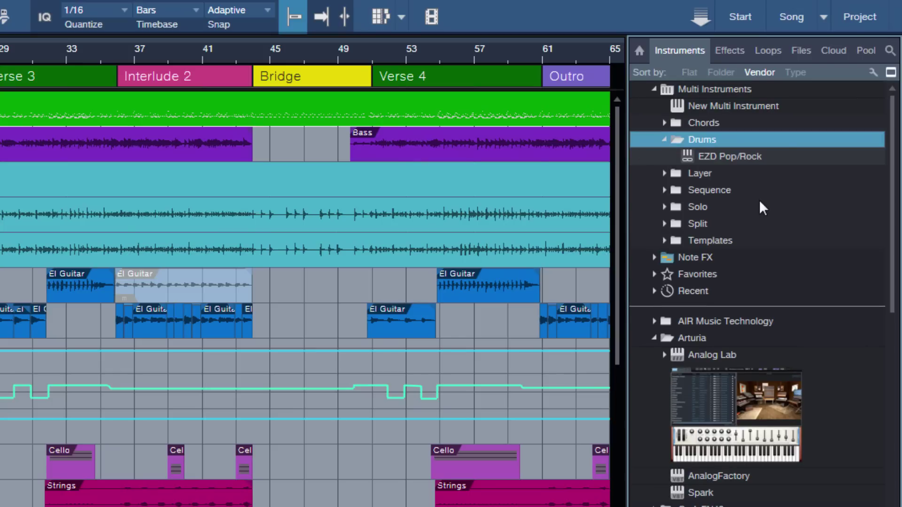
{"action": "left_click", "coordinate": [737, 155]}
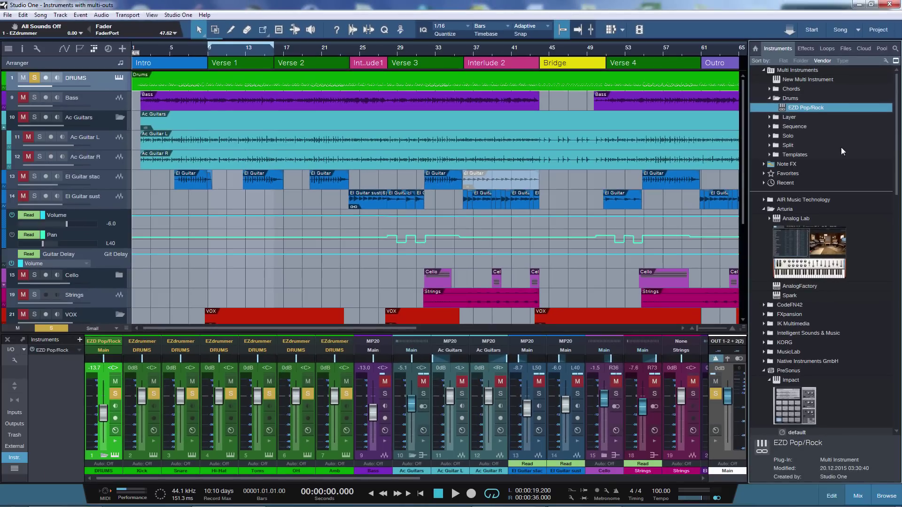
Step: Create a new empty song with the default settings and show its mixer console
{"action": "key", "text": "ctrl+n"}
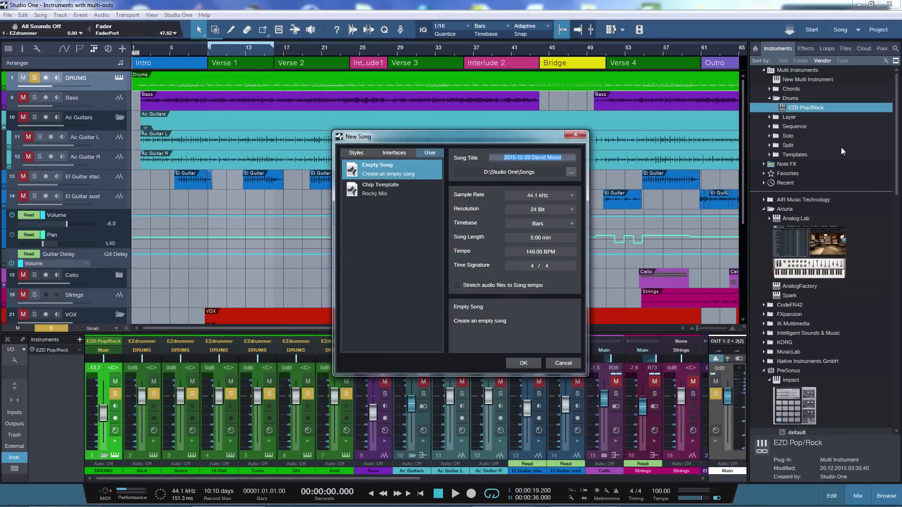
{"action": "key", "text": "Return"}
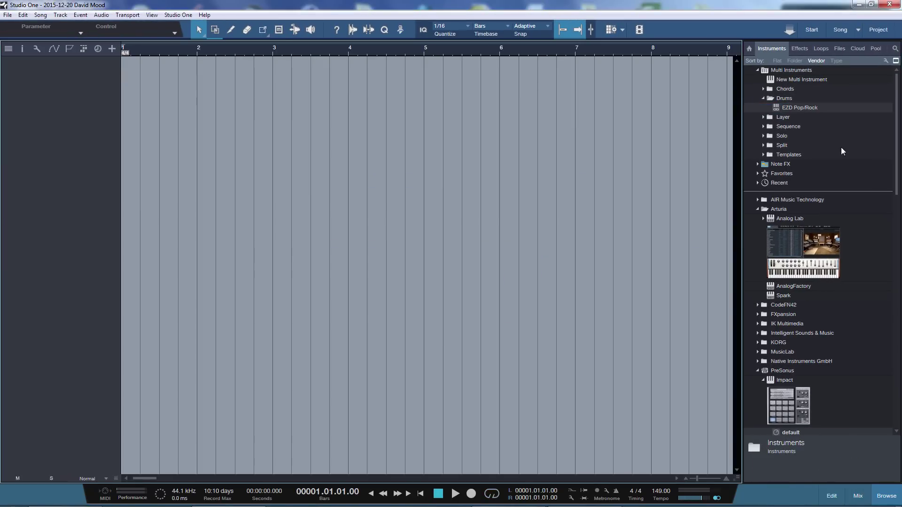
{"action": "key", "text": "F3"}
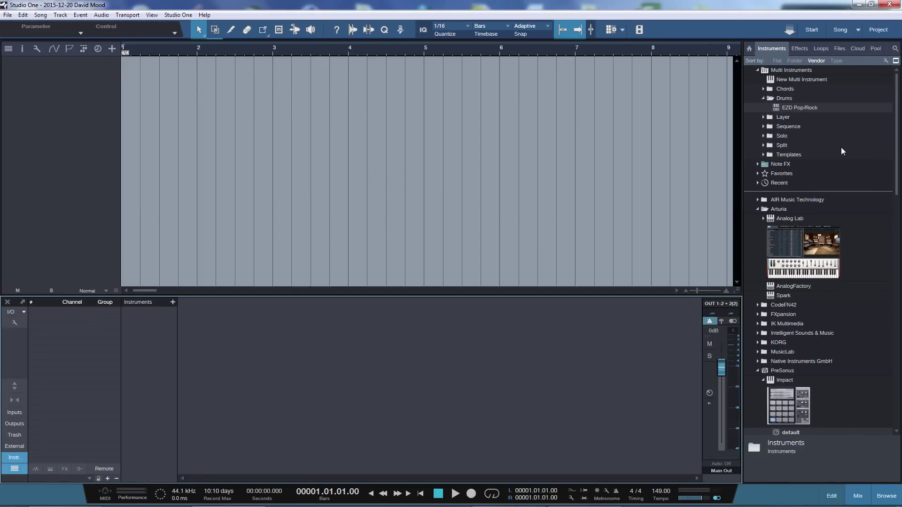
Step: Load the EZD Pop/Rock preset into the mixer, close its instrument editor and expand the DRUMS channel to show its outputs
{"action": "left_click_drag", "start_coordinate": [797, 106], "coordinate": [148, 337]}
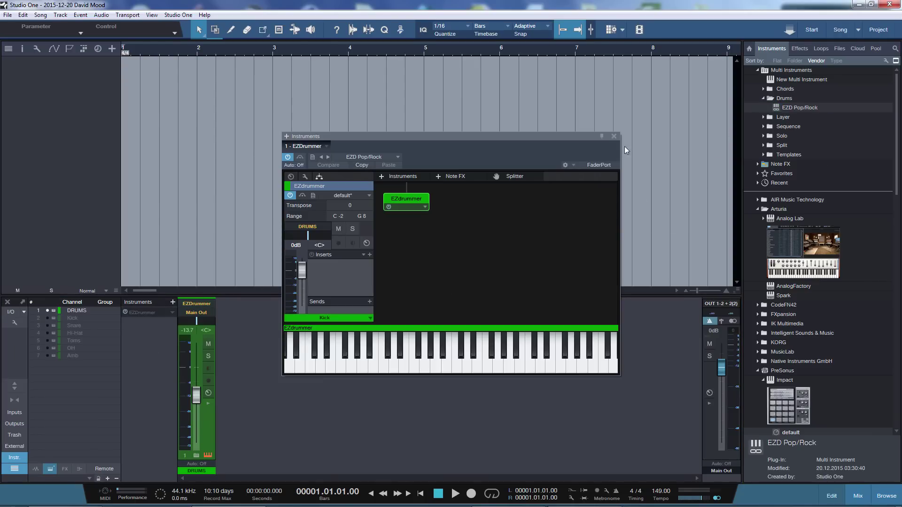
{"action": "left_click", "coordinate": [614, 136]}
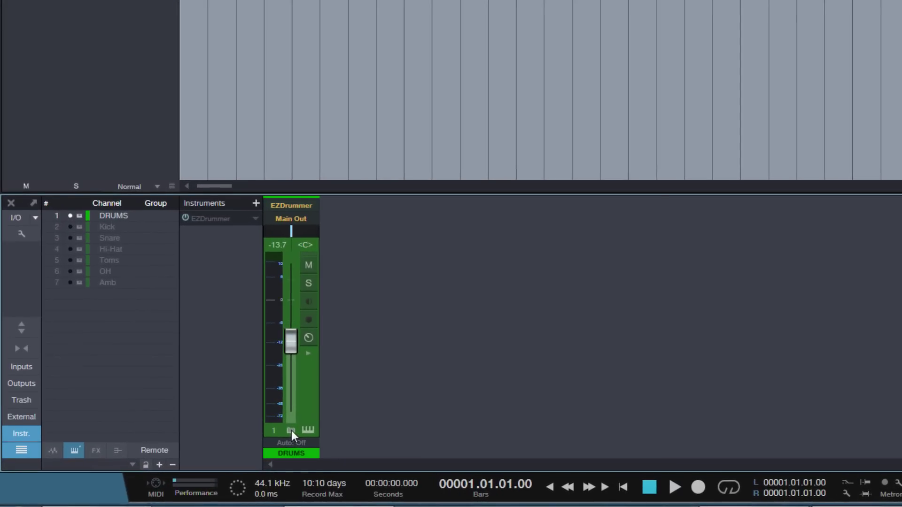
{"action": "left_click", "coordinate": [196, 455]}
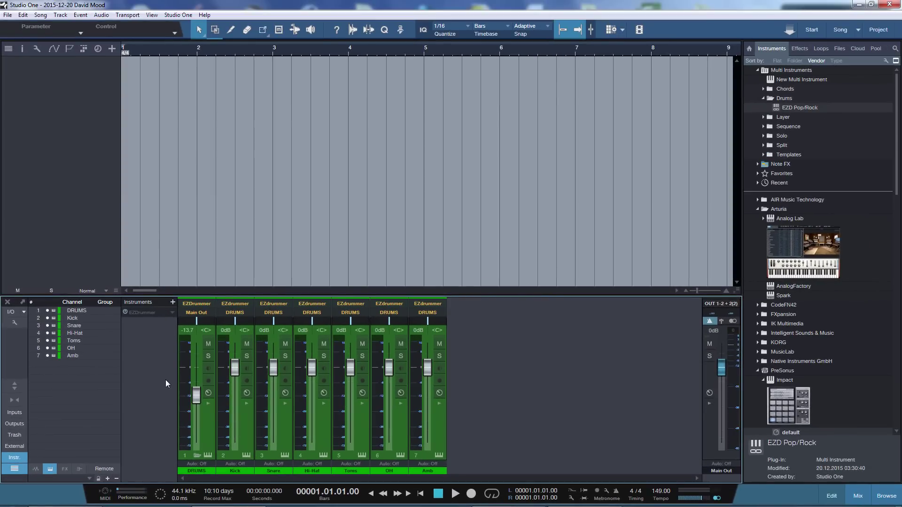
Step: Close the new song without saving and enlarge the original song's mixer to show the inserts and sends
{"action": "key", "text": "ctrl+w"}
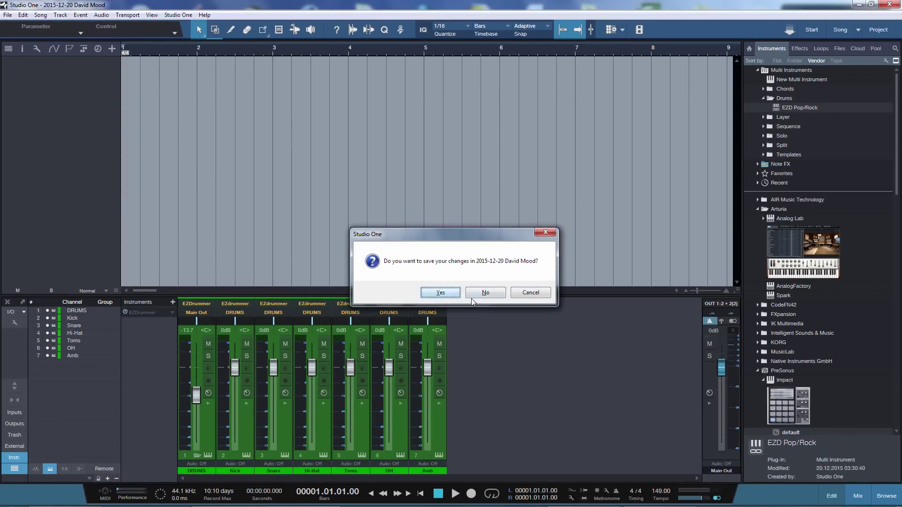
{"action": "left_click", "coordinate": [473, 300]}
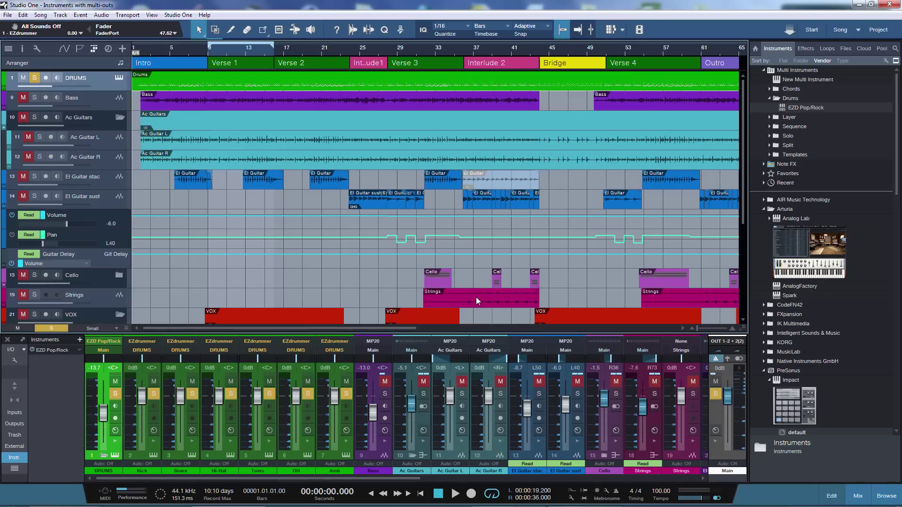
{"action": "left_click", "coordinate": [14, 387]}
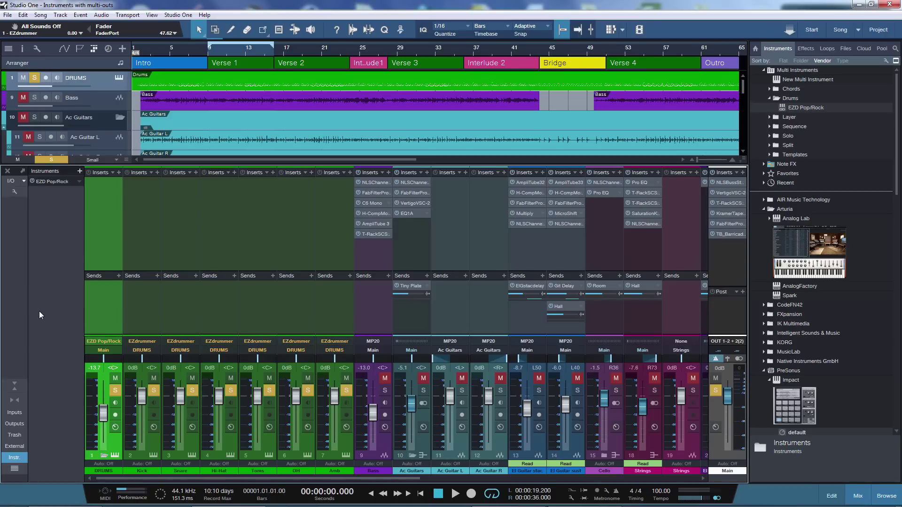
Step: Insert the Compressor followed by Pro EQ on all the drum output channels from Kick to Amb together, and close the plug-in windows
{"action": "left_click", "coordinate": [149, 306]}
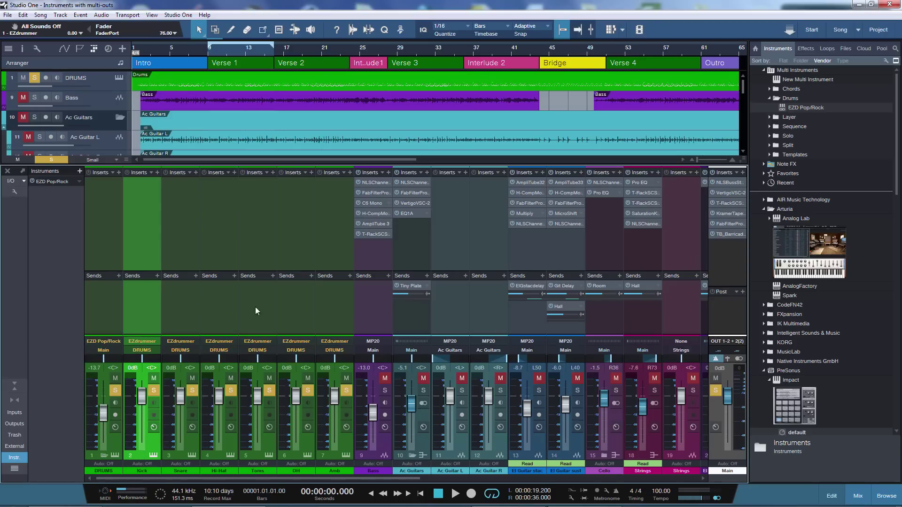
{"action": "left_click", "coordinate": [344, 308], "text": "shift"}
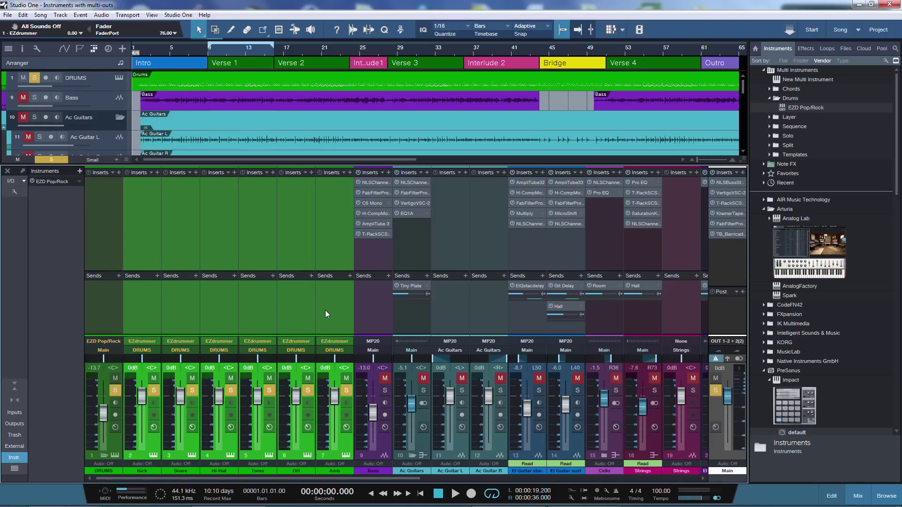
{"action": "left_click", "coordinate": [806, 51]}
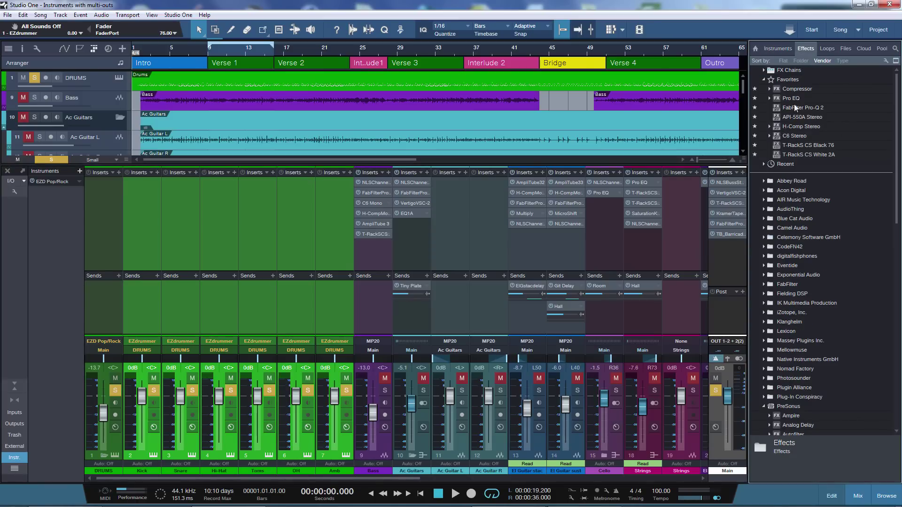
{"action": "left_click", "coordinate": [801, 90]}
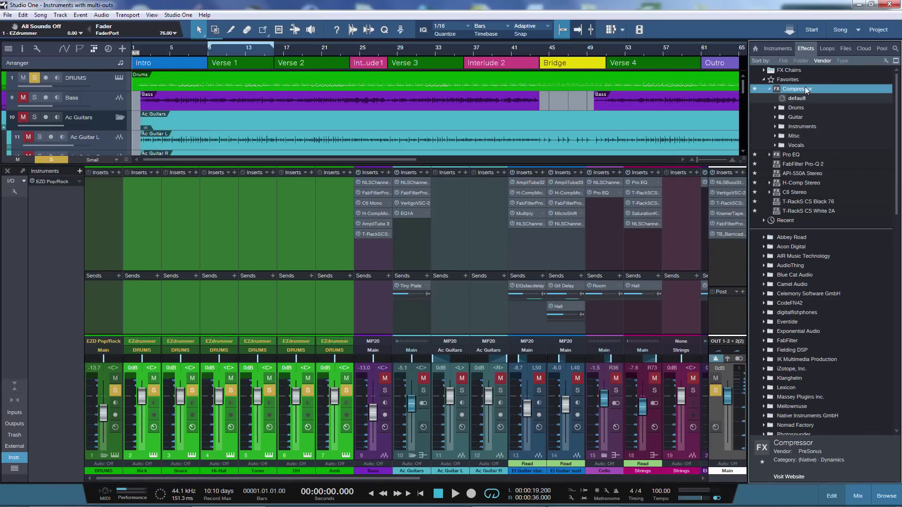
{"action": "left_click_drag", "start_coordinate": [805, 88], "coordinate": [148, 207]}
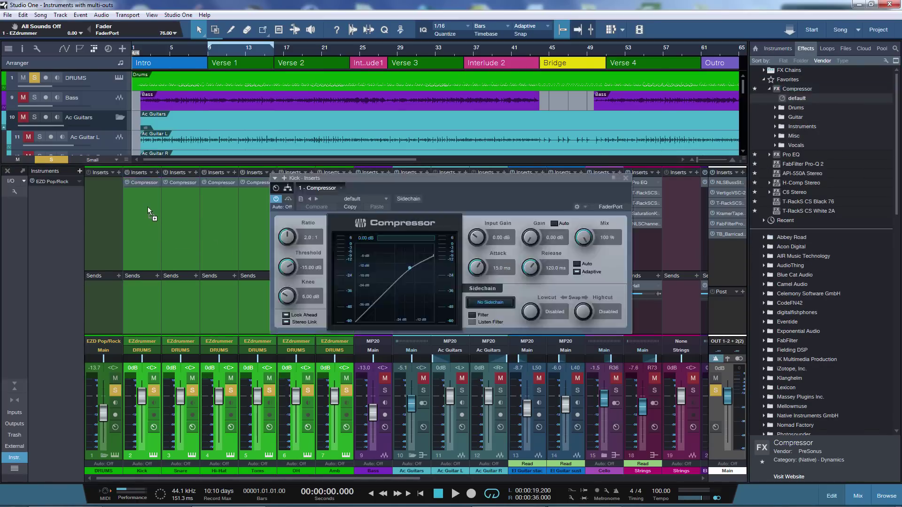
{"action": "left_click", "coordinate": [626, 179]}
{"action": "left_click_drag", "start_coordinate": [795, 157], "coordinate": [149, 218]}
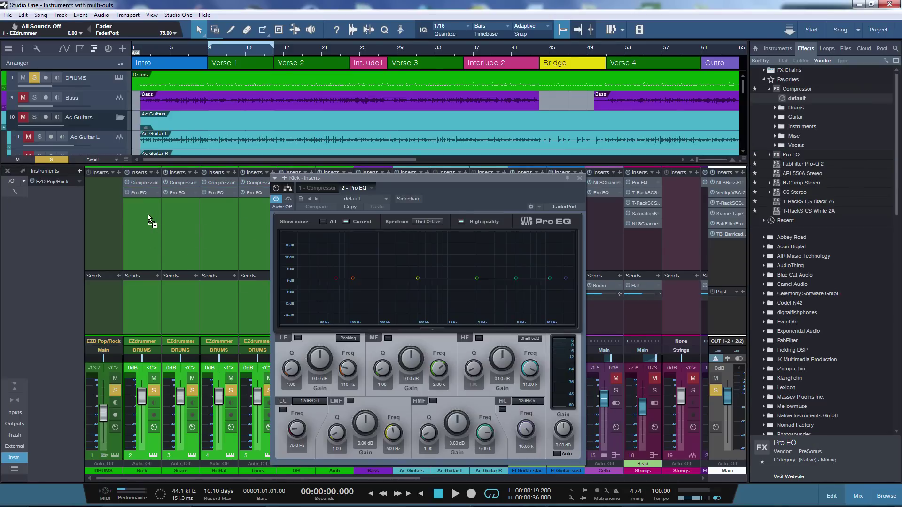
{"action": "left_click", "coordinate": [579, 177]}
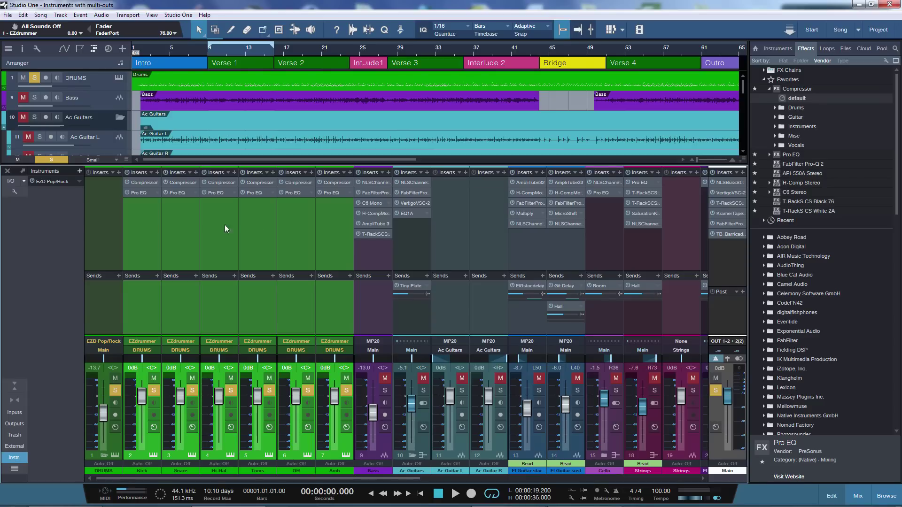
Step: Store the EZD Pop/Rock instrument as a preset named "EZD Pop/Rock with FX" in the Drums subfolder
{"action": "left_click", "coordinate": [80, 182]}
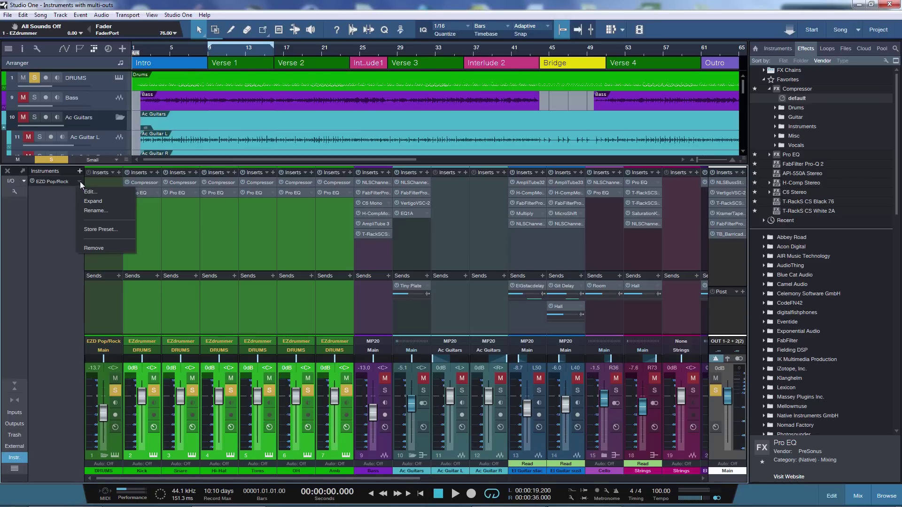
{"action": "left_click", "coordinate": [97, 227]}
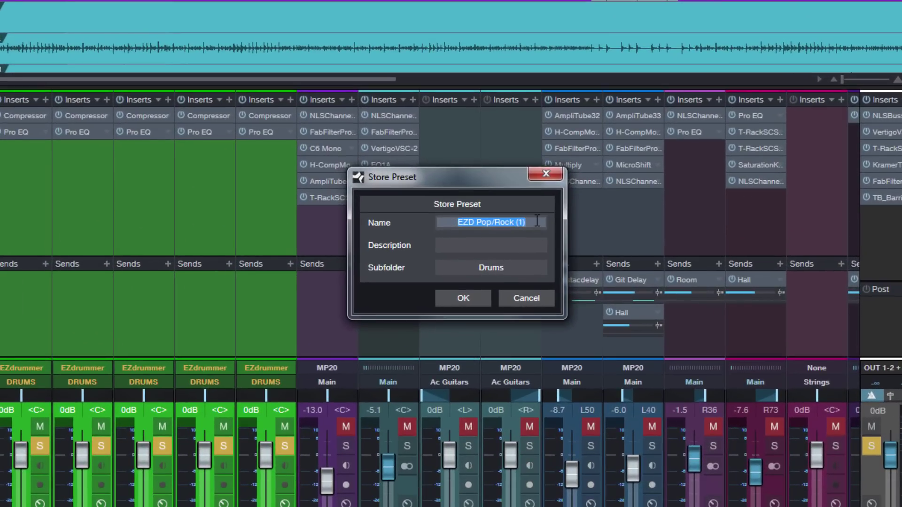
{"action": "left_click", "coordinate": [502, 249]}
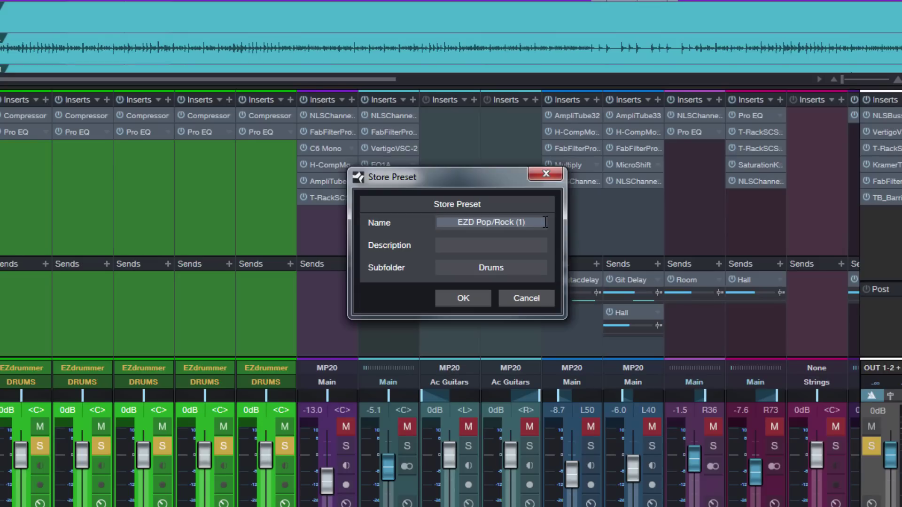
{"action": "key", "text": "BackSpace"}
{"action": "key", "text": "BackSpace"}
{"action": "key", "text": "BackSpace"}
{"action": "type", "text": "with FX"}
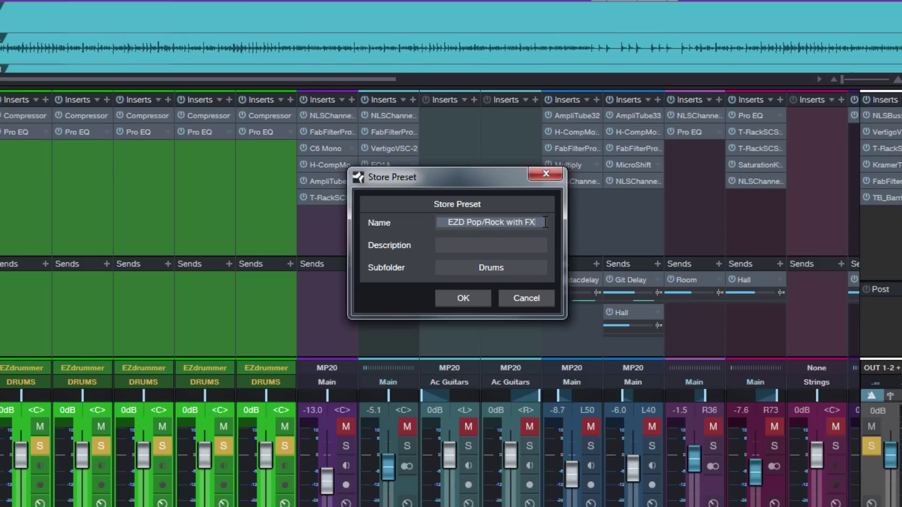
{"action": "left_click", "coordinate": [463, 298]}
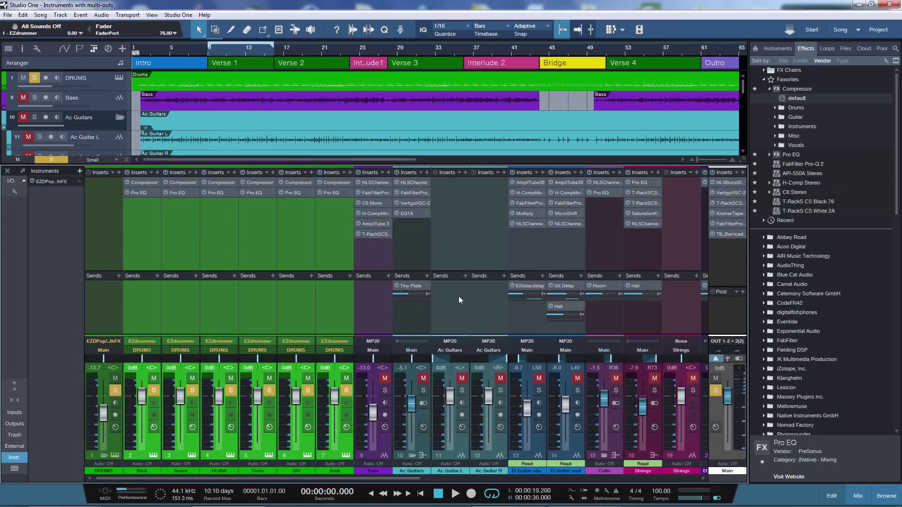
Step: Create another new empty song and show its mixer console
{"action": "key", "text": "ctrl+n"}
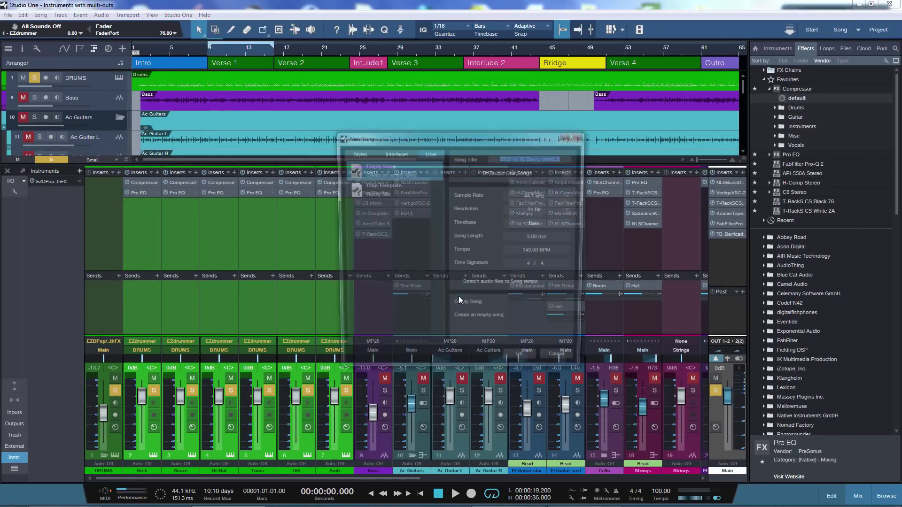
{"action": "key", "text": "Escape"}
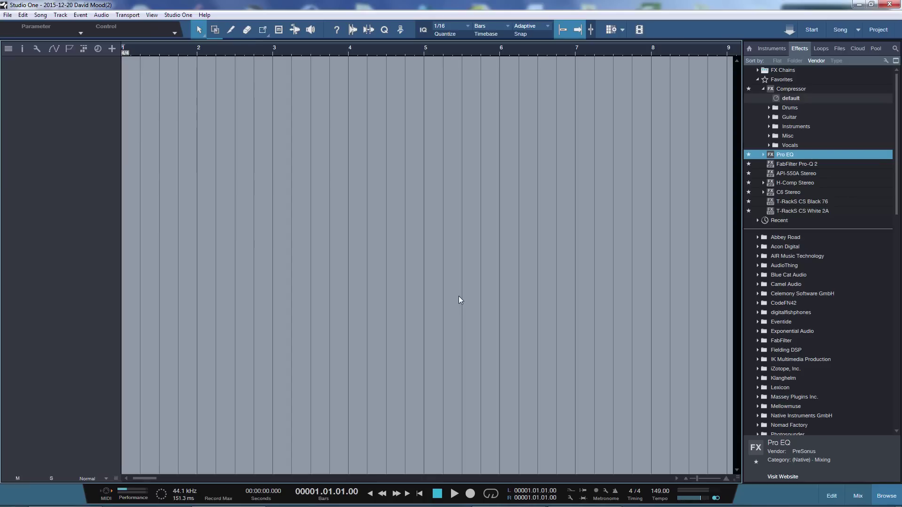
{"action": "key", "text": "F3"}
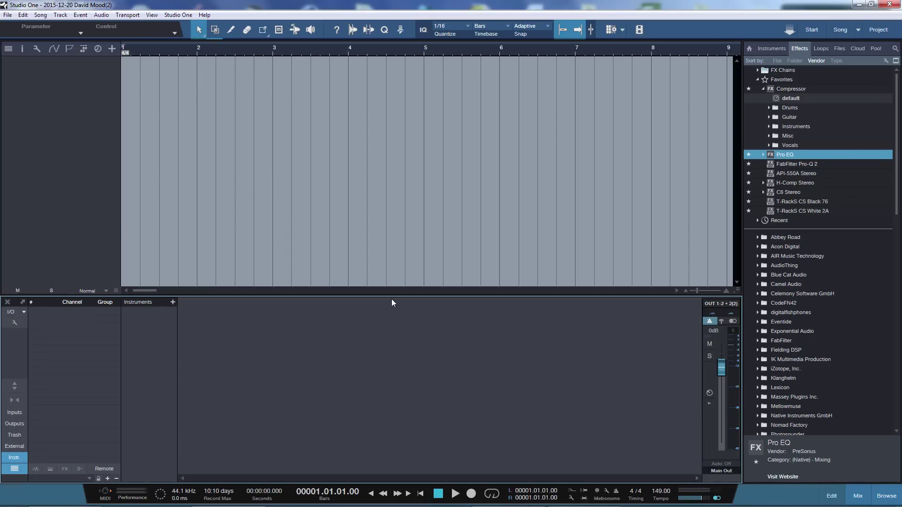
Step: Load the EZD Pop/Rock with FX preset from the Drums folder of Multi Instruments into the new song's mixer
{"action": "left_click", "coordinate": [773, 49]}
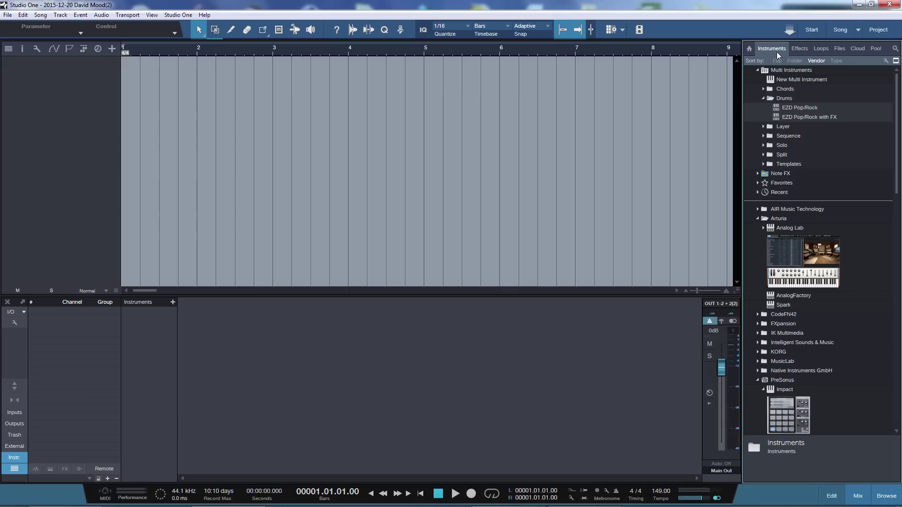
{"action": "left_click", "coordinate": [798, 117]}
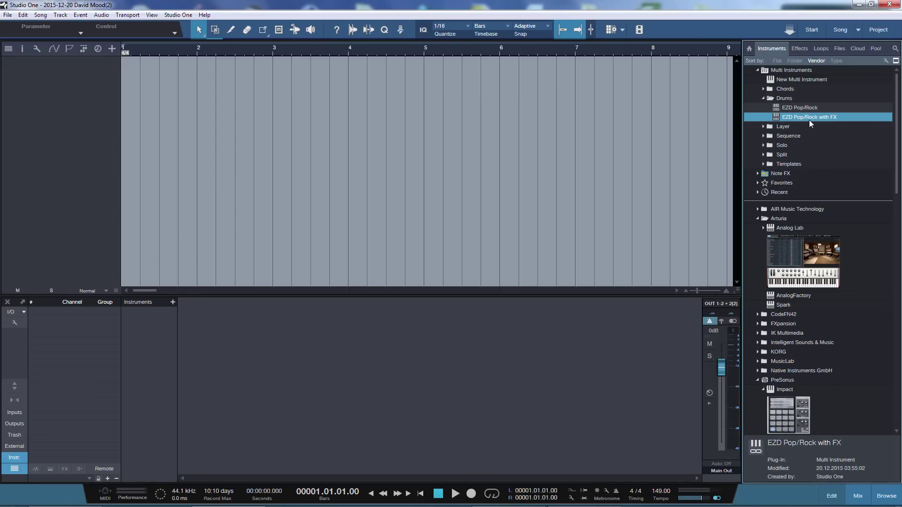
{"action": "left_click_drag", "start_coordinate": [805, 116], "coordinate": [705, 168]}
{"action": "left_click_drag", "start_coordinate": [141, 363], "coordinate": [136, 345]}
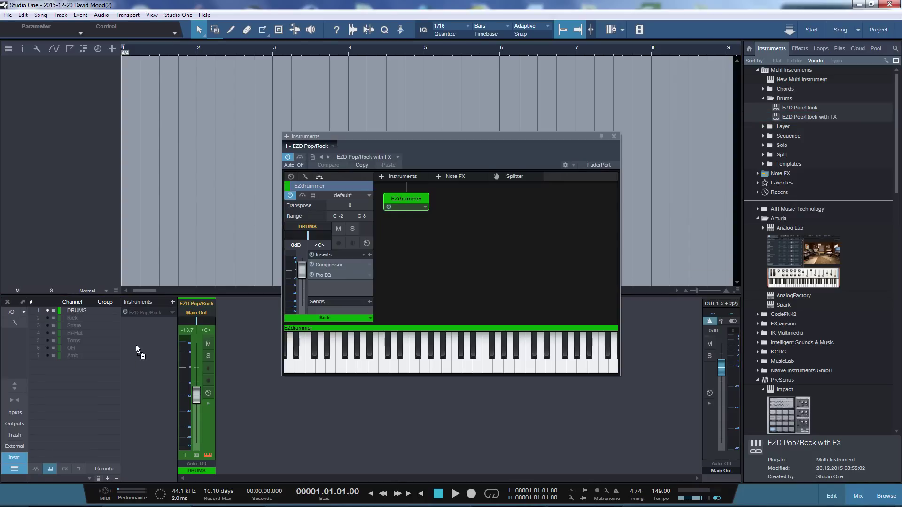
Step: Expand the DRUMS channel's outputs, close the instrument editor and enlarge the mixer to show the inserts and sends
{"action": "left_click", "coordinate": [196, 456]}
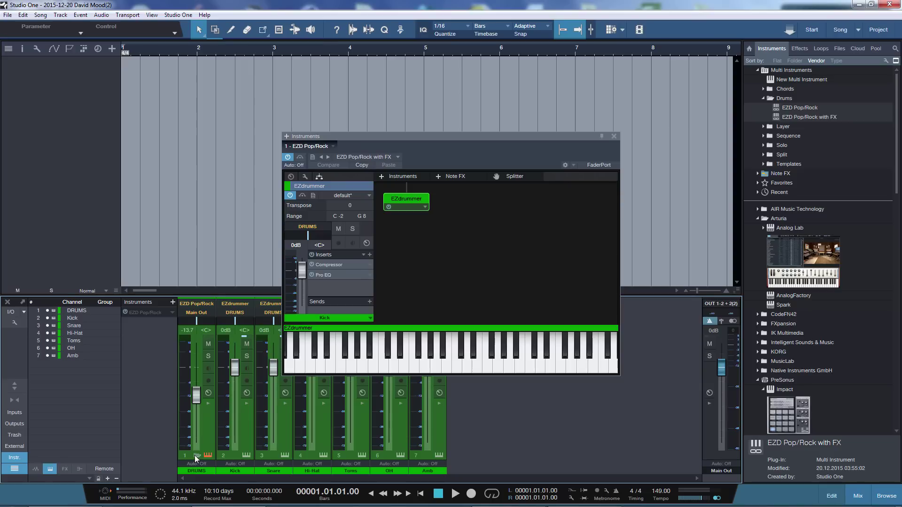
{"action": "left_click", "coordinate": [15, 387]}
{"action": "left_click", "coordinate": [614, 137]}
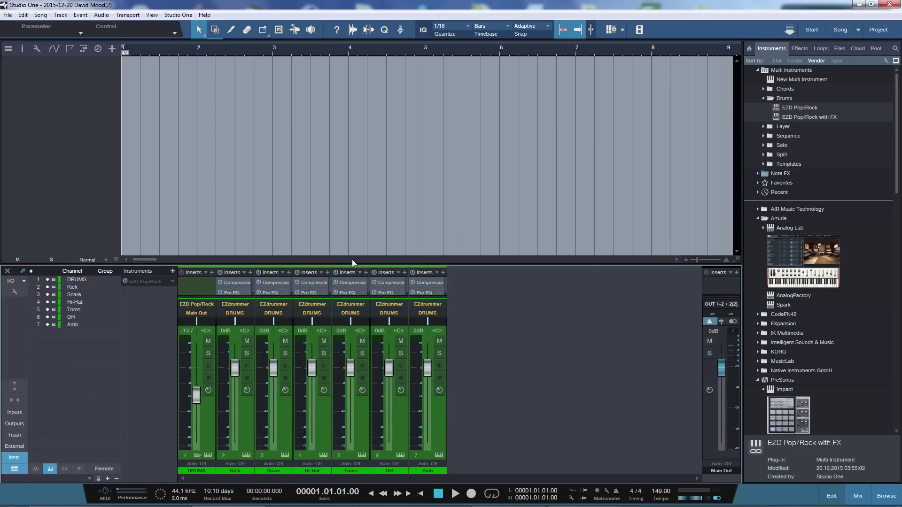
{"action": "left_click_drag", "start_coordinate": [354, 260], "coordinate": [345, 204]}
{"action": "left_click_drag", "start_coordinate": [425, 136], "coordinate": [429, 91]}
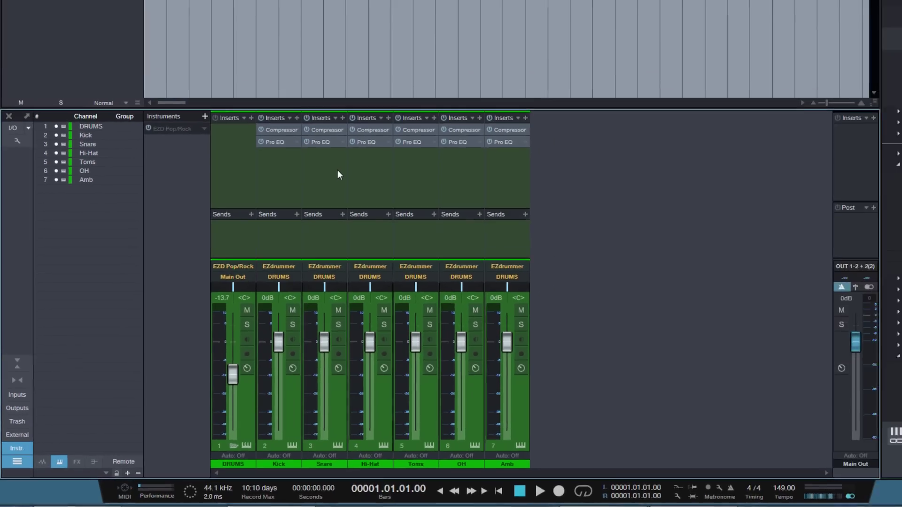
Step: Close the new song and return to the original song's mixer
{"action": "key", "text": "ctrl+w"}
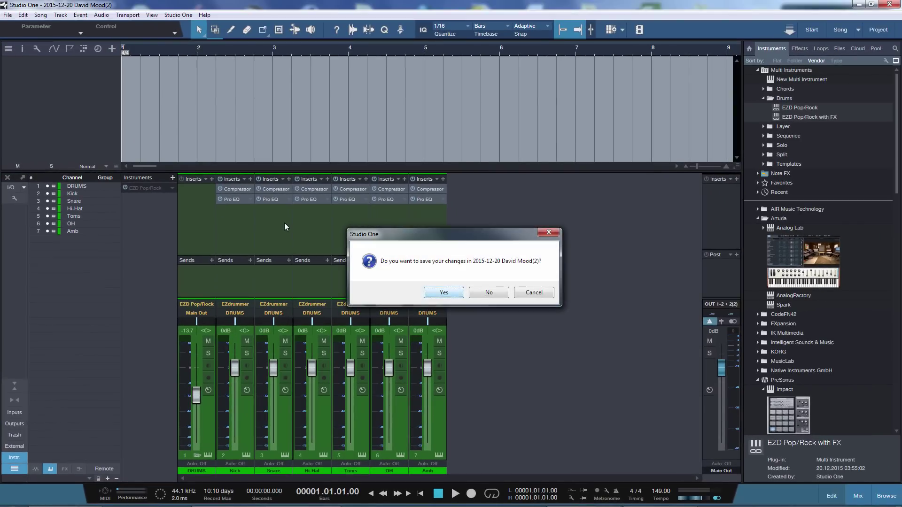
{"action": "key", "text": "Return"}
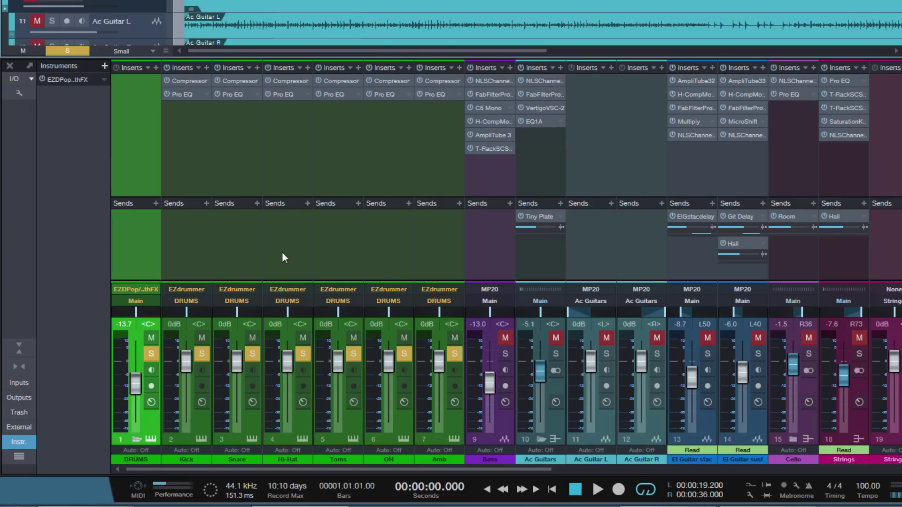
Step: Show the Snare channel's insert routing, add a splitter before the Compressor and place Pro EQ below the Compressor in the same branch
{"action": "left_click", "coordinate": [257, 202]}
{"action": "left_click", "coordinate": [228, 245]}
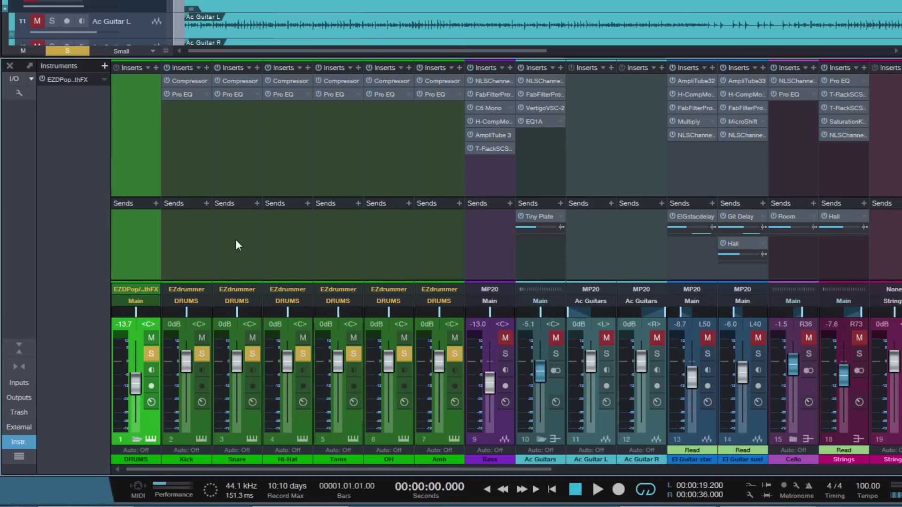
{"action": "left_click", "coordinate": [233, 164]}
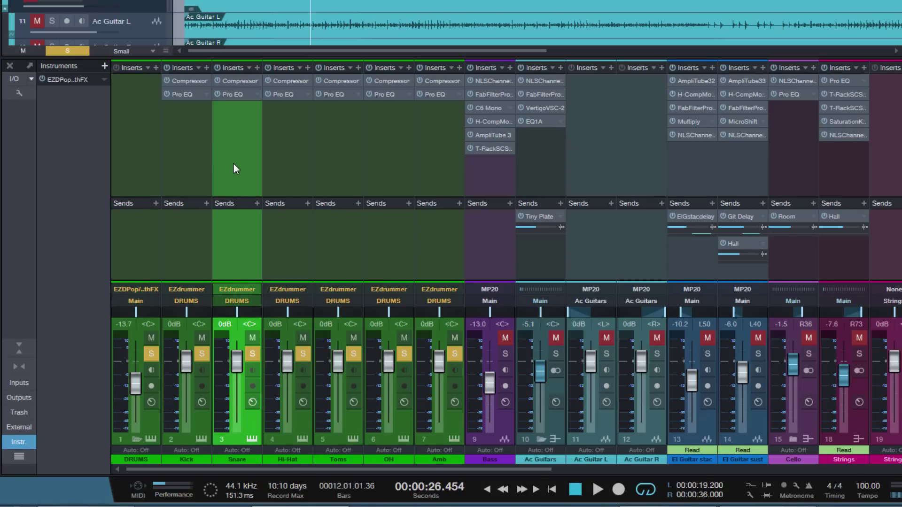
{"action": "left_click", "coordinate": [236, 81]}
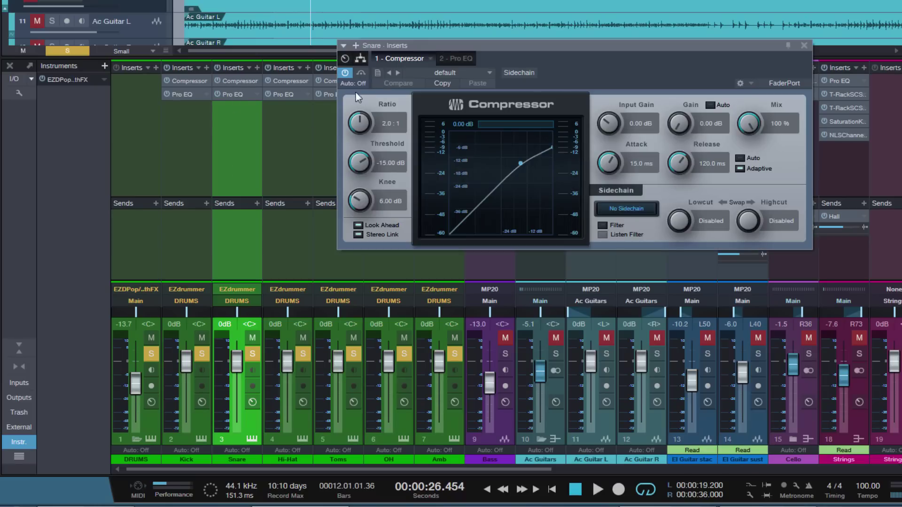
{"action": "left_click", "coordinate": [361, 59]}
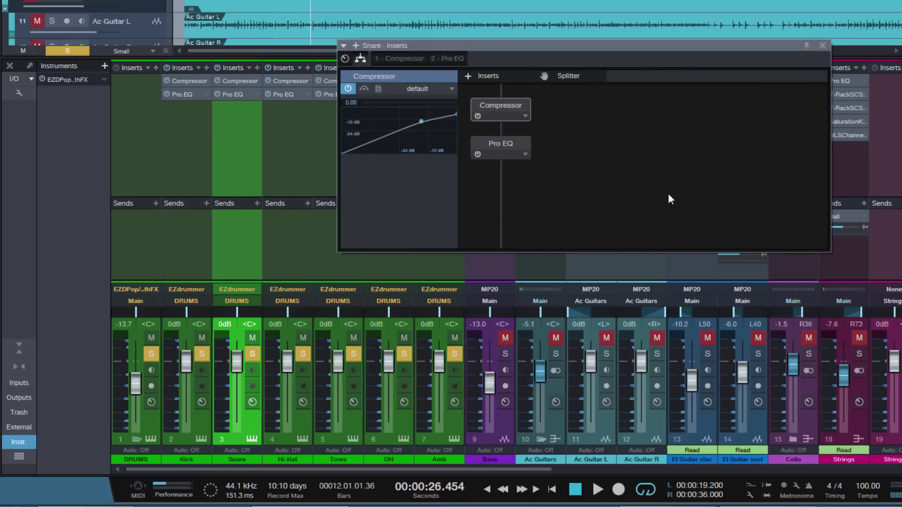
{"action": "left_click_drag", "start_coordinate": [569, 77], "coordinate": [504, 92]}
{"action": "left_click_drag", "start_coordinate": [624, 143], "coordinate": [499, 179]}
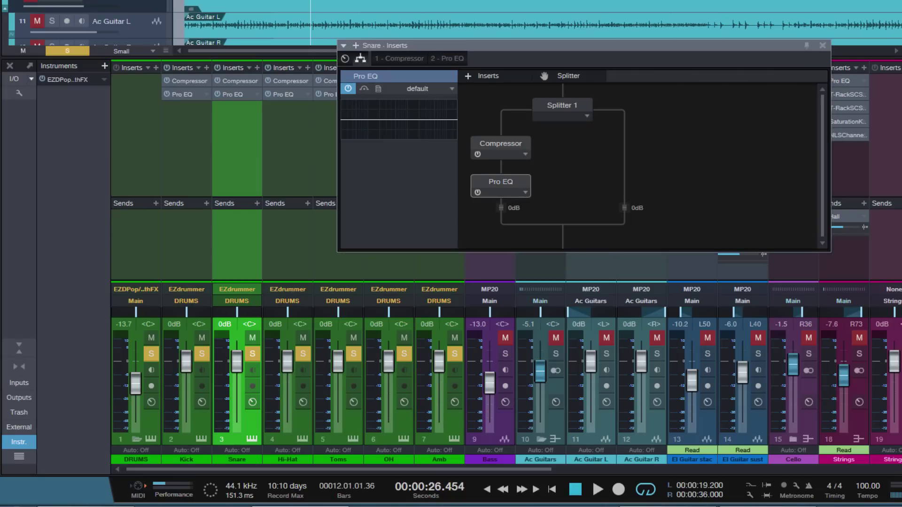
Step: Add PhoenixVerb to the splitter's empty branch, view its settings and return to the Snare insert routing
{"action": "left_click_drag", "start_coordinate": [899, 170], "coordinate": [632, 172]}
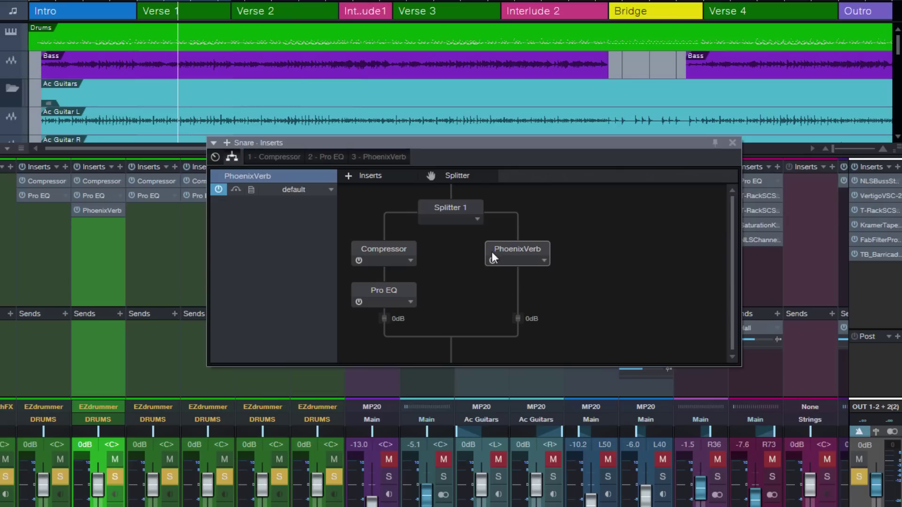
{"action": "double_click", "coordinate": [504, 249]}
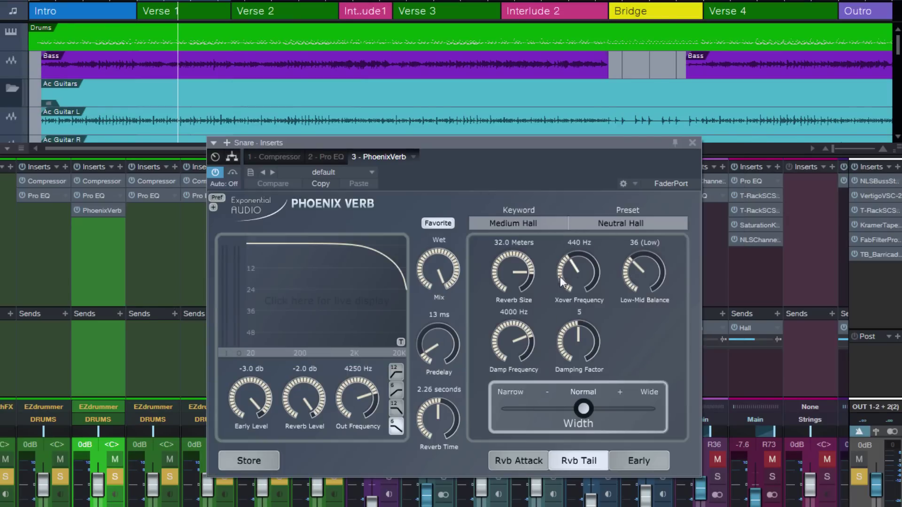
{"action": "left_click", "coordinate": [232, 157]}
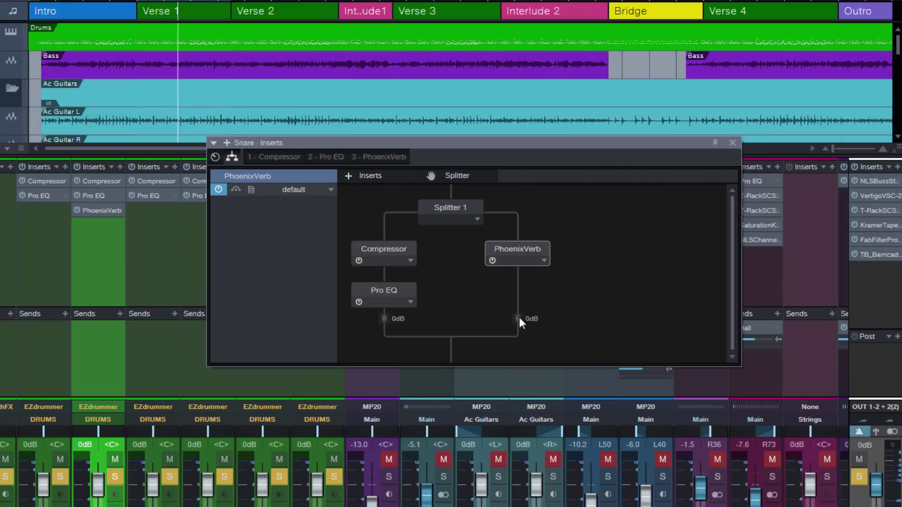
Step: Lower the PhoenixVerb branch's output level to -6.3 dB, and switch the reverb off and back on to compare
{"action": "left_click_drag", "start_coordinate": [520, 317], "coordinate": [518, 349]}
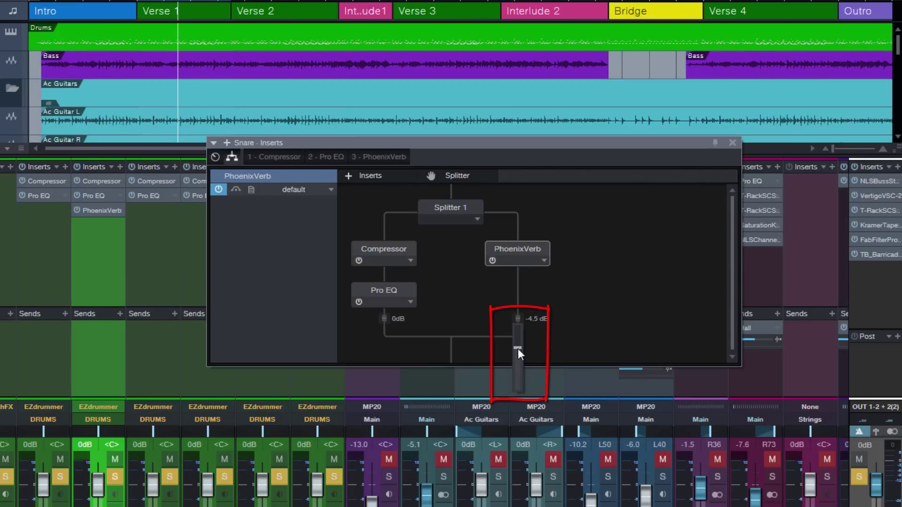
{"action": "mouse_move", "coordinate": [518, 352]}
{"action": "left_mouse_down"}
{"action": "mouse_move", "coordinate": [520, 396]}
{"action": "mouse_move", "coordinate": [523, 337]}
{"action": "mouse_move", "coordinate": [524, 351]}
{"action": "left_mouse_up"}
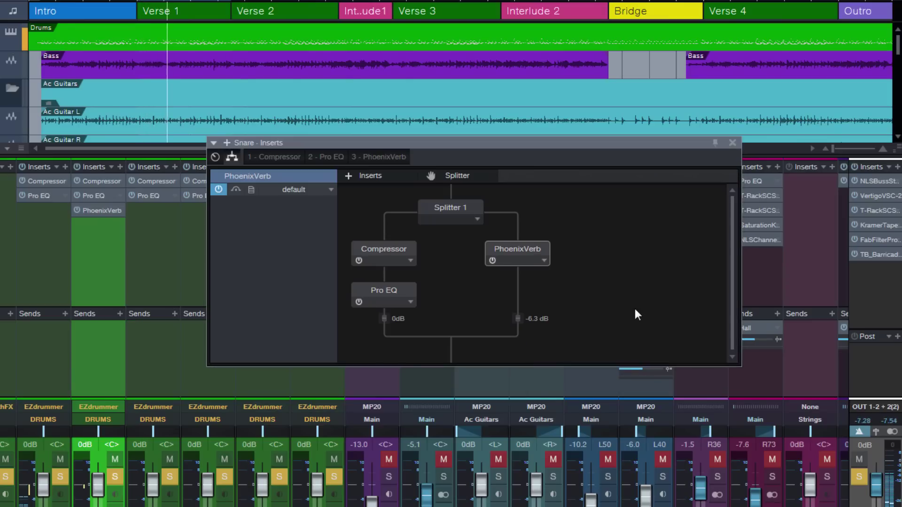
{"action": "left_click", "coordinate": [492, 259]}
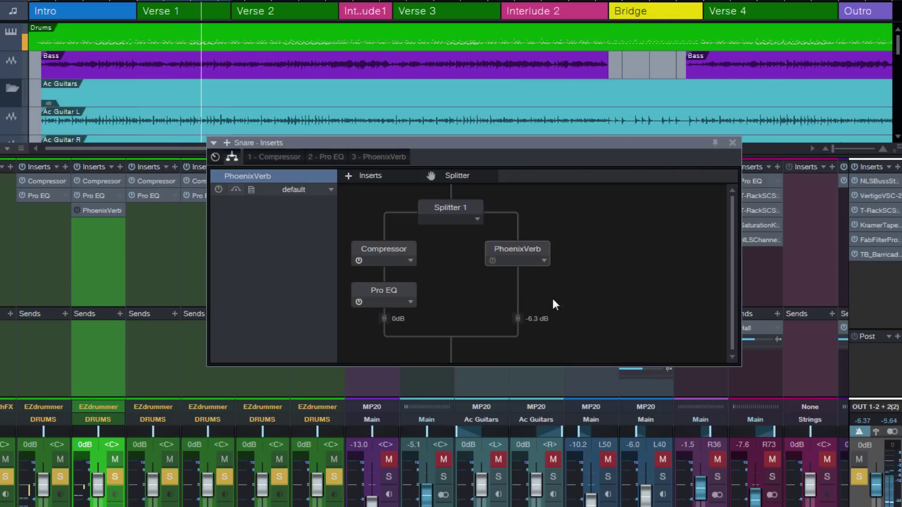
{"action": "left_click", "coordinate": [492, 261]}
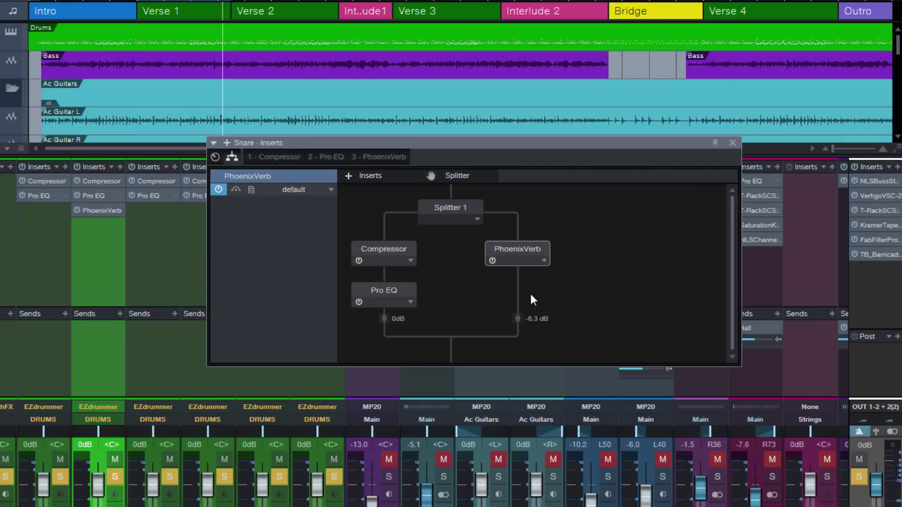
Step: Check PhoenixVerb's wet mix setting and lower its splitter branch's output level to -7.7 dB in the Snare insert routing
{"action": "double_click", "coordinate": [509, 250]}
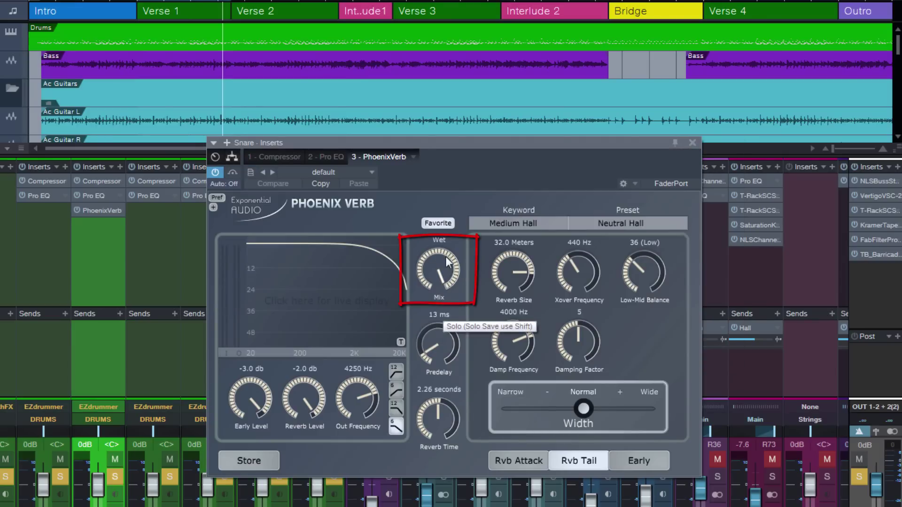
{"action": "left_click", "coordinate": [232, 157]}
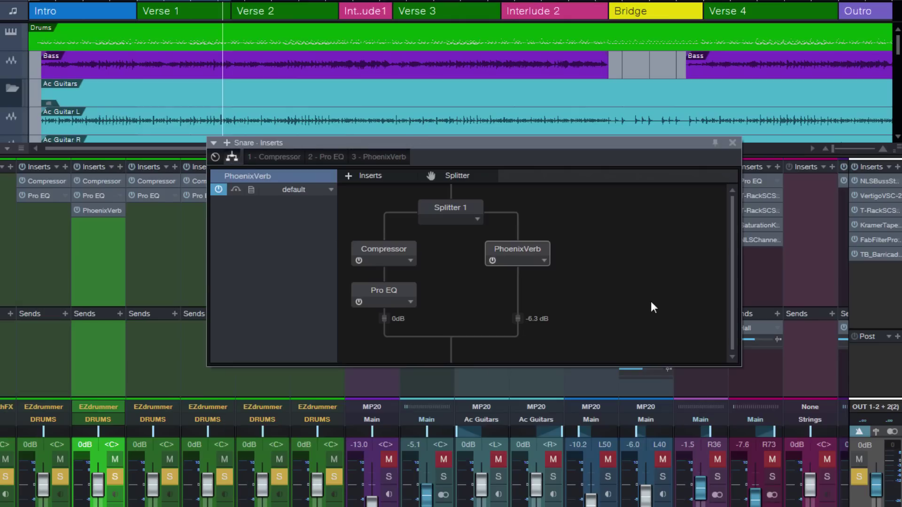
{"action": "left_click_drag", "start_coordinate": [519, 320], "coordinate": [517, 353]}
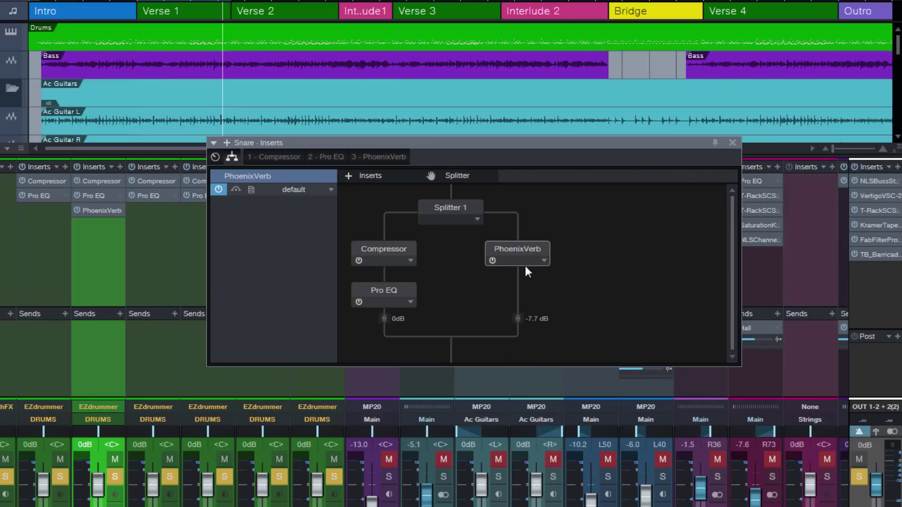
{"action": "left_click", "coordinate": [121, 313]}
{"action": "left_click", "coordinate": [118, 344]}
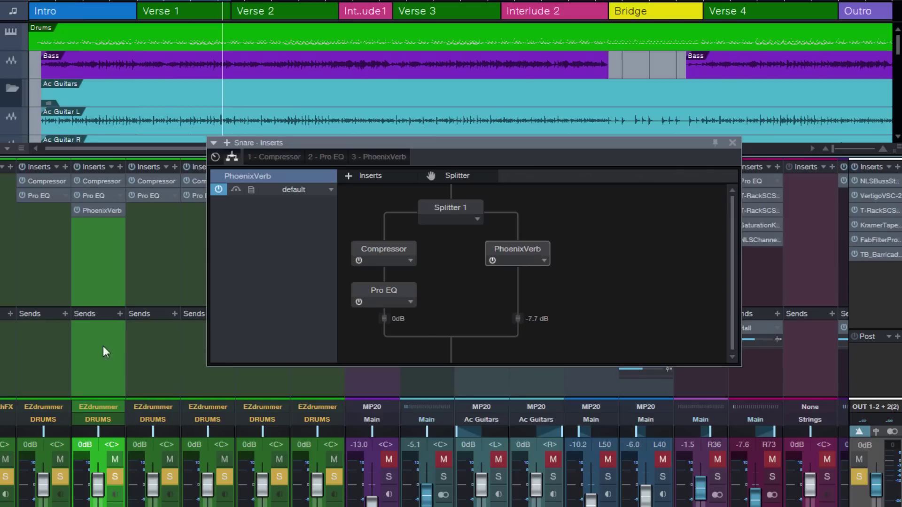
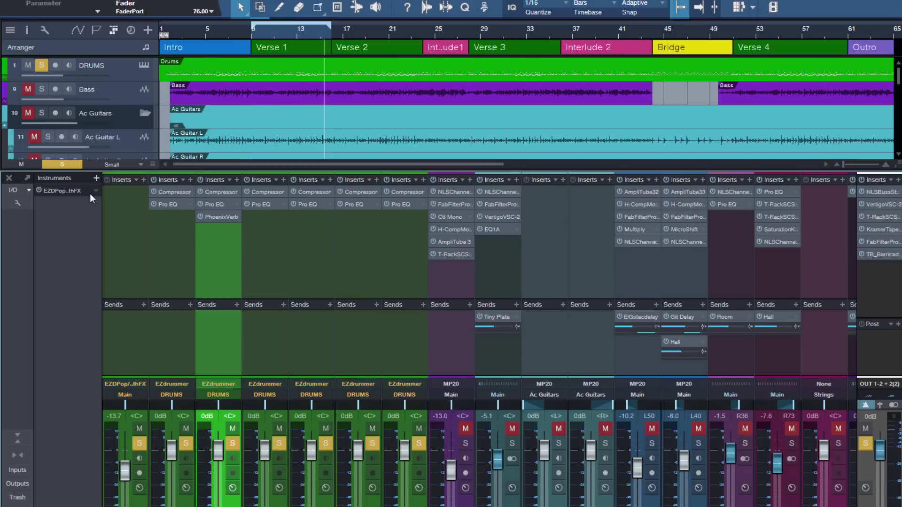
Step: Store the drum Multi Instrument as a preset named "EZD Pop/Rock with FX and Reverb" in the Drums subfolder
{"action": "left_click", "coordinate": [97, 190]}
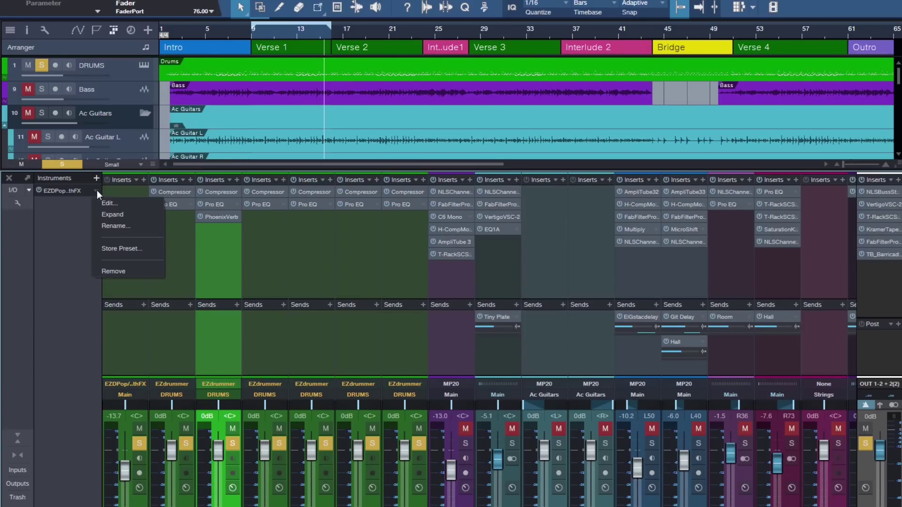
{"action": "left_click", "coordinate": [142, 249]}
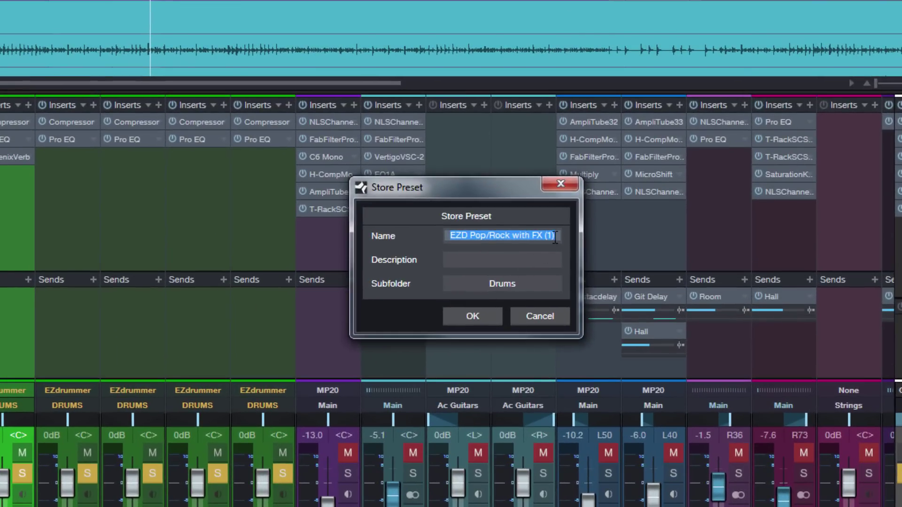
{"action": "left_click", "coordinate": [555, 237]}
{"action": "key", "text": "BackSpace"}
{"action": "key", "text": "BackSpace"}
{"action": "key", "text": "BackSpace"}
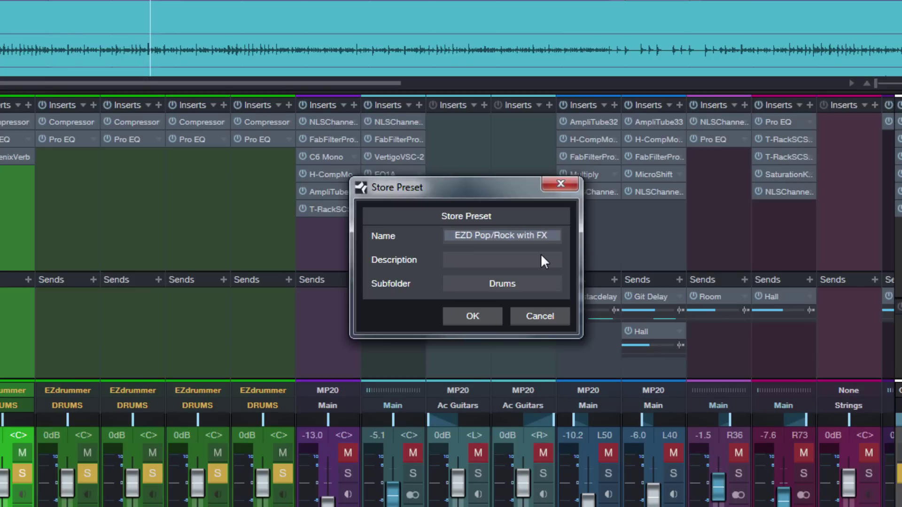
{"action": "type", "text": "and "}
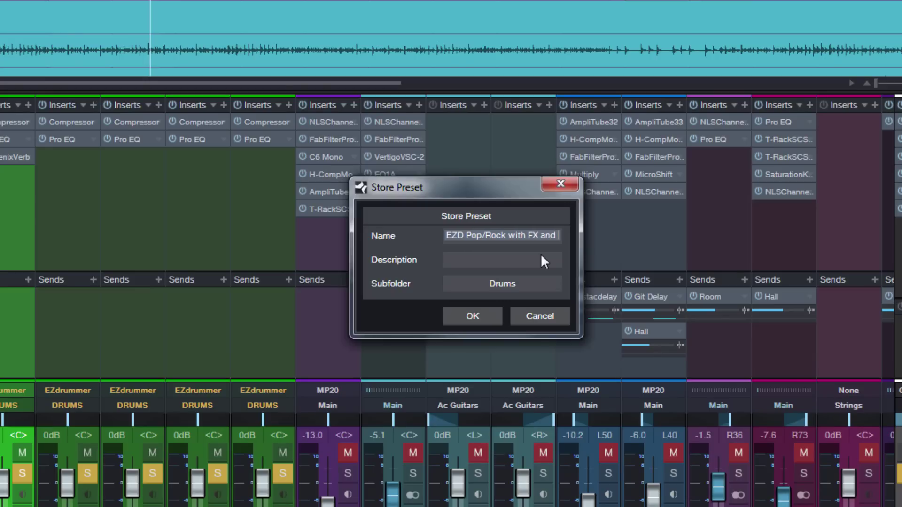
{"action": "type", "text": "Reverb"}
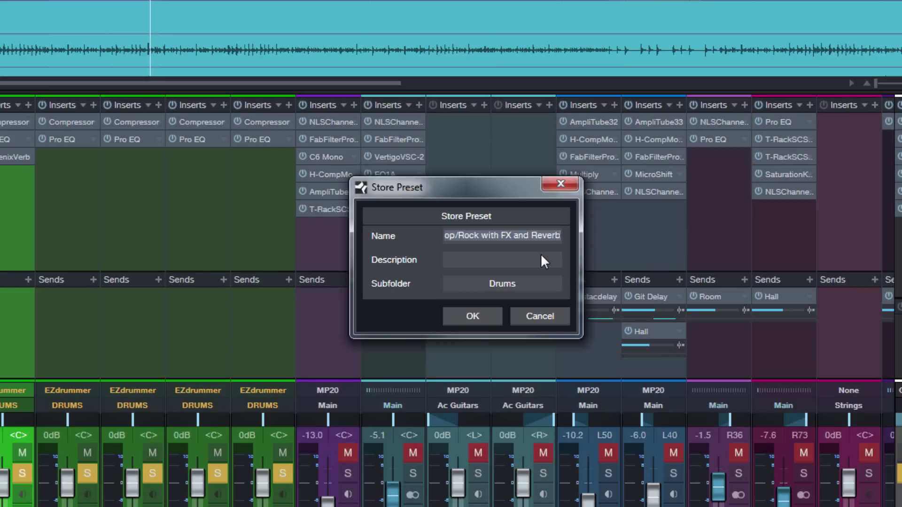
{"action": "key", "text": "Return"}
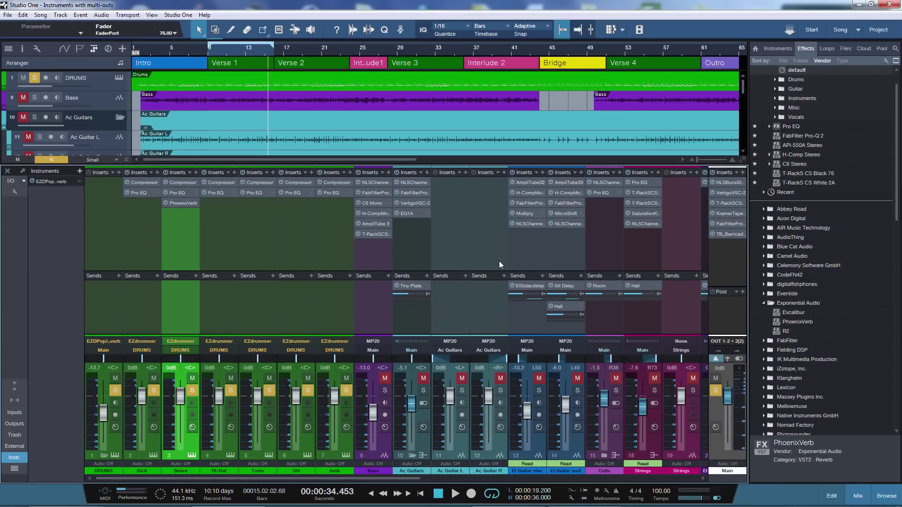
Step: Create a new empty song, load the "EZD Pop/Rock with FX and Reverb" Multi Instrument preset into it and close the instrument window
{"action": "key", "text": "ctrl+n"}
{"action": "key", "text": "Return"}
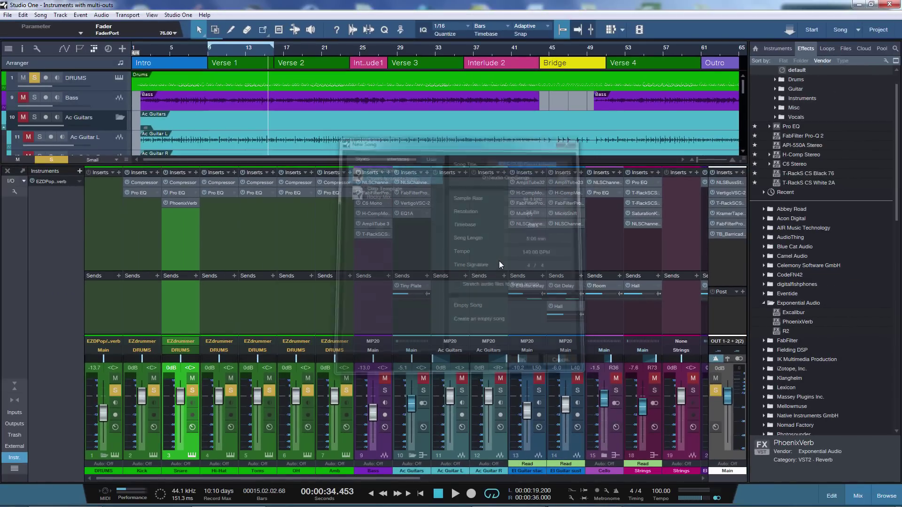
{"action": "key", "text": "F3"}
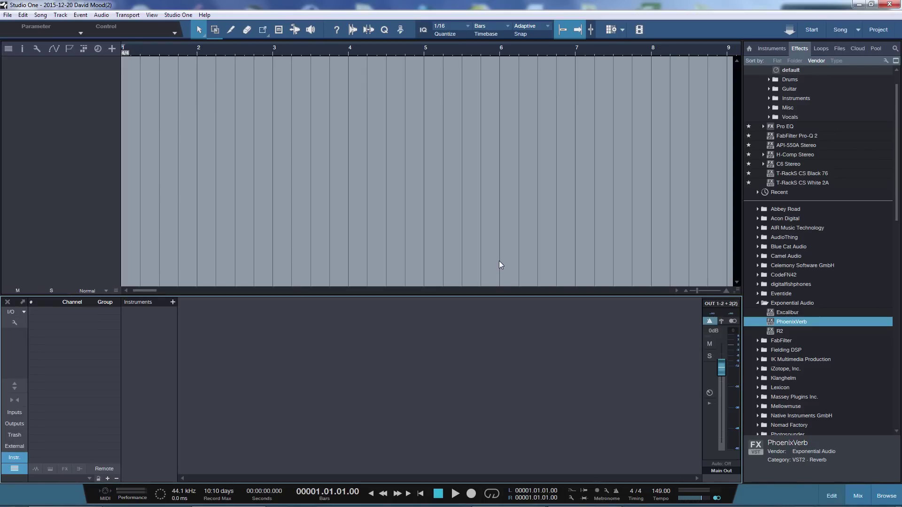
{"action": "left_click", "coordinate": [771, 50]}
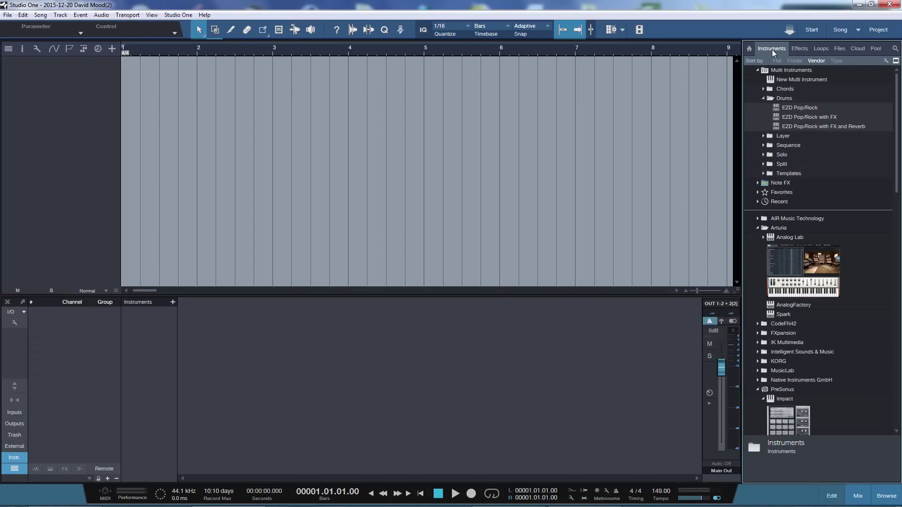
{"action": "left_click", "coordinate": [814, 127]}
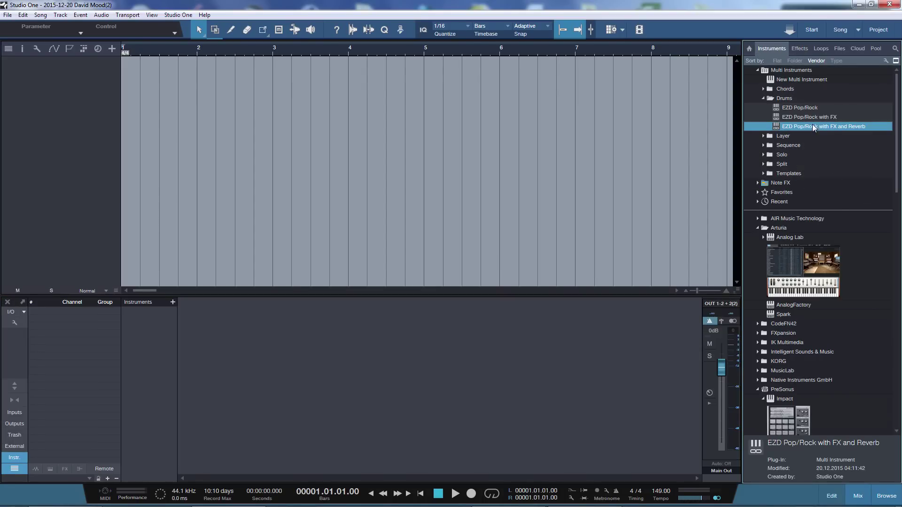
{"action": "left_click_drag", "start_coordinate": [831, 127], "coordinate": [153, 344]}
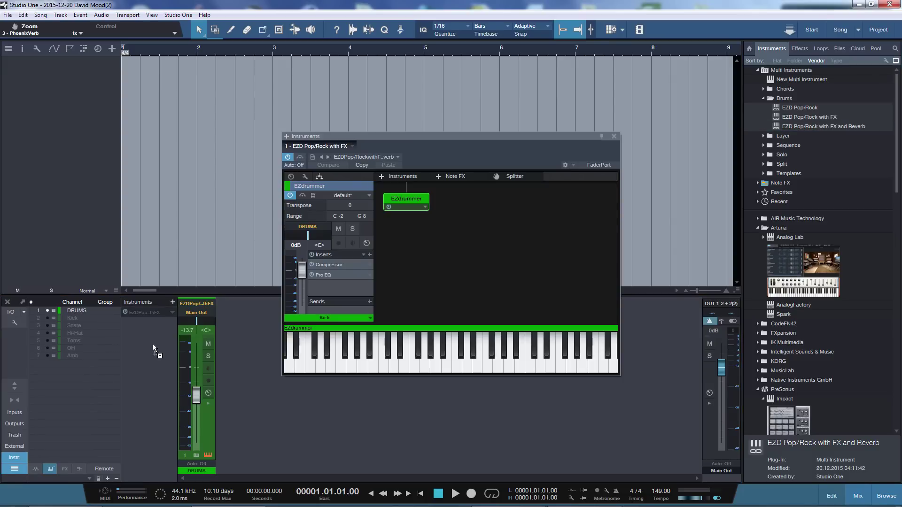
{"action": "left_click", "coordinate": [614, 136]}
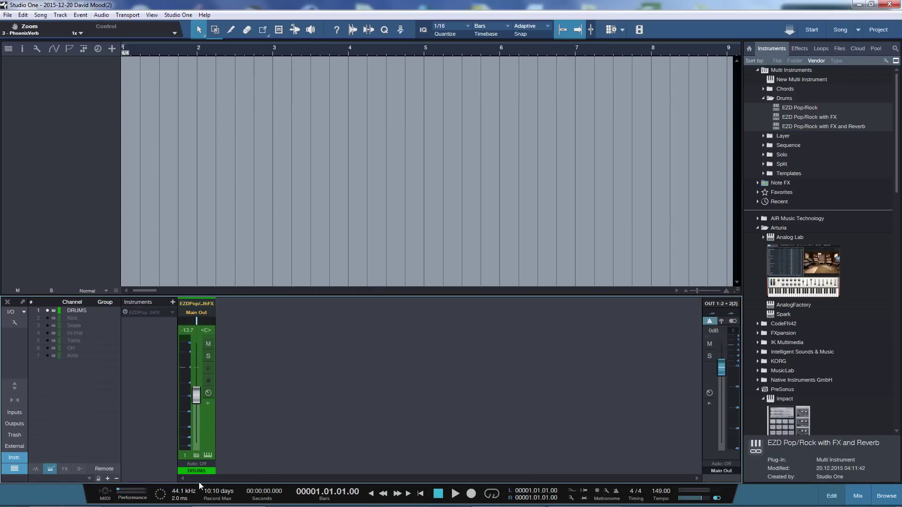
Step: Expand the DRUMS channel to show its individual drum outputs and enlarge the mixer to show their inserts and sends
{"action": "left_click", "coordinate": [194, 455]}
{"action": "left_click", "coordinate": [16, 387]}
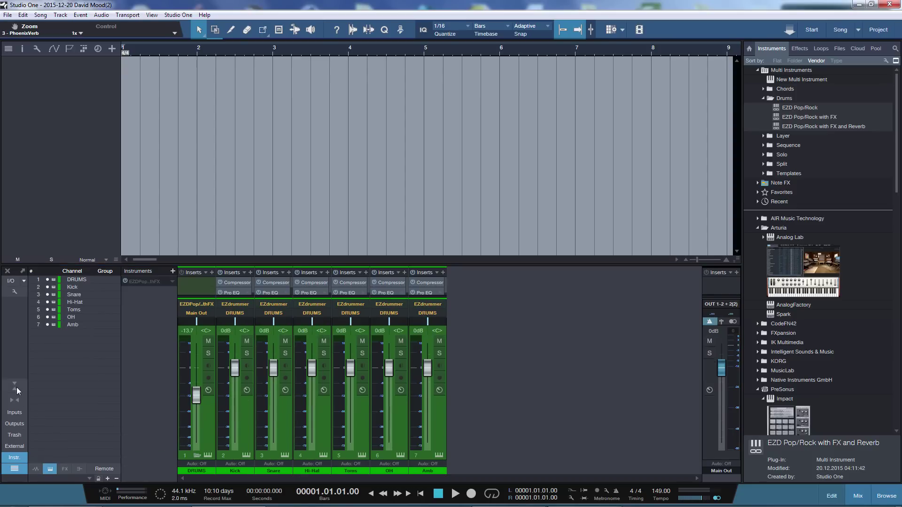
{"action": "left_click_drag", "start_coordinate": [301, 264], "coordinate": [302, 168]}
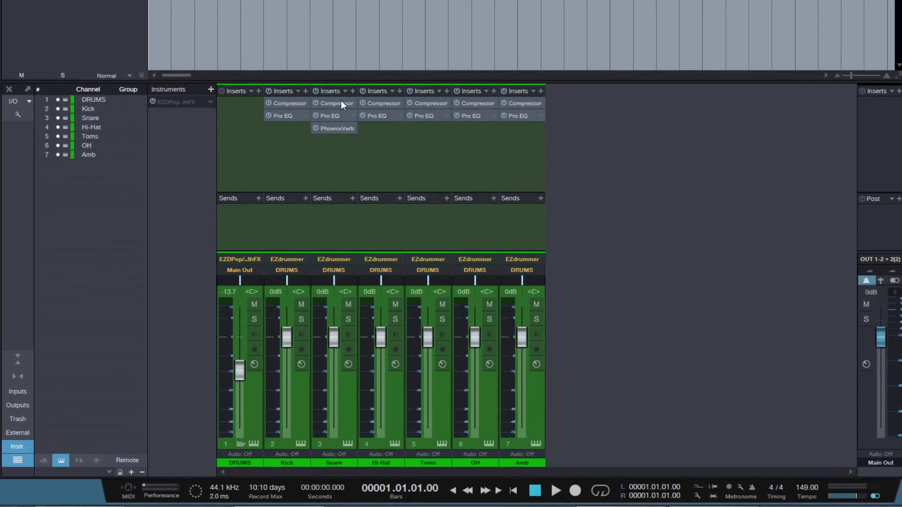
Step: Examine the Snare channel's insert routing, including the splitter, and its PhoenixVerb settings, closing the effects window each time
{"action": "left_click", "coordinate": [341, 102]}
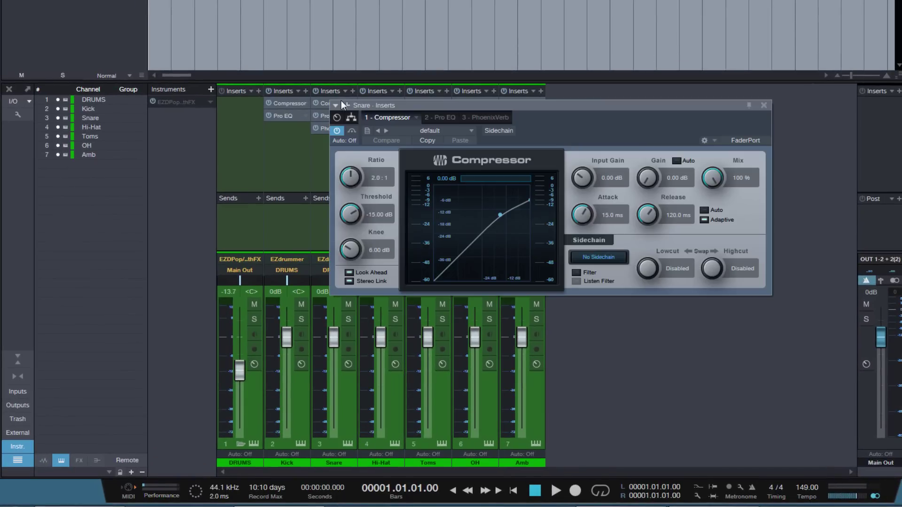
{"action": "left_click", "coordinate": [350, 119]}
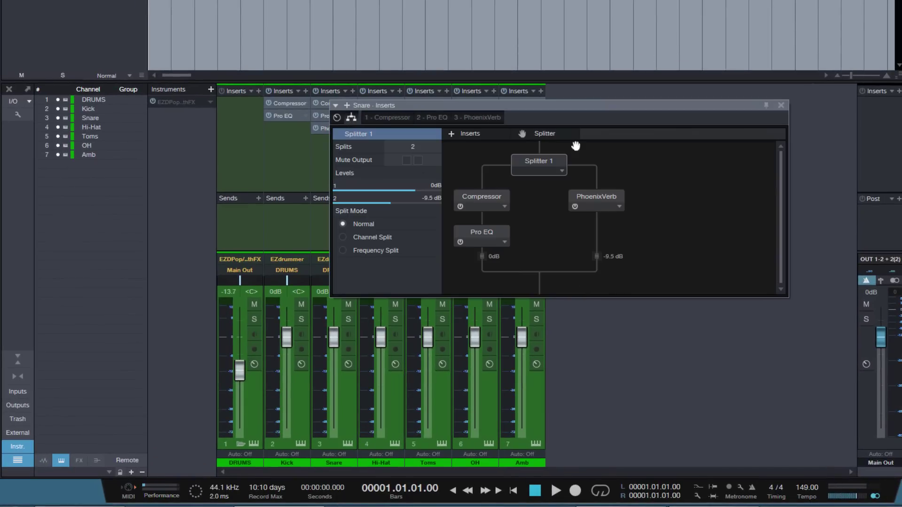
{"action": "left_click", "coordinate": [785, 107]}
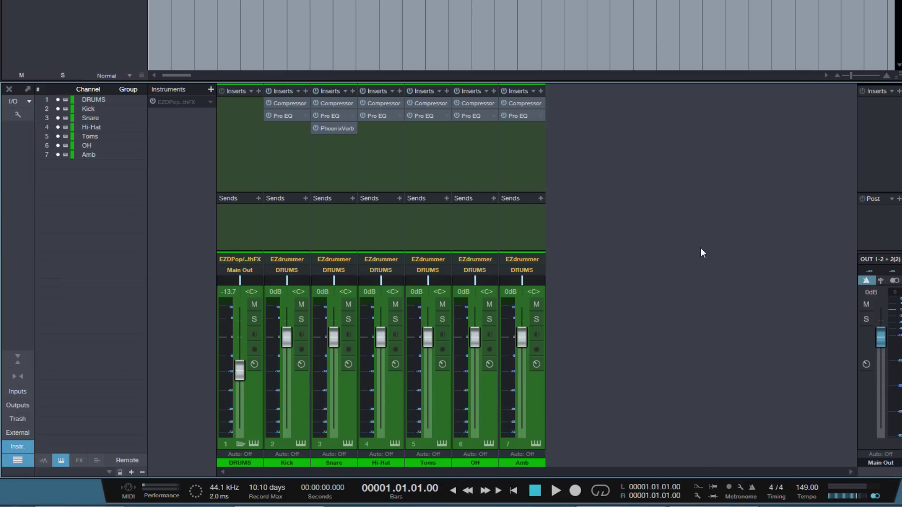
{"action": "double_click", "coordinate": [327, 102]}
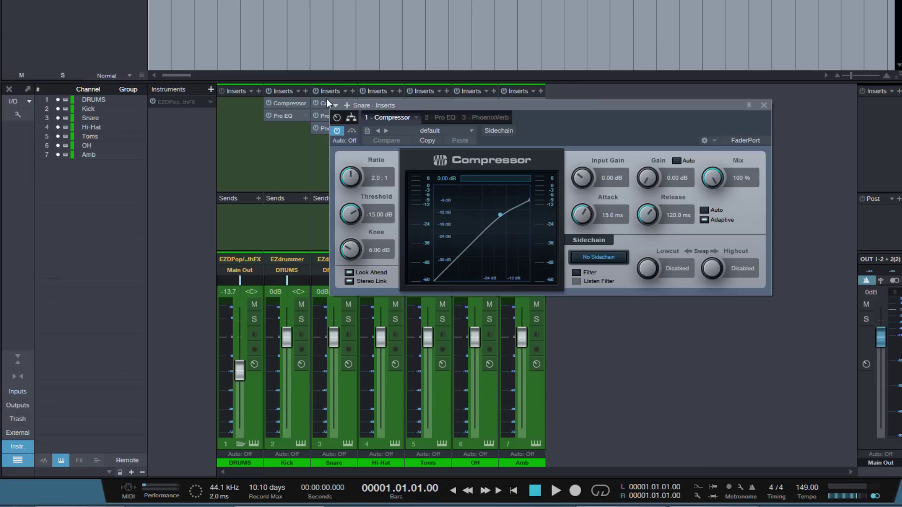
{"action": "left_click", "coordinate": [495, 116]}
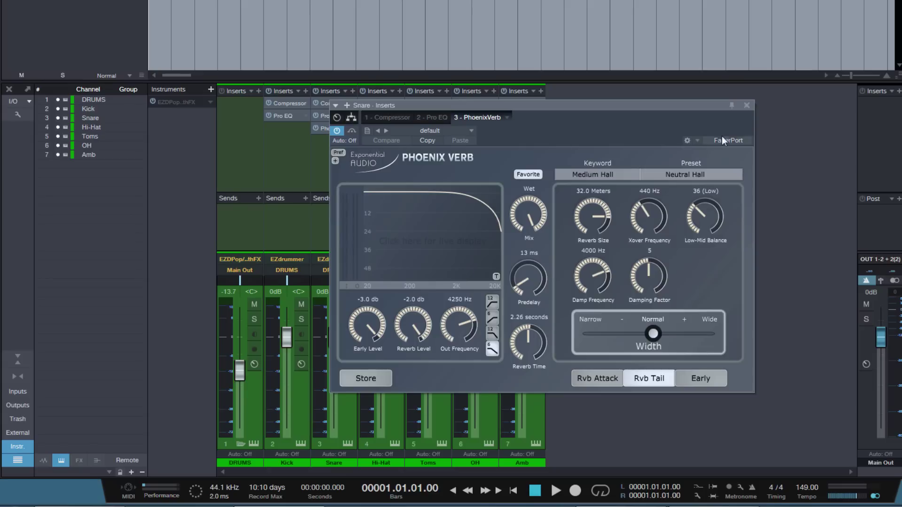
{"action": "left_click", "coordinate": [746, 106]}
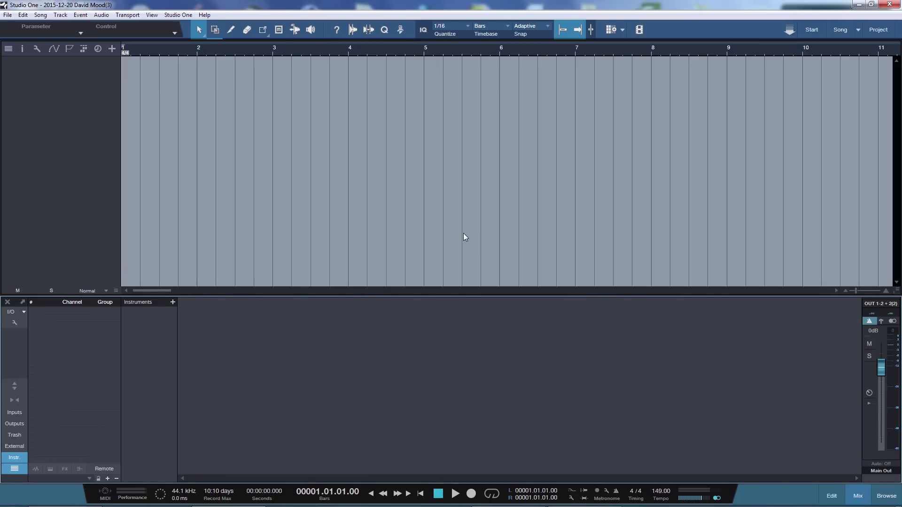
Step: Add a new empty Multi Instrument to the blank song from the instrument browser
{"action": "key", "text": "F5"}
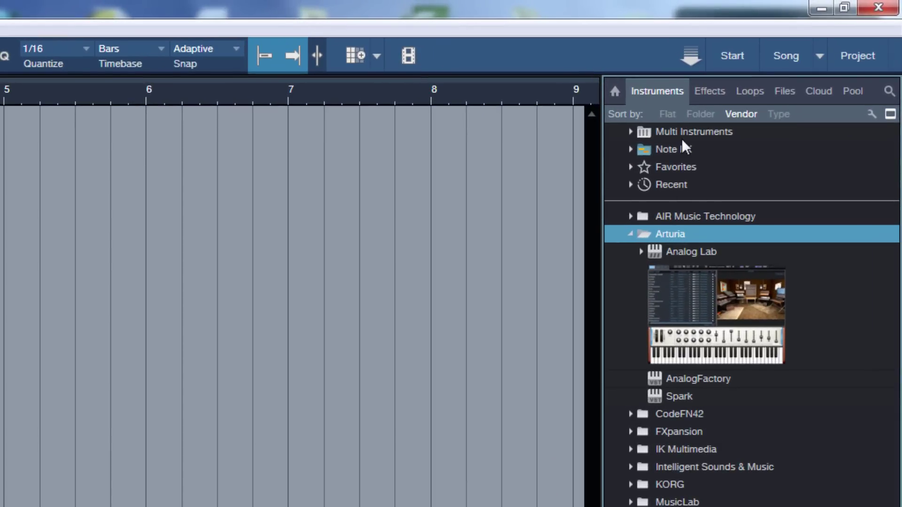
{"action": "left_click", "coordinate": [674, 131]}
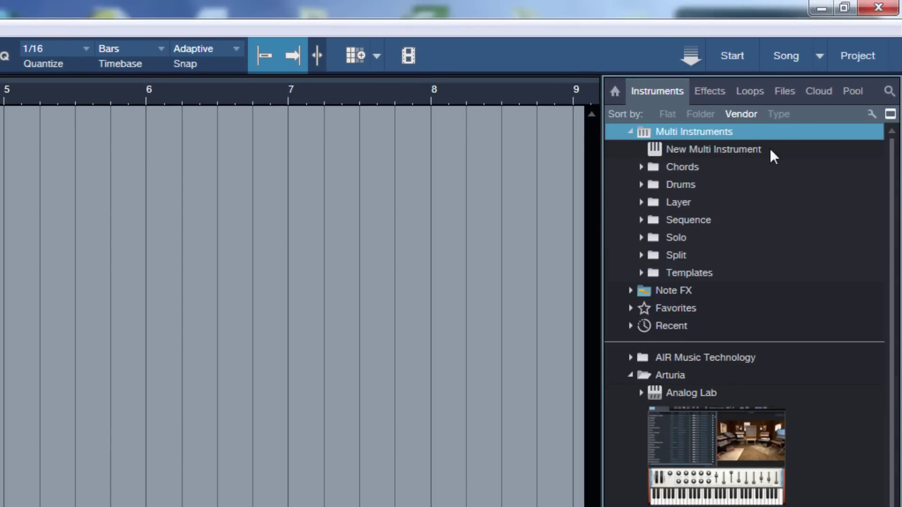
{"action": "left_click", "coordinate": [717, 148]}
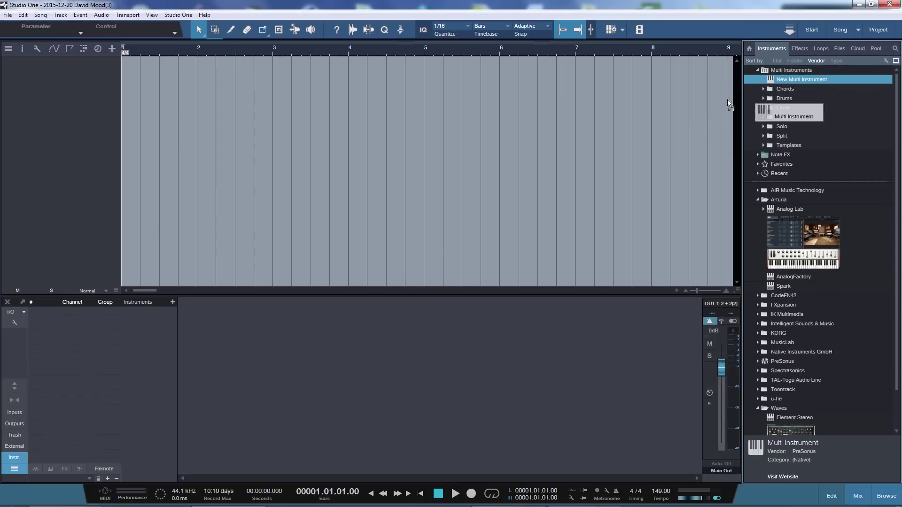
{"action": "left_click_drag", "start_coordinate": [707, 148], "coordinate": [0, 506]}
{"action": "left_click_drag", "start_coordinate": [366, 291], "coordinate": [152, 332]}
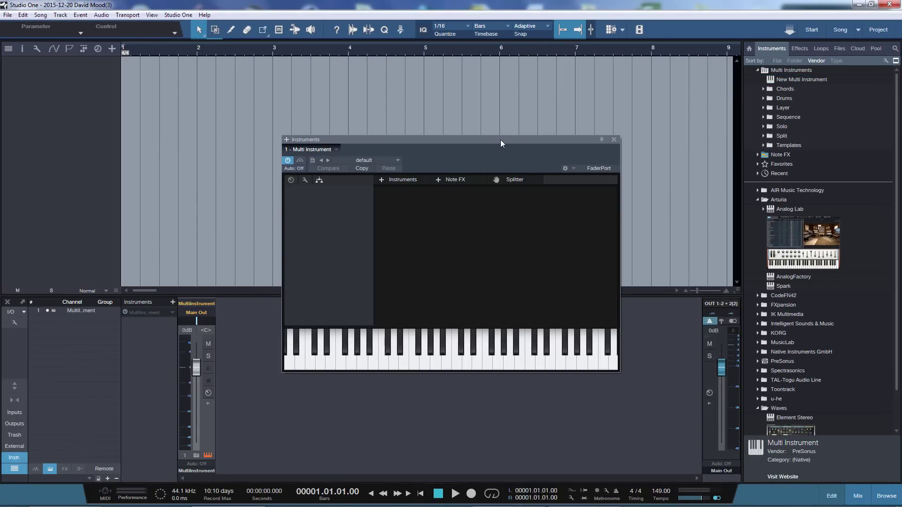
Step: Add Toontrack's EZdrummer to the Multi Instrument and reposition the instrument window above the mixer
{"action": "left_click_drag", "start_coordinate": [500, 140], "coordinate": [465, 112]}
{"action": "scroll", "coordinate": [819, 195], "scroll_direction": "down", "scroll_amount": 3}
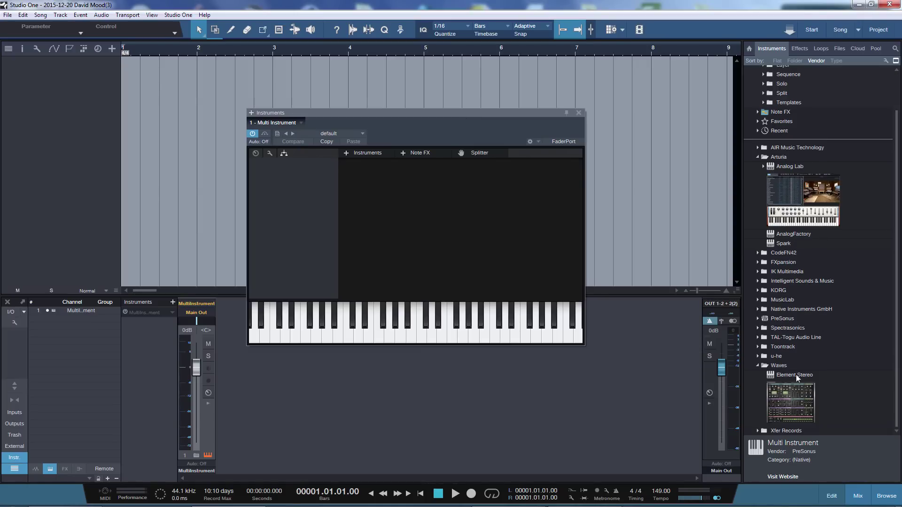
{"action": "double_click", "coordinate": [782, 346]}
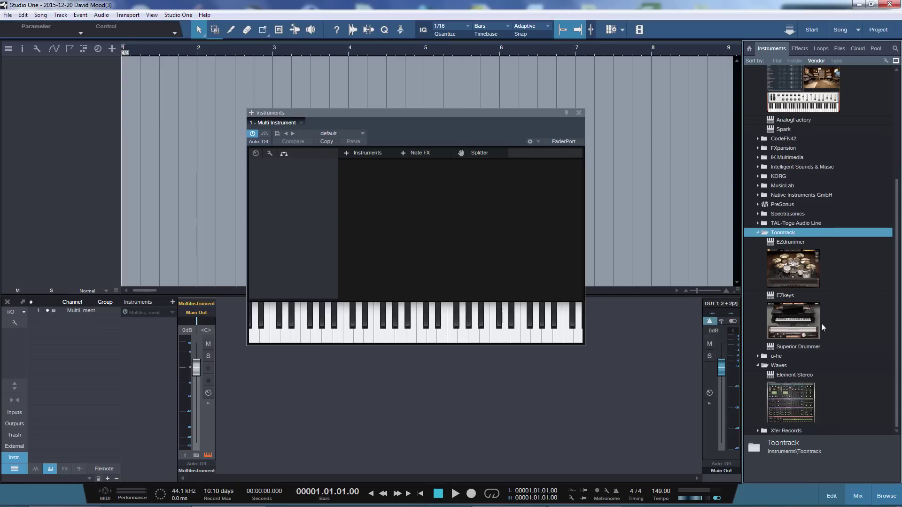
{"action": "left_click_drag", "start_coordinate": [797, 278], "coordinate": [383, 196]}
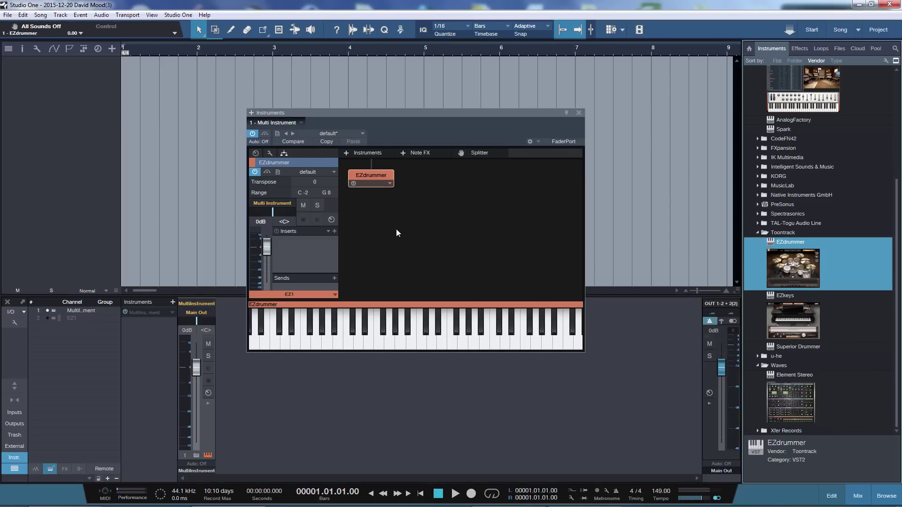
{"action": "left_click_drag", "start_coordinate": [441, 117], "coordinate": [476, 105]}
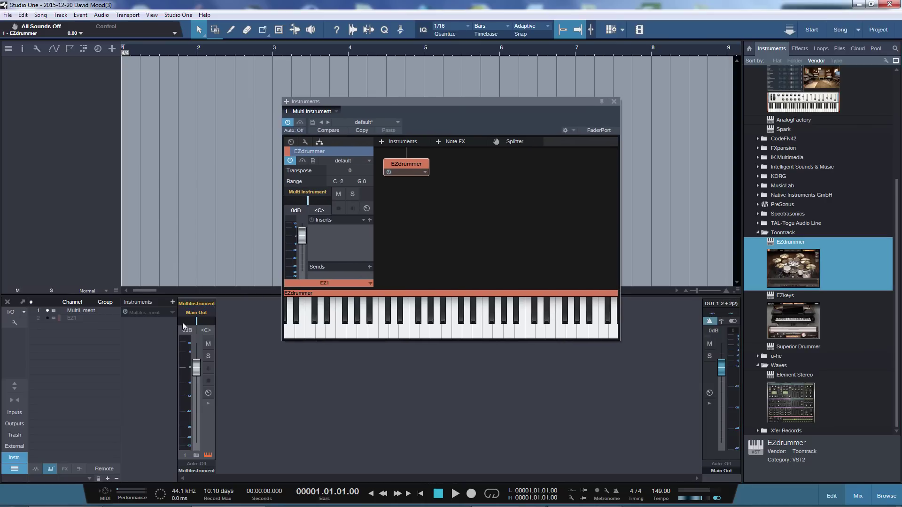
Step: Rename the Multi Instrument device as EZDrummer and its mixer channel as DRUMS
{"action": "left_click", "coordinate": [173, 313]}
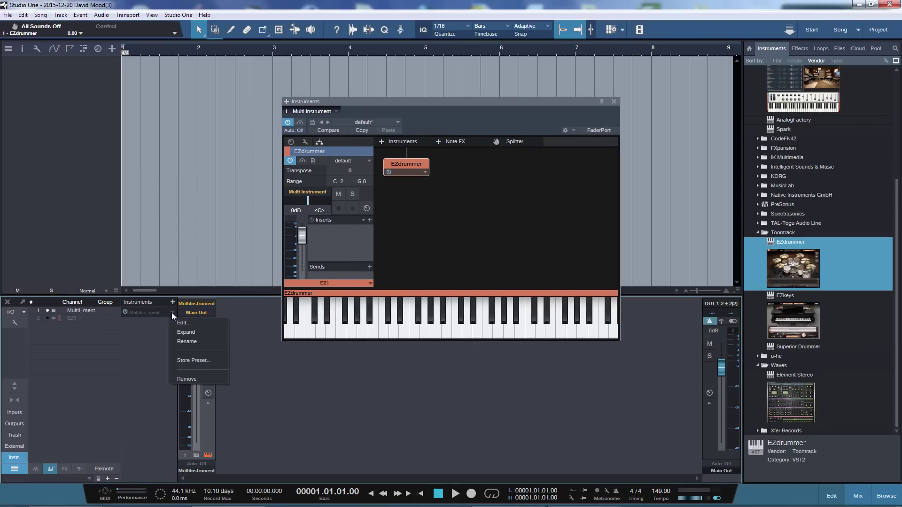
{"action": "left_click", "coordinate": [191, 340]}
{"action": "type", "text": "E"}
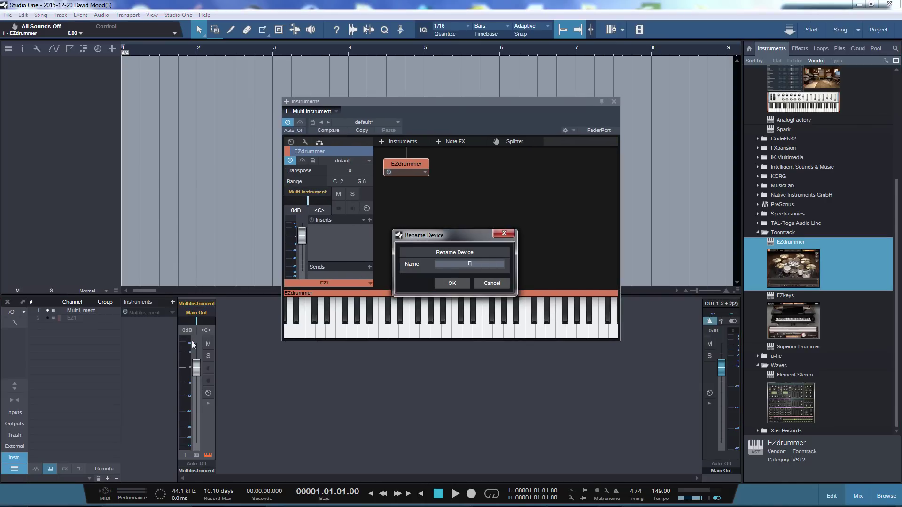
{"action": "type", "text": "ZDrummer"}
{"action": "key", "text": "Return"}
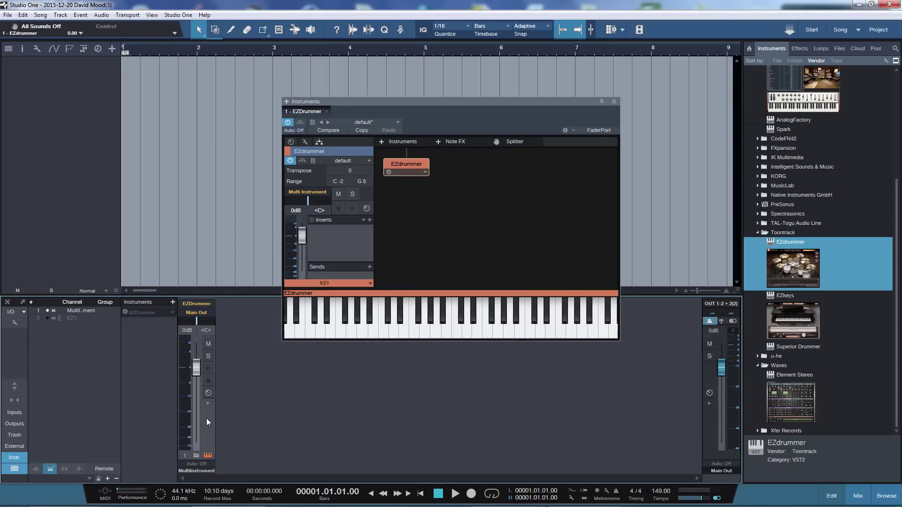
{"action": "double_click", "coordinate": [185, 469]}
{"action": "type", "text": "DRUMS"}
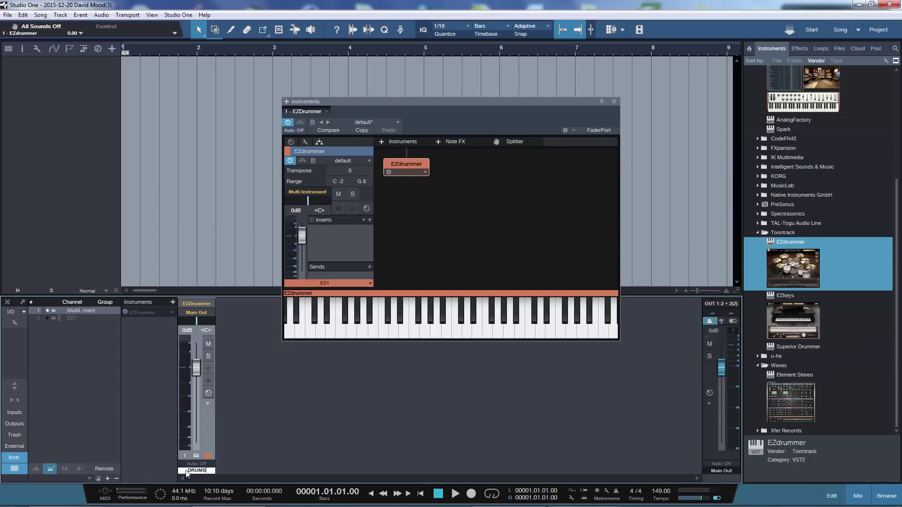
{"action": "key", "text": "Return"}
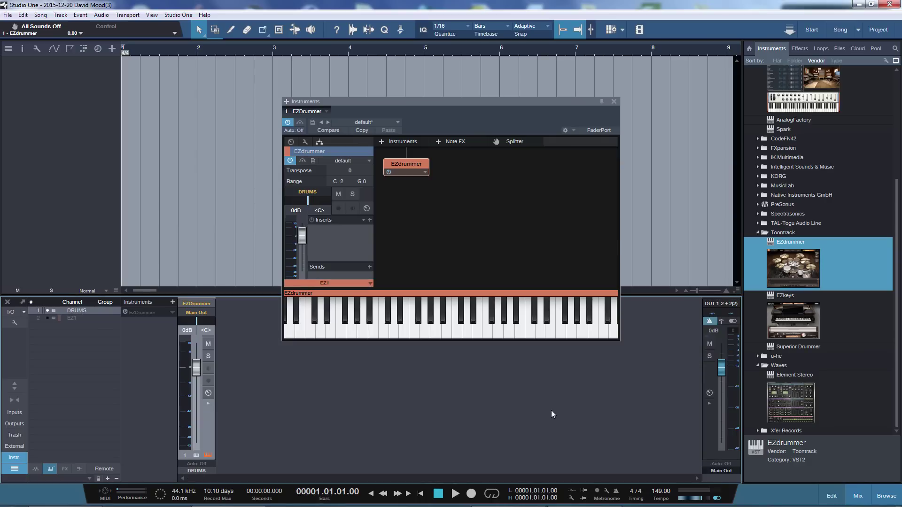
Step: Open the EZdrummer editor inside the Multi Instrument and set its mixer outputs to Multichannel
{"action": "double_click", "coordinate": [398, 164]}
{"action": "mouse_move", "coordinate": [491, 88]}
{"action": "left_mouse_down"}
{"action": "mouse_move", "coordinate": [466, 72]}
{"action": "mouse_move", "coordinate": [483, 75]}
{"action": "left_mouse_up"}
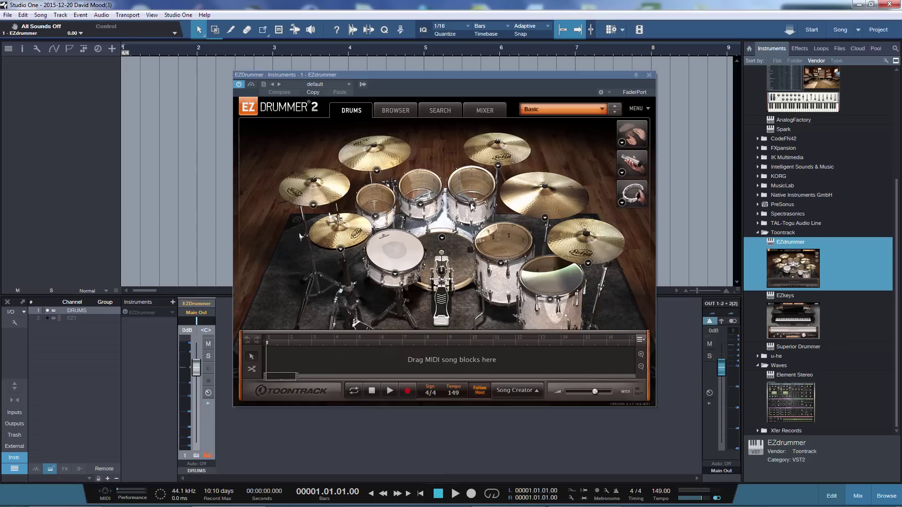
{"action": "left_click", "coordinate": [489, 112]}
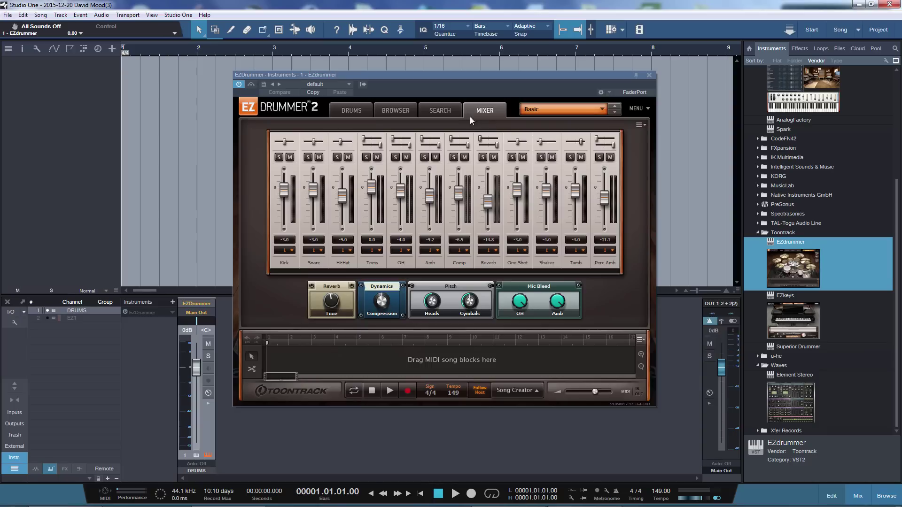
{"action": "left_click", "coordinate": [292, 251]}
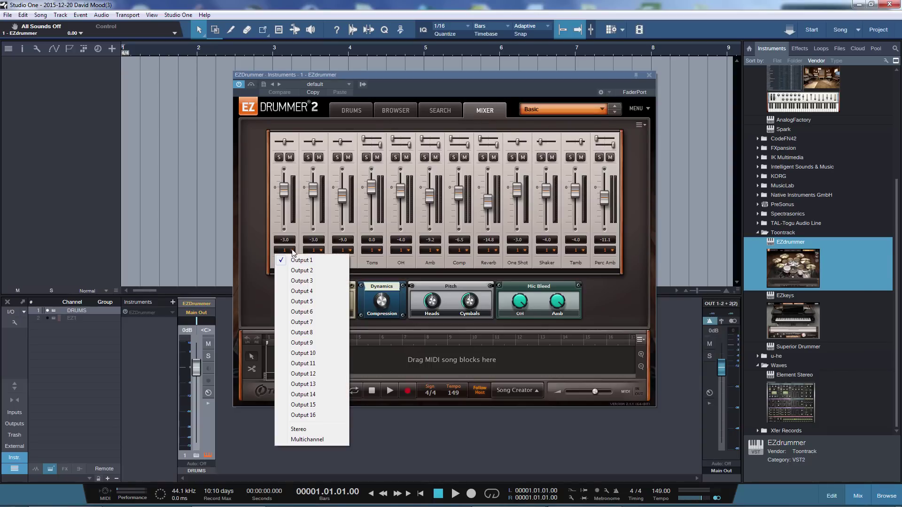
{"action": "left_click", "coordinate": [320, 441]}
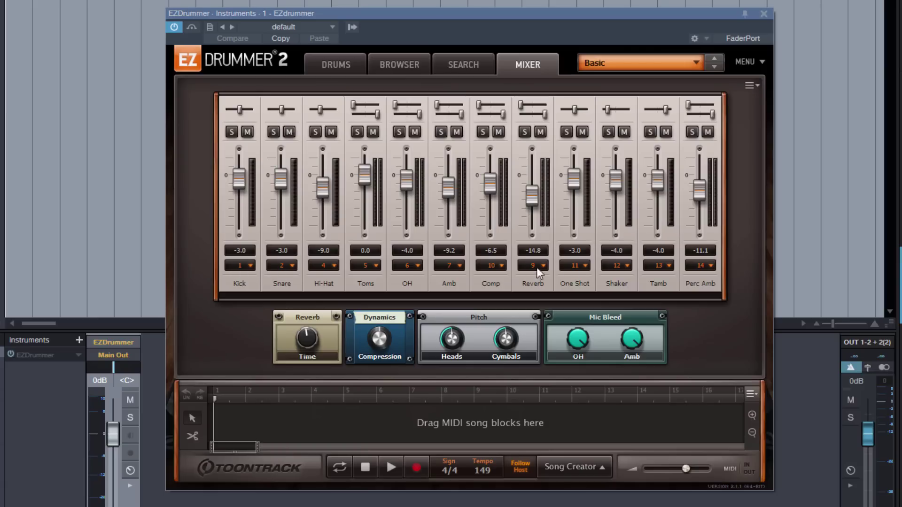
Step: Route Hi-Hat to Output 3, Toms to Output 4, OH to Output 5 and Amb to Output 6 in EZdrummer's mixer
{"action": "left_click", "coordinate": [330, 265]}
{"action": "left_click", "coordinate": [359, 307]}
{"action": "left_click", "coordinate": [377, 265]}
{"action": "left_click", "coordinate": [388, 322]}
{"action": "left_click", "coordinate": [418, 266]}
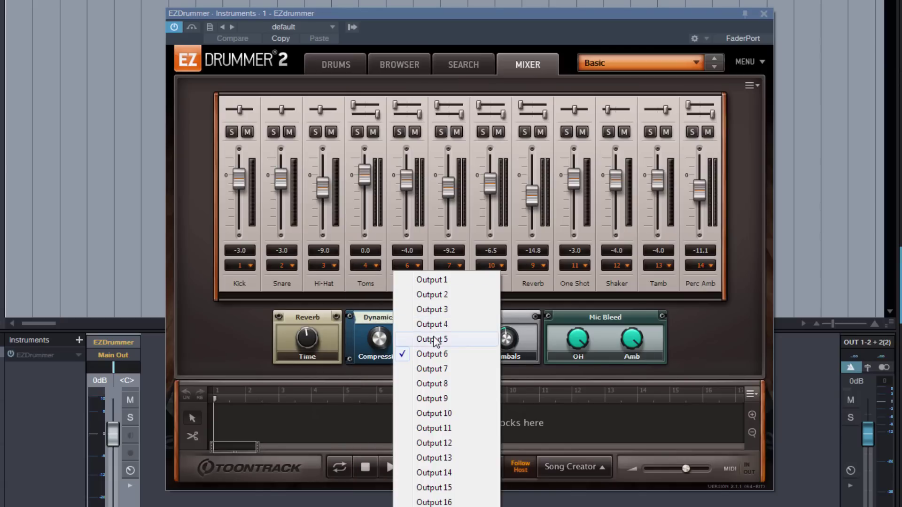
{"action": "left_click", "coordinate": [432, 338]}
{"action": "left_click", "coordinate": [458, 266]}
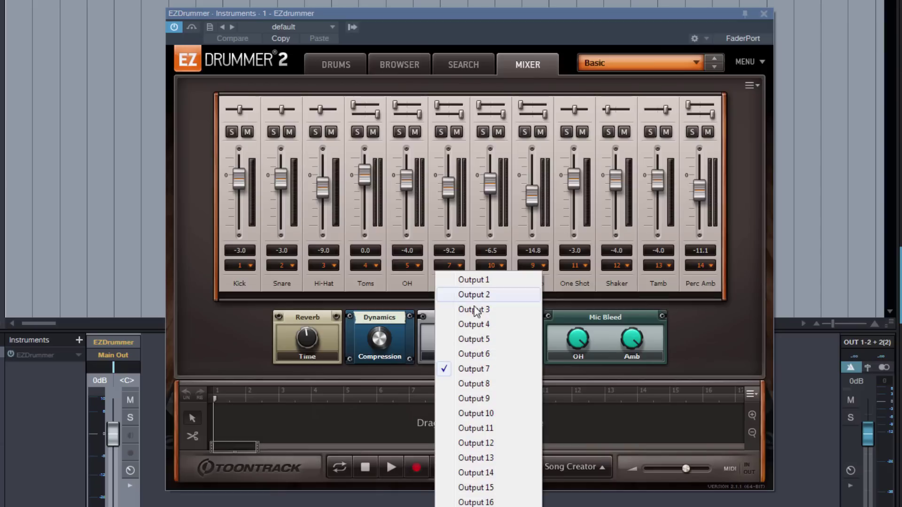
{"action": "left_click", "coordinate": [486, 352]}
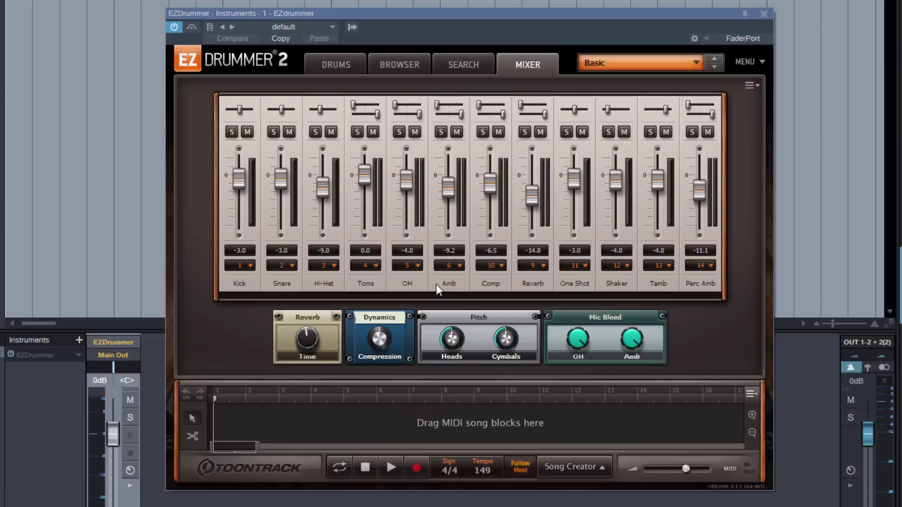
Step: Look through the EZdrummer 2 Modern presets in EZdrummer's drum kit view, leaving the list without choosing one
{"action": "left_click", "coordinate": [346, 63]}
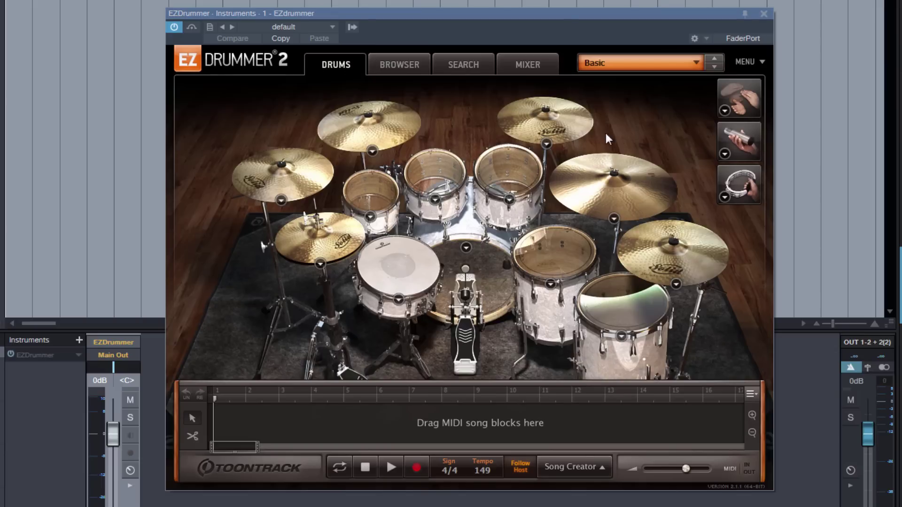
{"action": "left_click", "coordinate": [671, 66]}
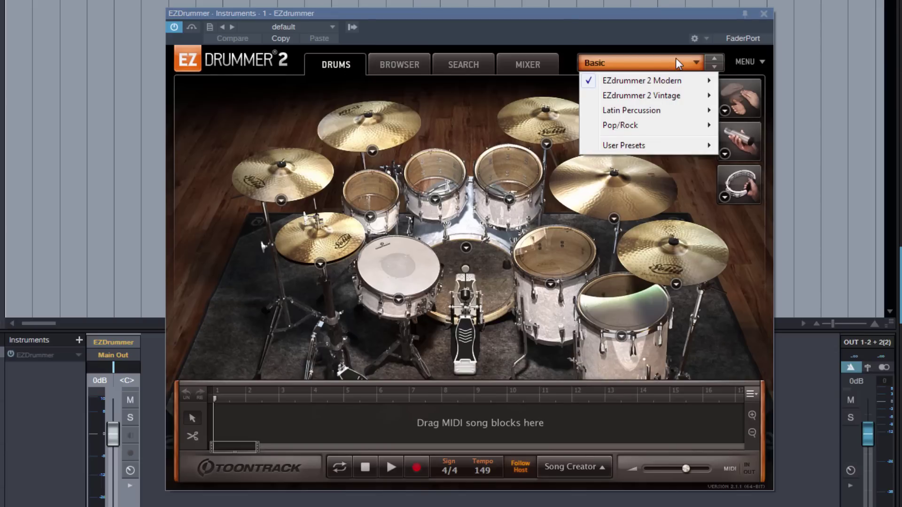
{"action": "mouse_move", "coordinate": [670, 83]}
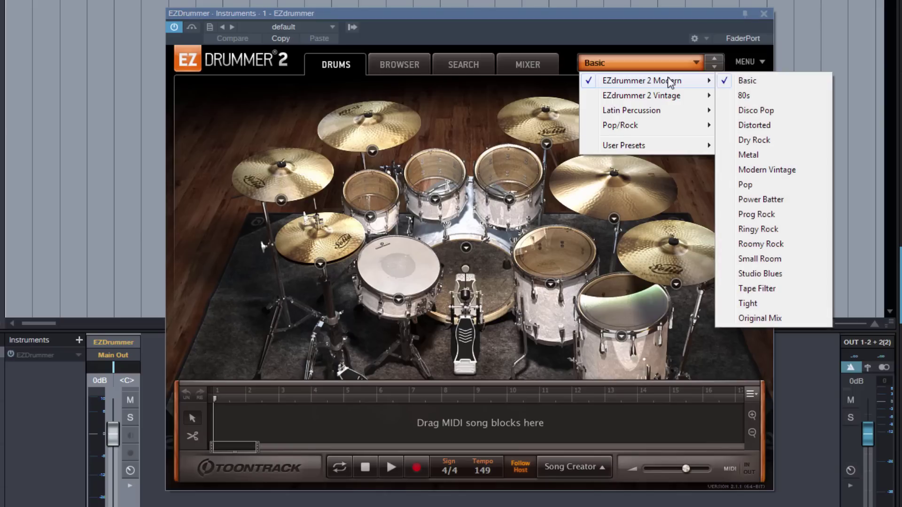
{"action": "left_click", "coordinate": [616, 15]}
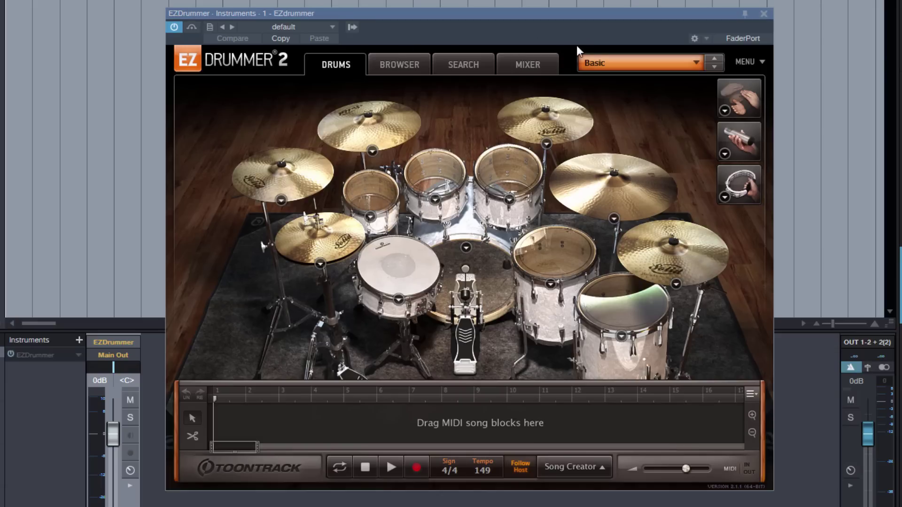
Step: Activate EZdrummer's outputs EZ2 through EZ6 and close the plug-in and Multi Instrument windows
{"action": "left_click", "coordinate": [351, 27]}
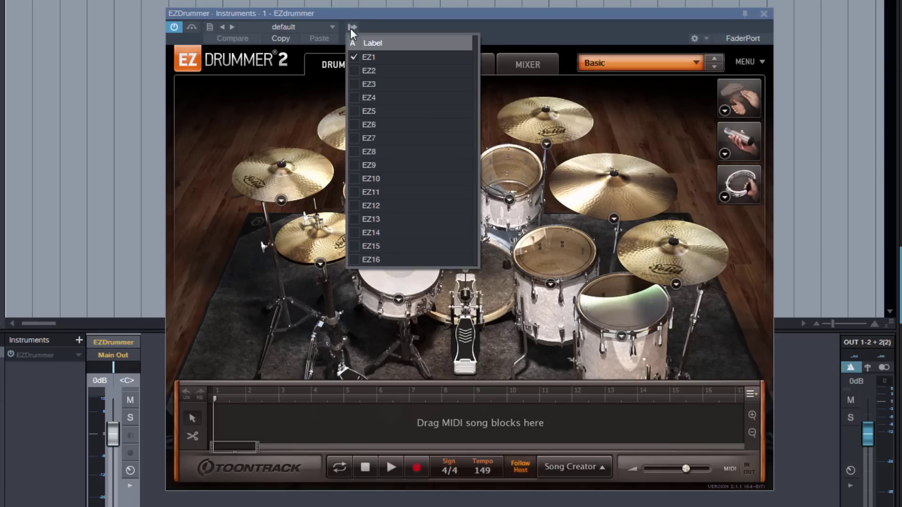
{"action": "left_click", "coordinate": [358, 70]}
{"action": "left_click", "coordinate": [509, 30]}
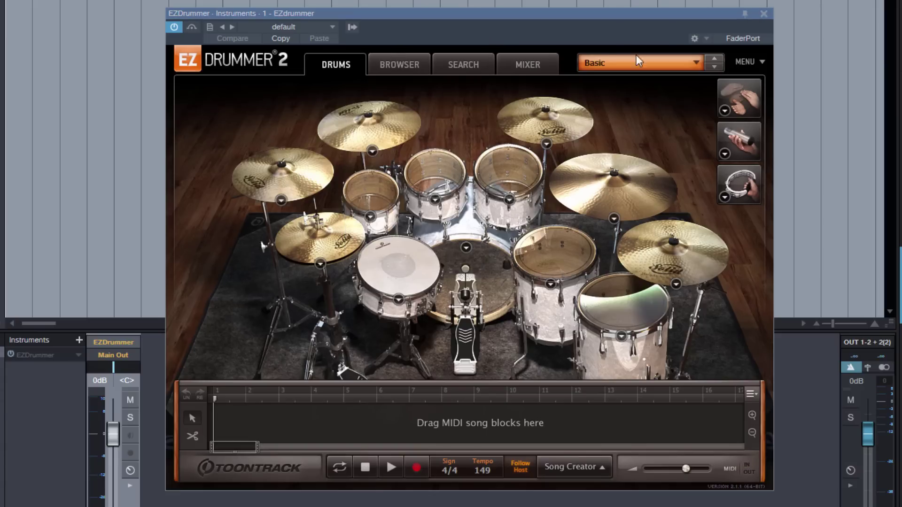
{"action": "left_click", "coordinate": [509, 60]}
{"action": "left_click", "coordinate": [764, 13]}
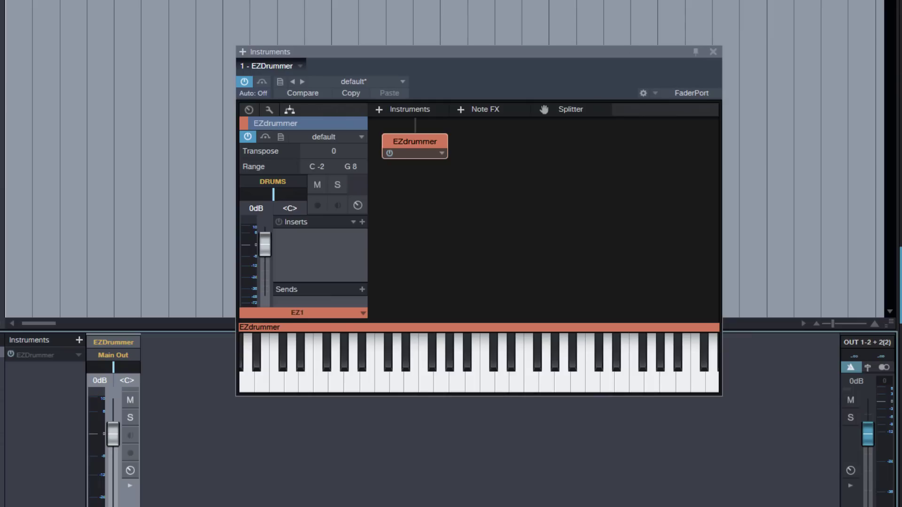
{"action": "left_click", "coordinate": [719, 52]}
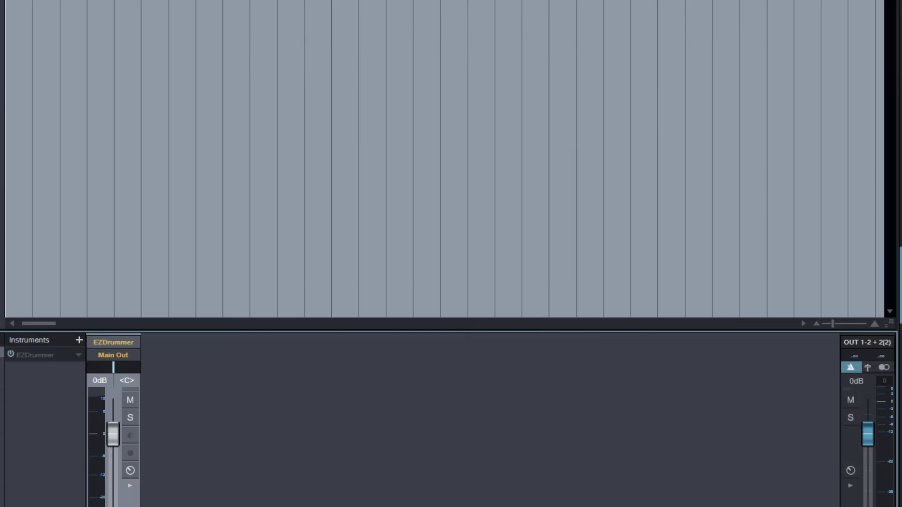
Step: Expand the DRUMS channel into its individual outputs and rename EZ1 as Kick and EZ2 as Snare
{"action": "left_click", "coordinate": [269, 465]}
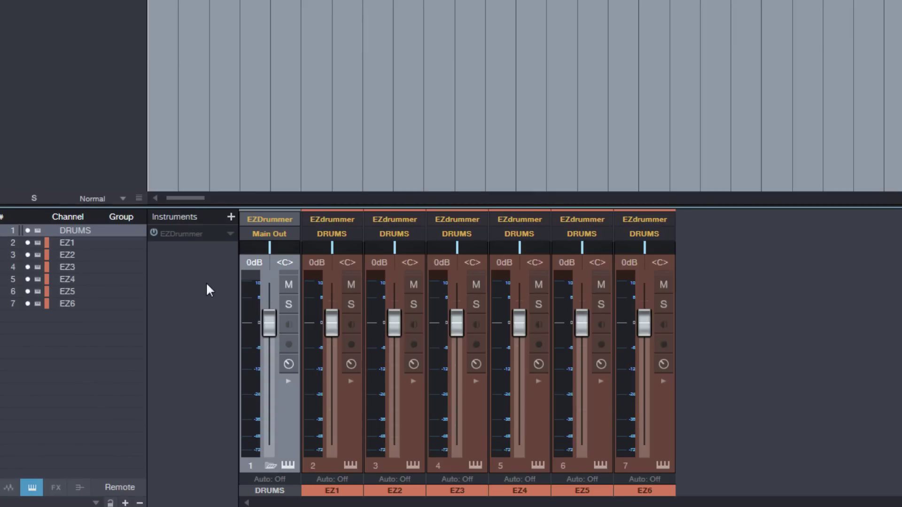
{"action": "double_click", "coordinate": [344, 493]}
{"action": "type", "text": "Kick"}
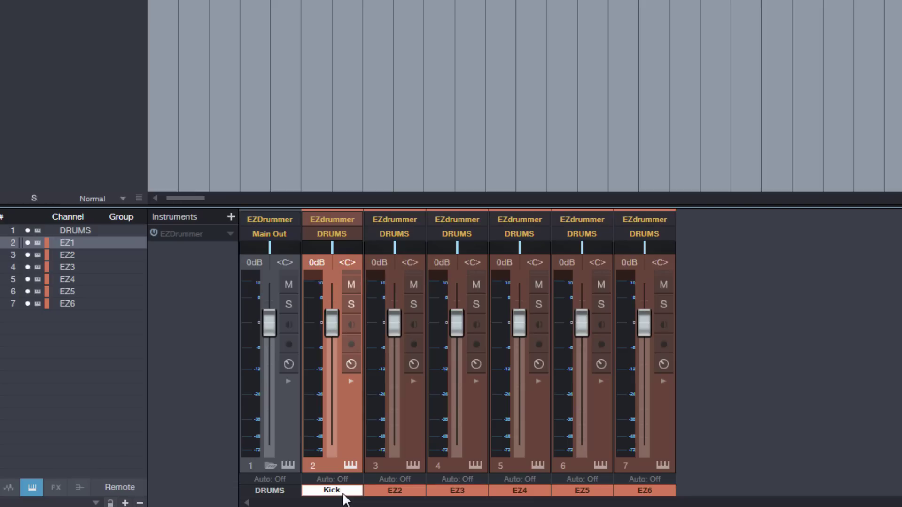
{"action": "key", "text": "Return"}
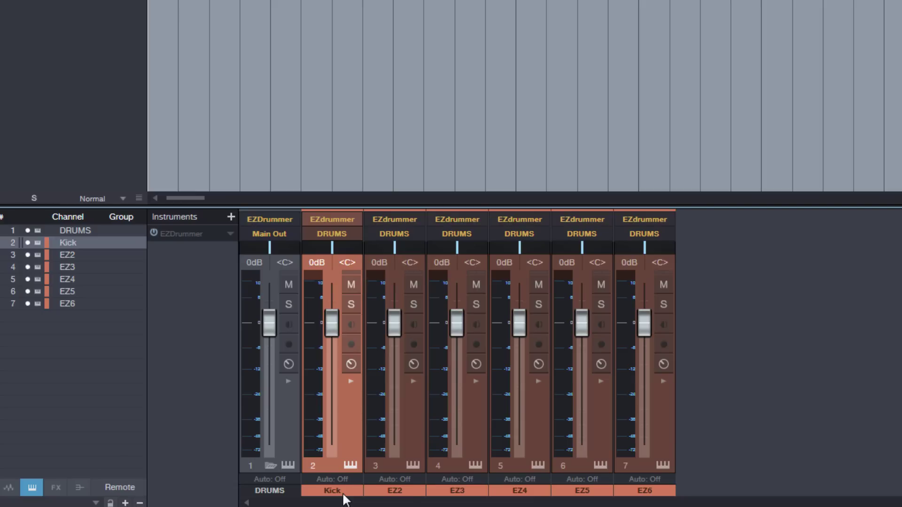
{"action": "double_click", "coordinate": [402, 491]}
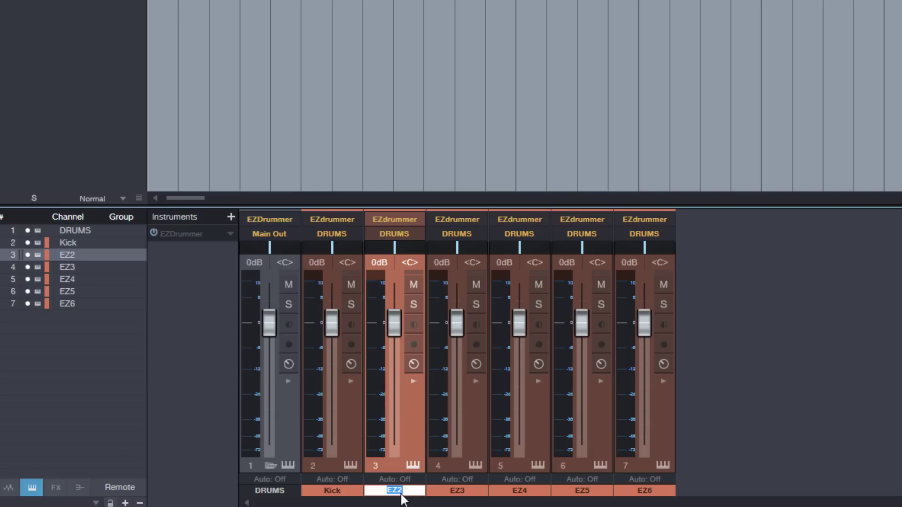
{"action": "type", "text": "Snare"}
{"action": "key", "text": "Return"}
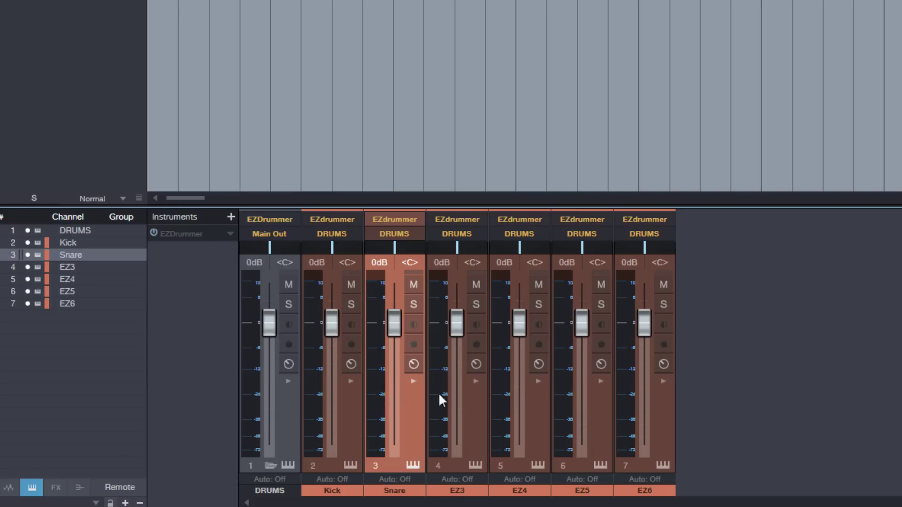
Step: Reopen EZdrummer's mixer from the Multi Instrument and place it clear of the channel names for reference
{"action": "left_click", "coordinate": [174, 234]}
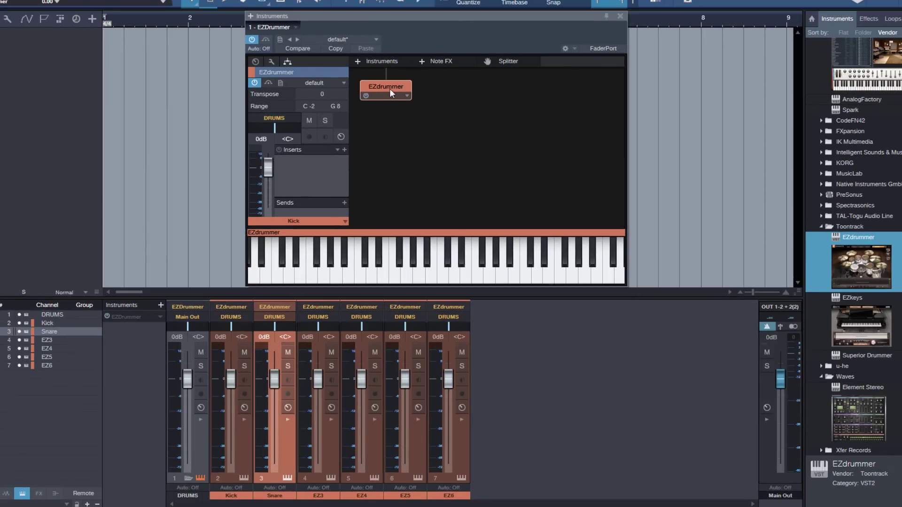
{"action": "double_click", "coordinate": [376, 86]}
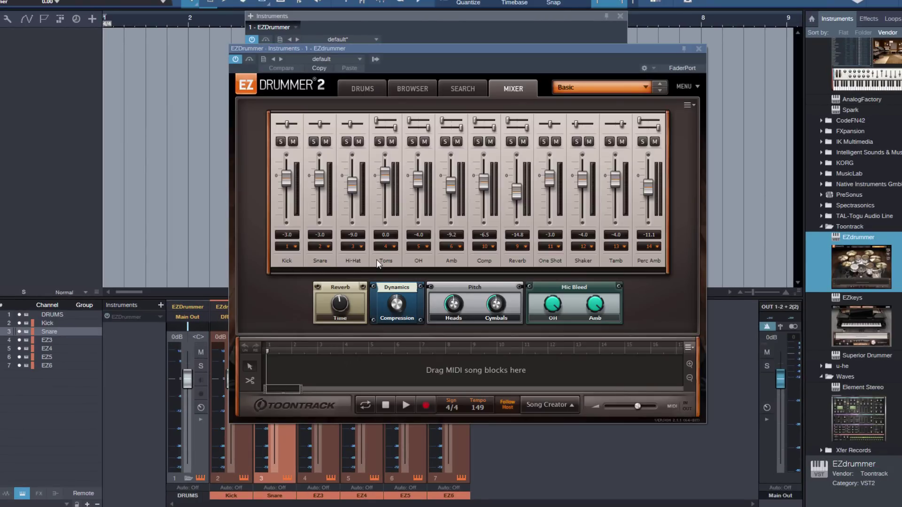
{"action": "left_click_drag", "start_coordinate": [590, 65], "coordinate": [631, 21]}
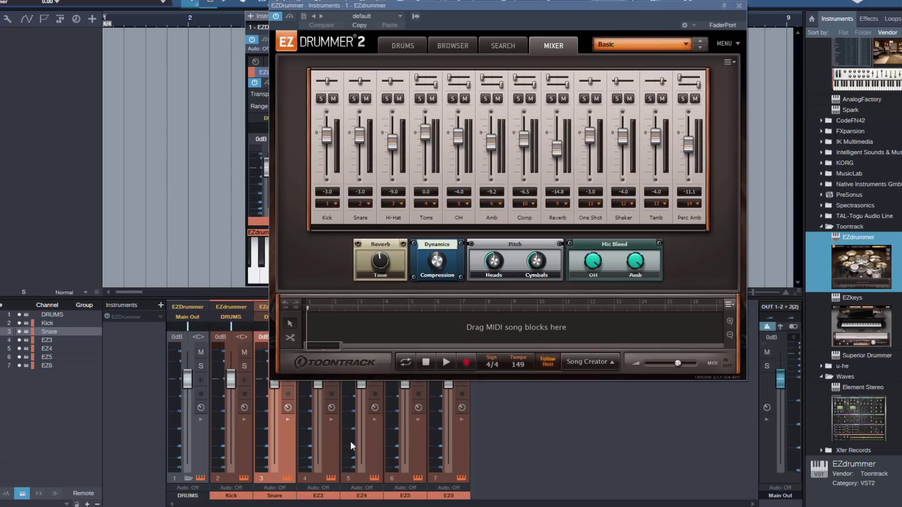
Step: Rename the EZ3 channel as Hi-Hat and the EZ4 channel as Toms
{"action": "double_click", "coordinate": [319, 495]}
{"action": "key", "text": "BackSpace"}
{"action": "type", "text": "Hi-Hat"}
{"action": "key", "text": "Return"}
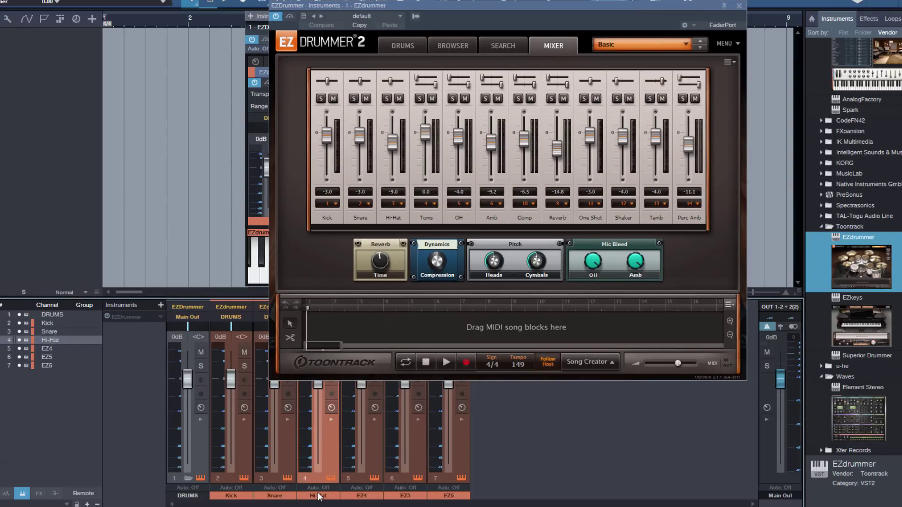
{"action": "double_click", "coordinate": [359, 497]}
{"action": "type", "text": "Toms"}
{"action": "key", "text": "Return"}
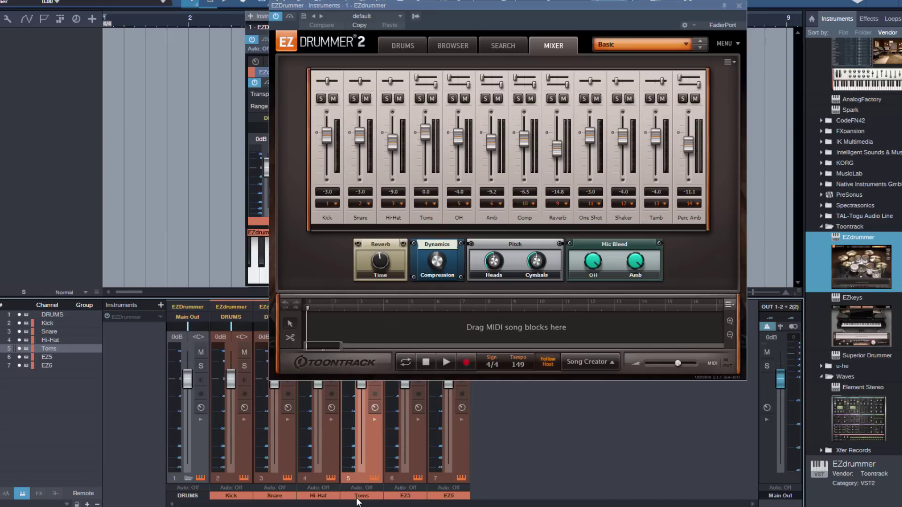
Step: Rename the EZ5 channel as OH and the EZ6 channel as Amb
{"action": "double_click", "coordinate": [412, 497]}
{"action": "type", "text": "O"}
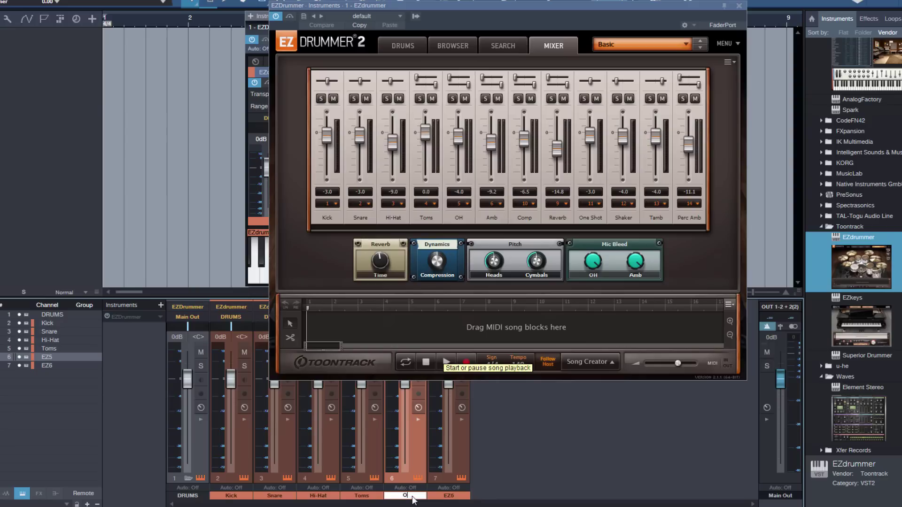
{"action": "type", "text": "H"}
{"action": "key", "text": "Return"}
{"action": "double_click", "coordinate": [447, 497]}
{"action": "type", "text": "Amb"}
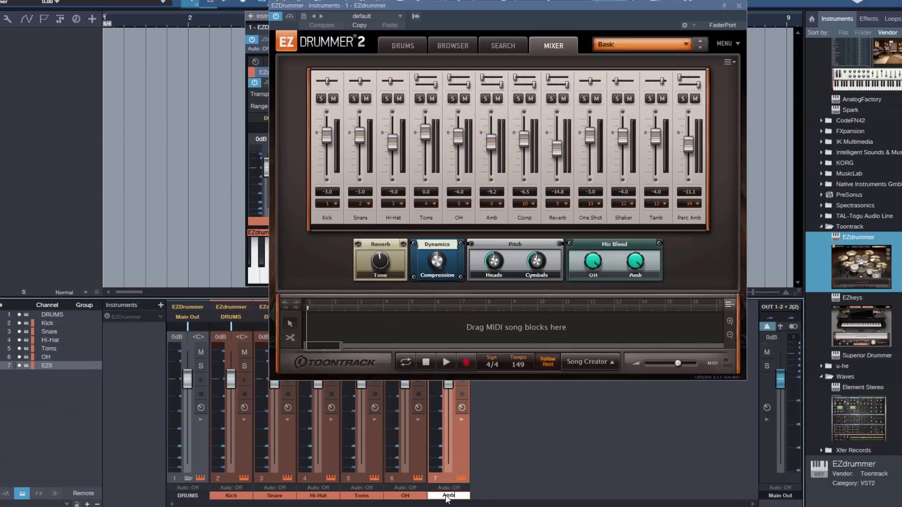
{"action": "key", "text": "Return"}
Step: Close the EZdrummer and Multi Instrument windows and select the Kick channel in the mixer
{"action": "left_click", "coordinate": [739, 5]}
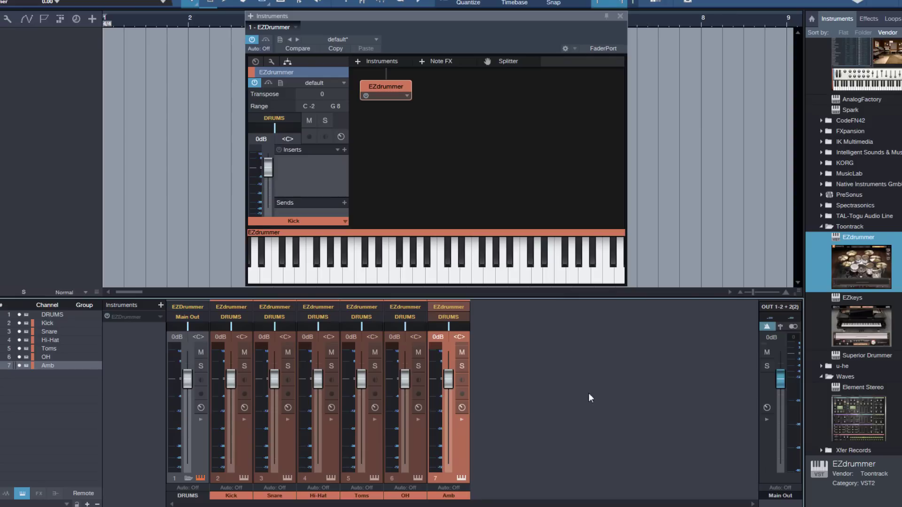
{"action": "left_click", "coordinate": [620, 16]}
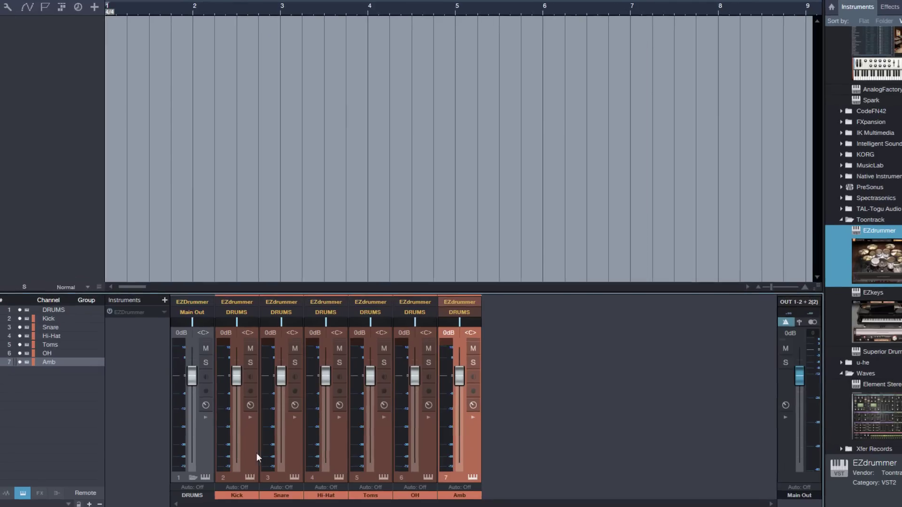
{"action": "left_click", "coordinate": [240, 452]}
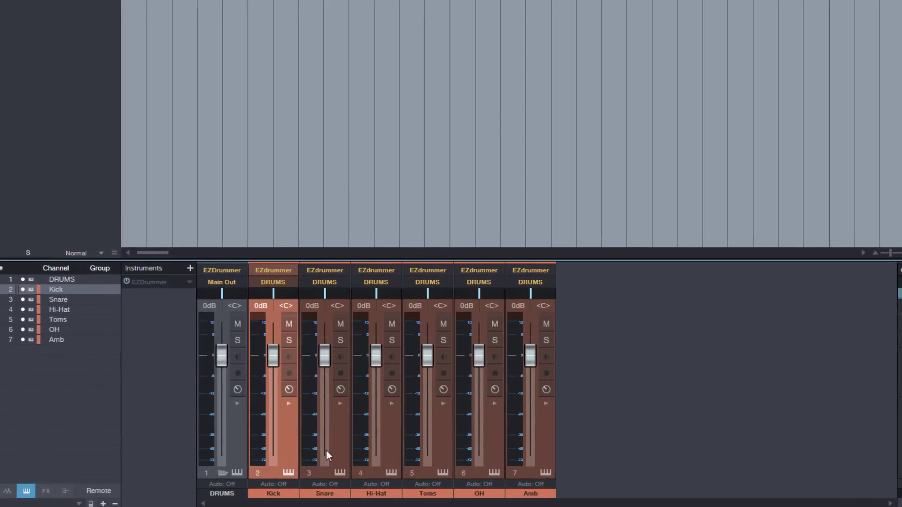
Step: Colour the Kick through Amb channels bright green and the DRUMS bus channel a darker green
{"action": "left_click", "coordinate": [546, 451], "text": "shift"}
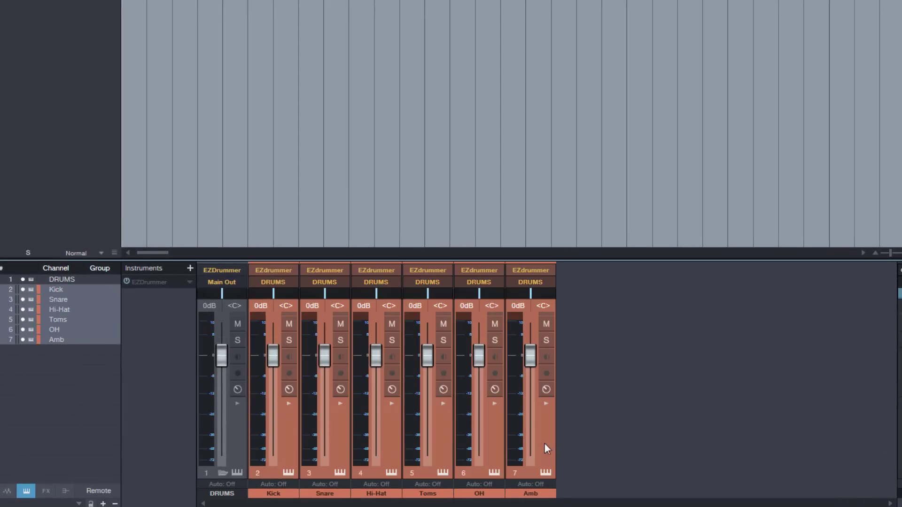
{"action": "left_click", "coordinate": [281, 493]}
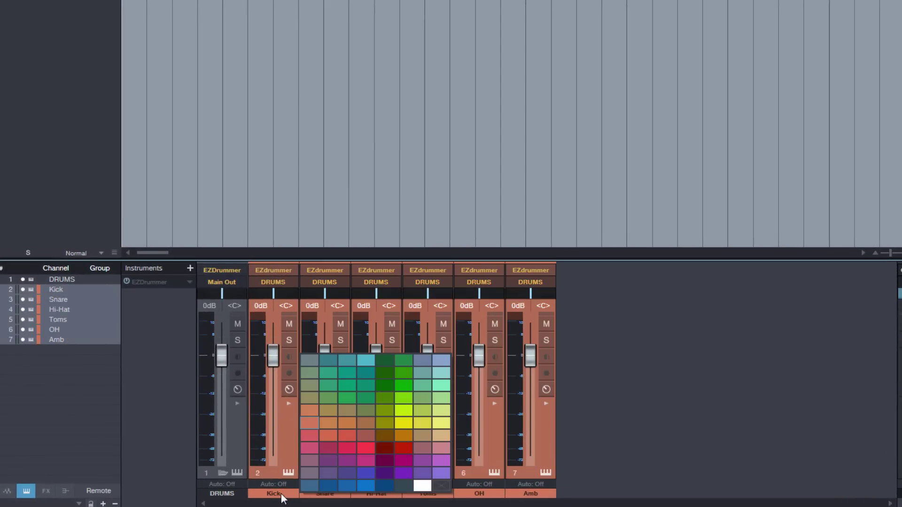
{"action": "left_click", "coordinate": [404, 385]}
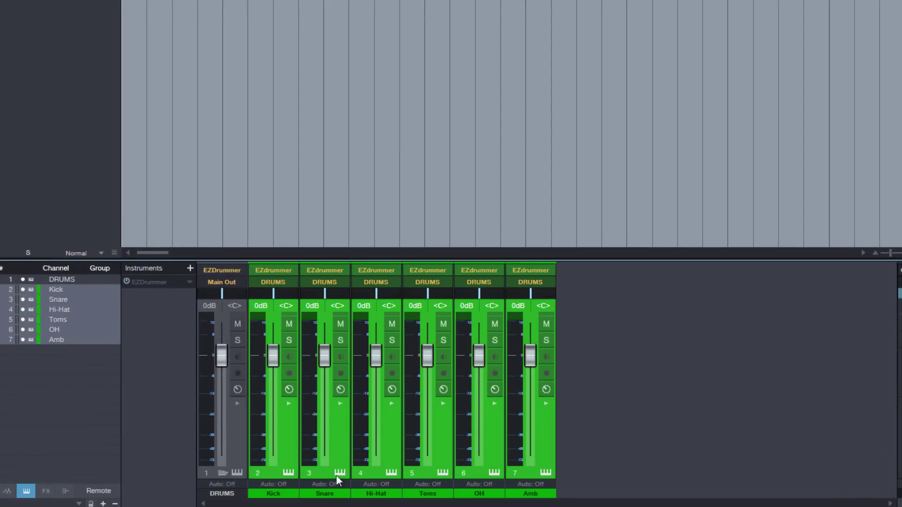
{"action": "left_click", "coordinate": [233, 446]}
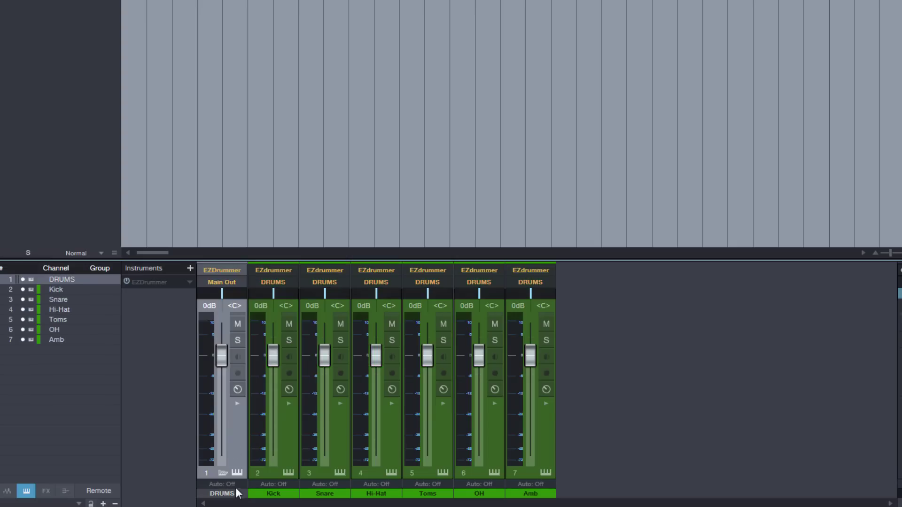
{"action": "left_click", "coordinate": [235, 494]}
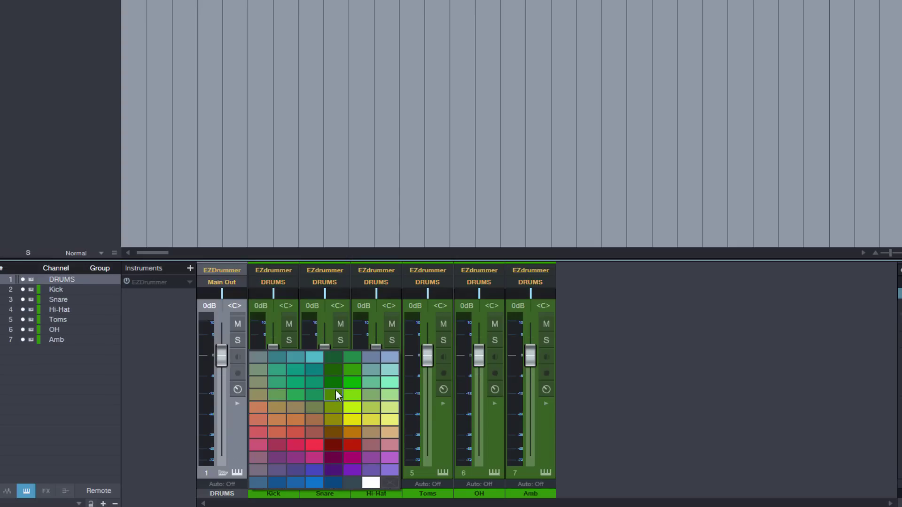
{"action": "left_click", "coordinate": [335, 384]}
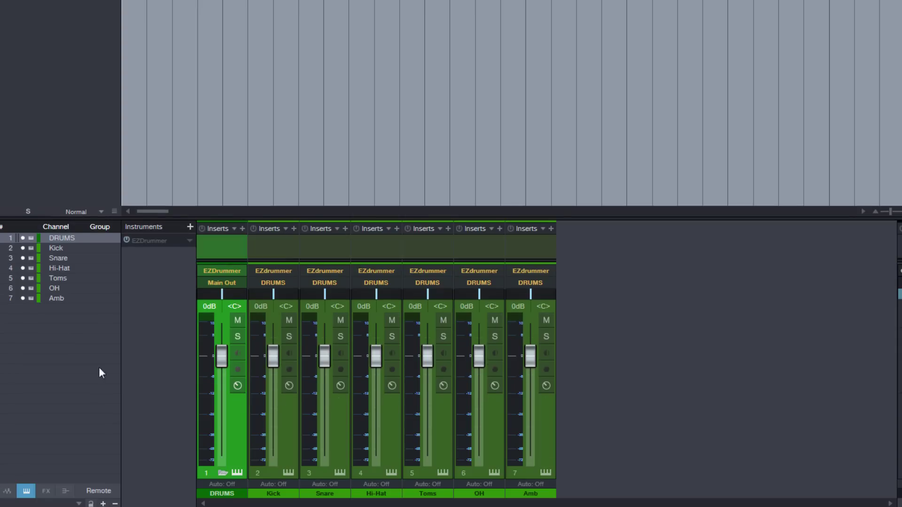
Step: Enlarge the mixer and store the EZDrummer Multi Instrument as a preset named EZD2 Modern in the Drums subfolder
{"action": "left_click_drag", "start_coordinate": [187, 209], "coordinate": [187, 113]}
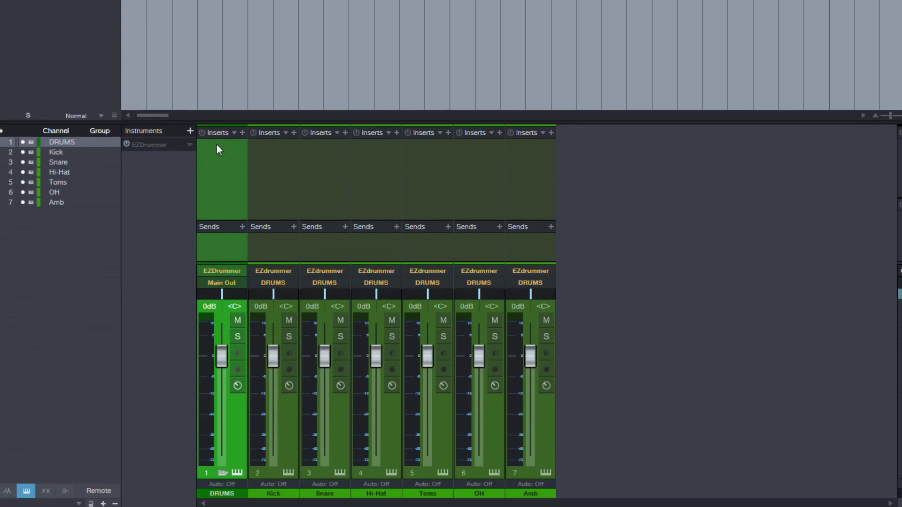
{"action": "left_click", "coordinate": [190, 145]}
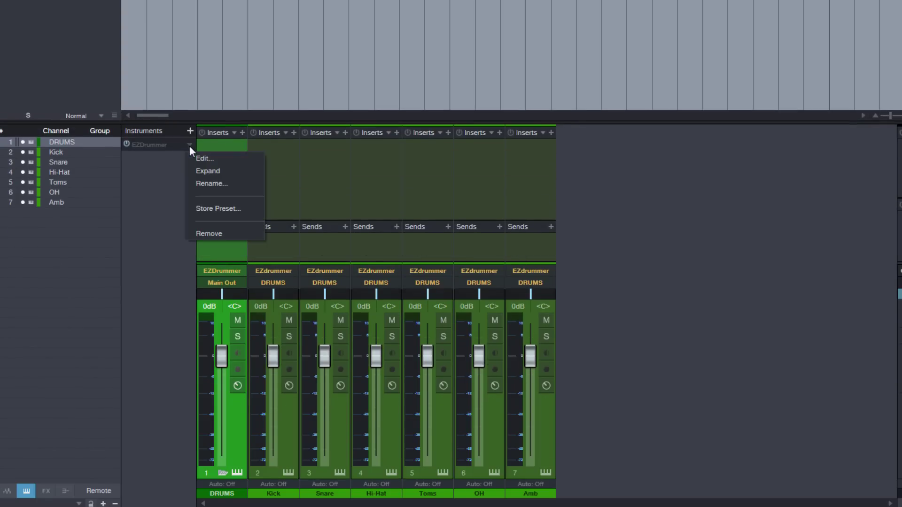
{"action": "left_click", "coordinate": [211, 207]}
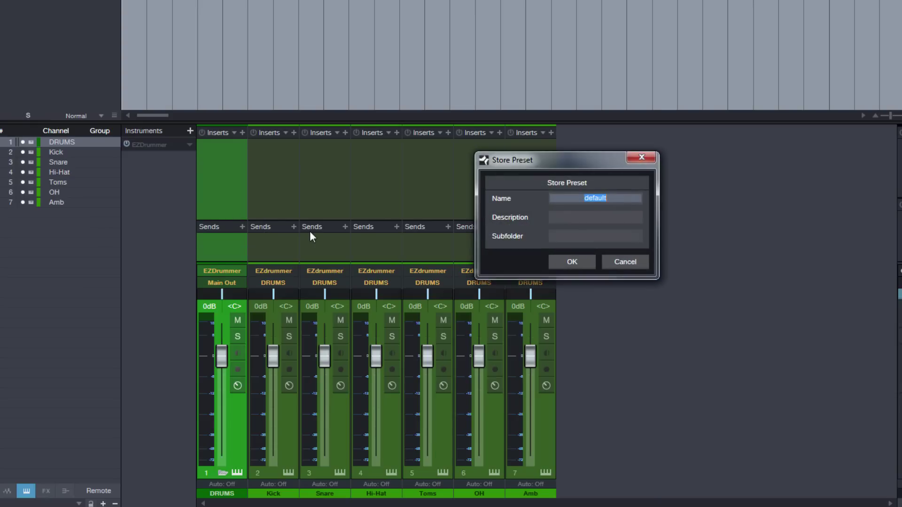
{"action": "type", "text": "EZD2 Modern"}
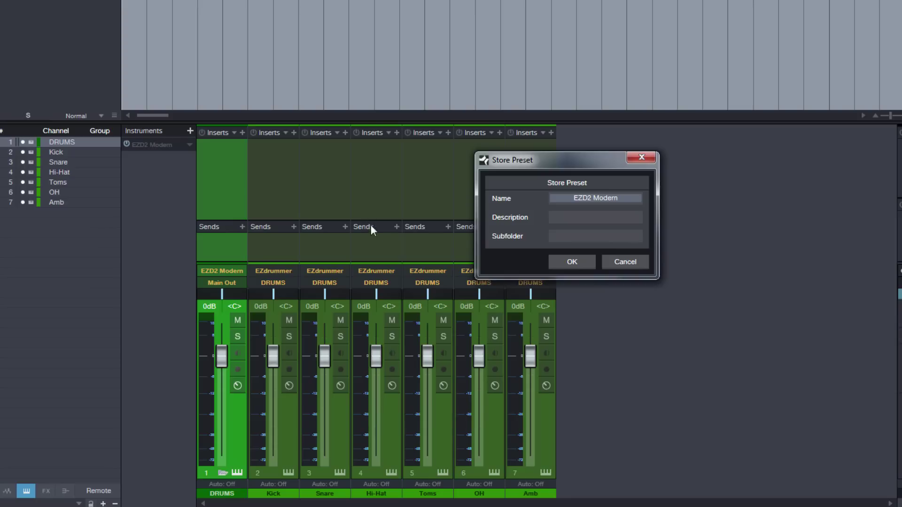
{"action": "left_click", "coordinate": [606, 238]}
{"action": "type", "text": "Drums"}
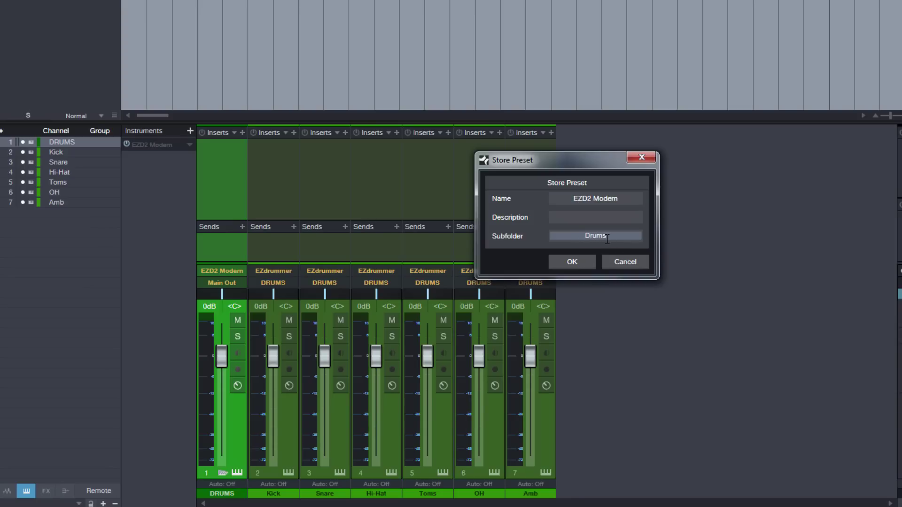
{"action": "key", "text": "Return"}
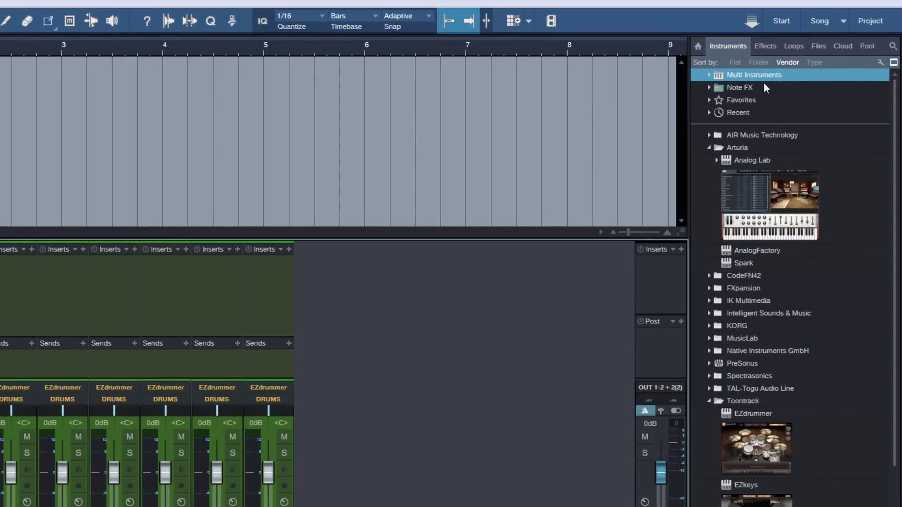
Step: Find and select the EZD2 Modern preset in the Drums folder of the Multi Instruments
{"action": "double_click", "coordinate": [759, 76]}
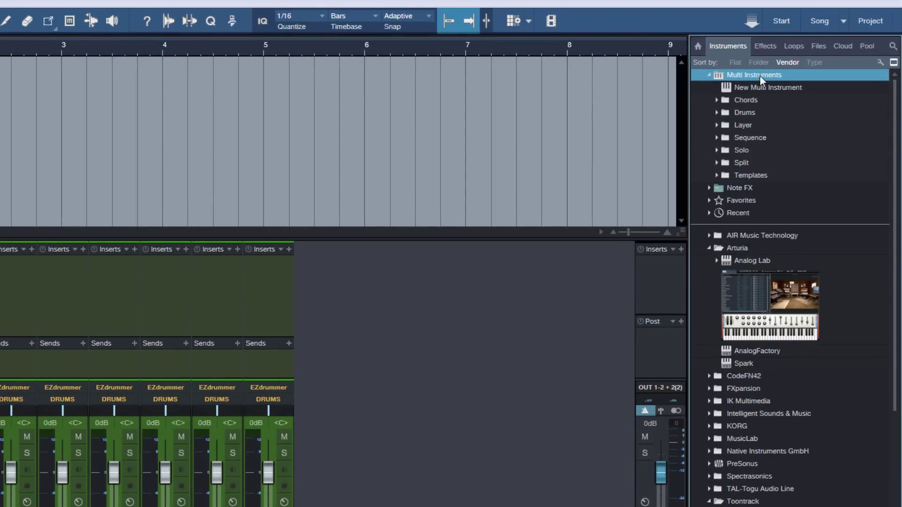
{"action": "double_click", "coordinate": [752, 112]}
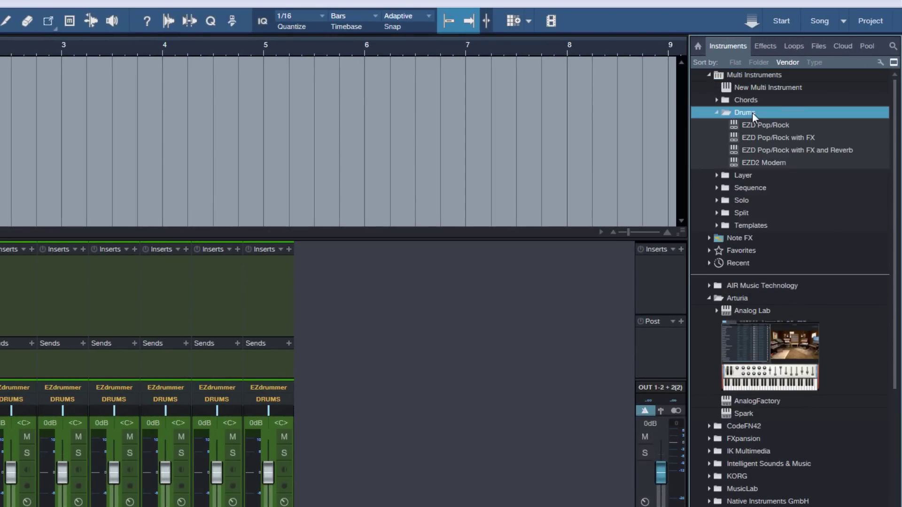
{"action": "left_click", "coordinate": [771, 163]}
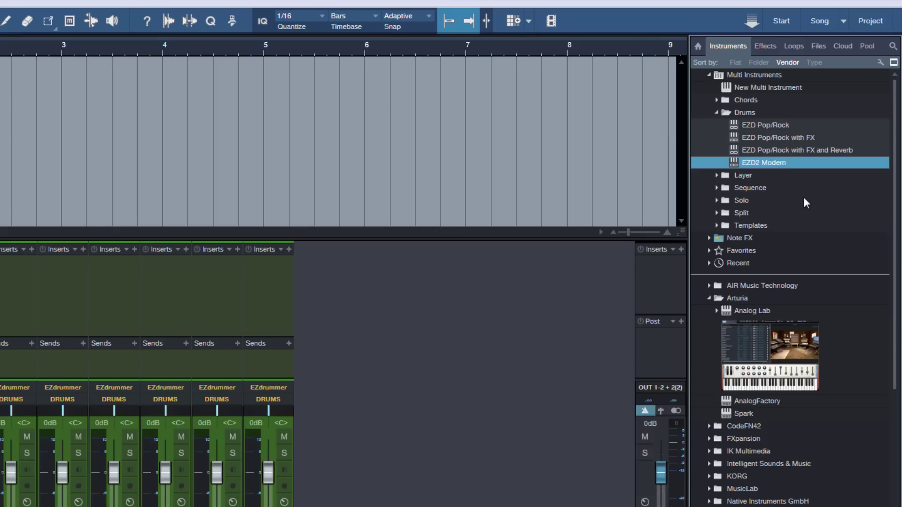